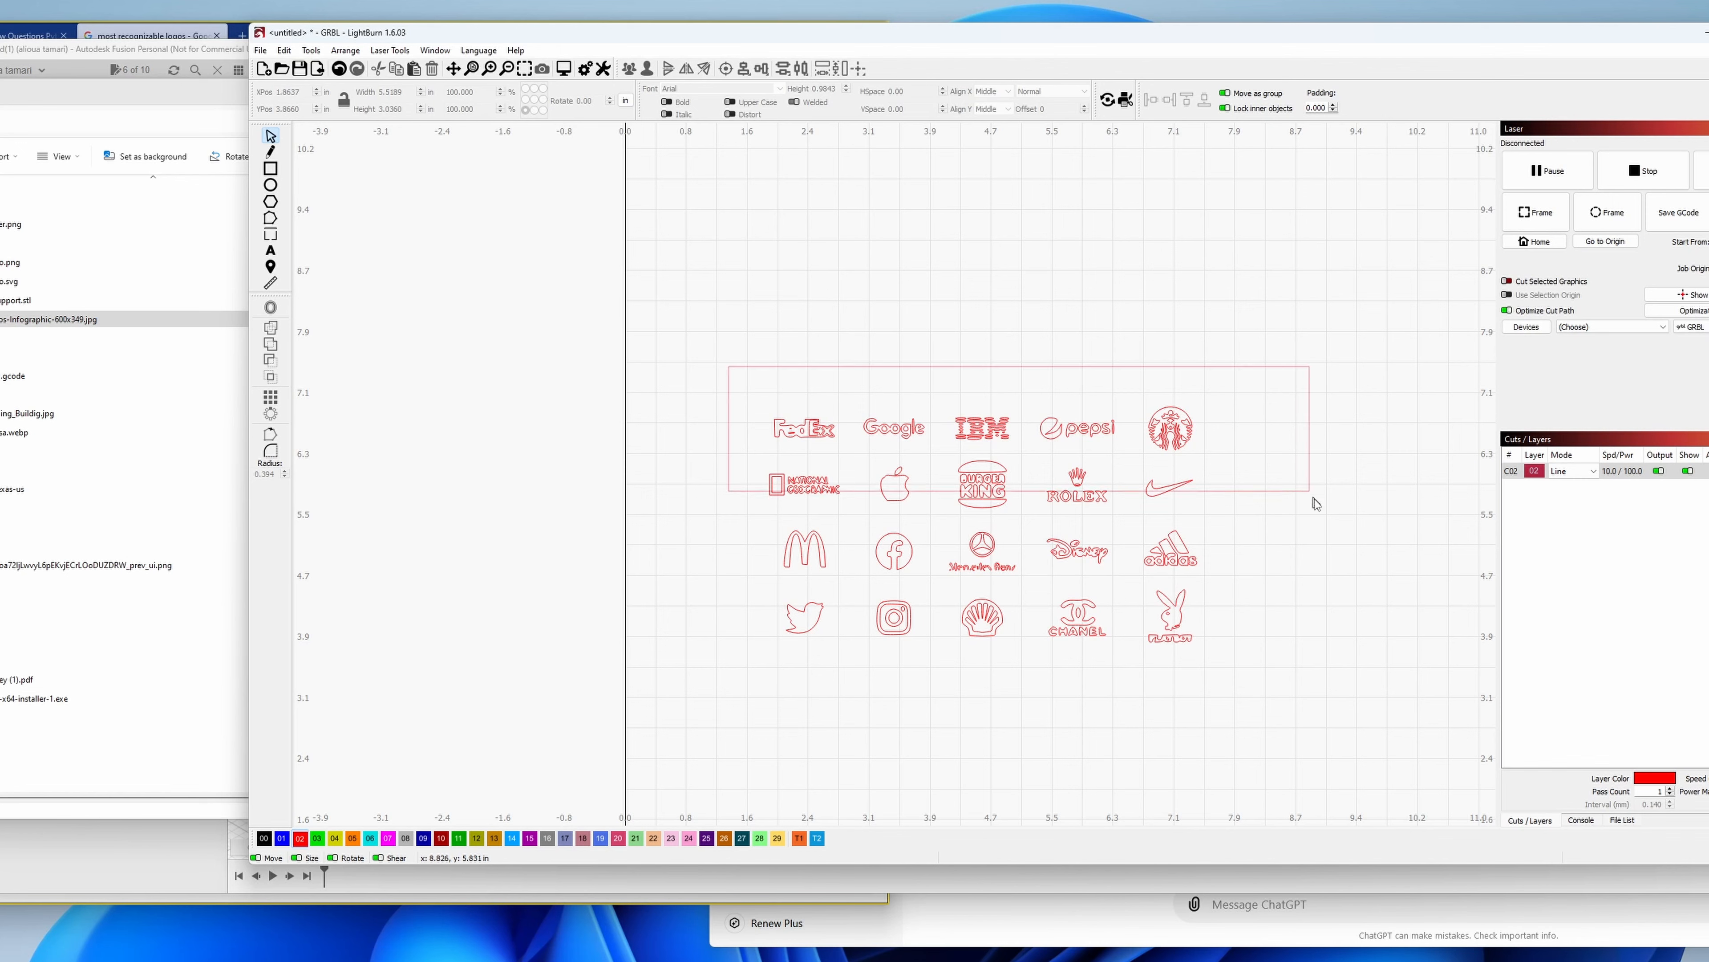
# - Ungroup the entire set of imported logo outlines so each logo can be edited separately
pyautogui.moveTo(1317, 503); pyautogui.dragTo(1335, 719)
pyautogui.rightClick(1023, 516)
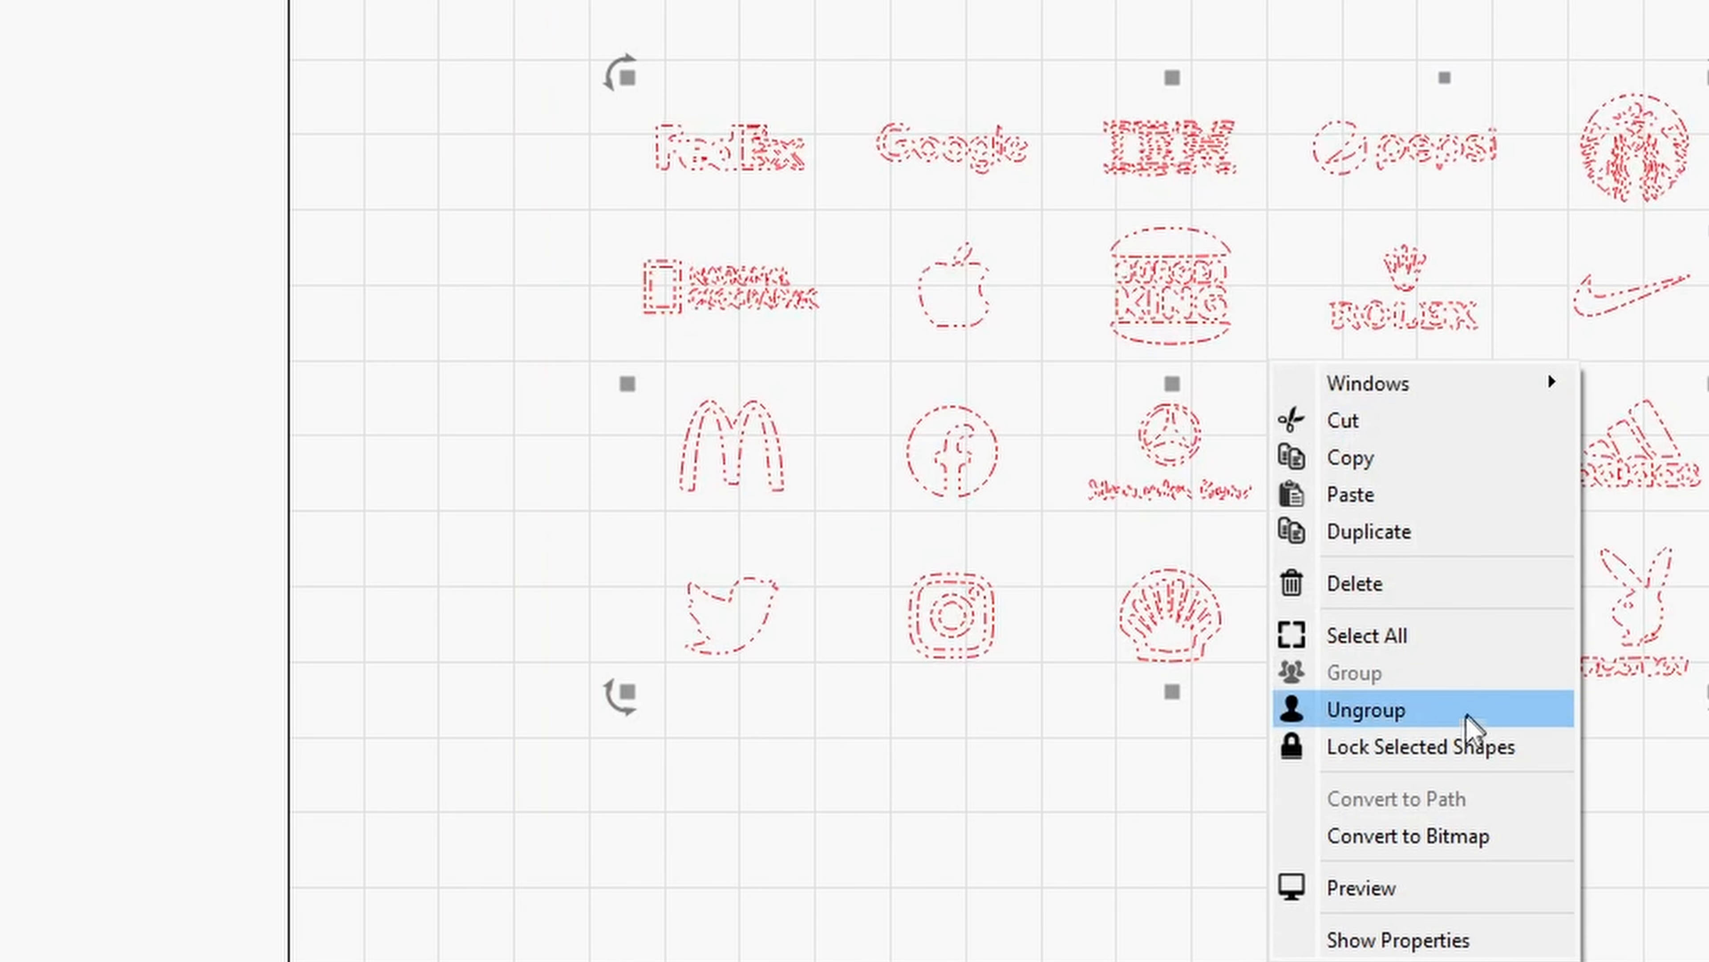
pyautogui.click(1470, 728)
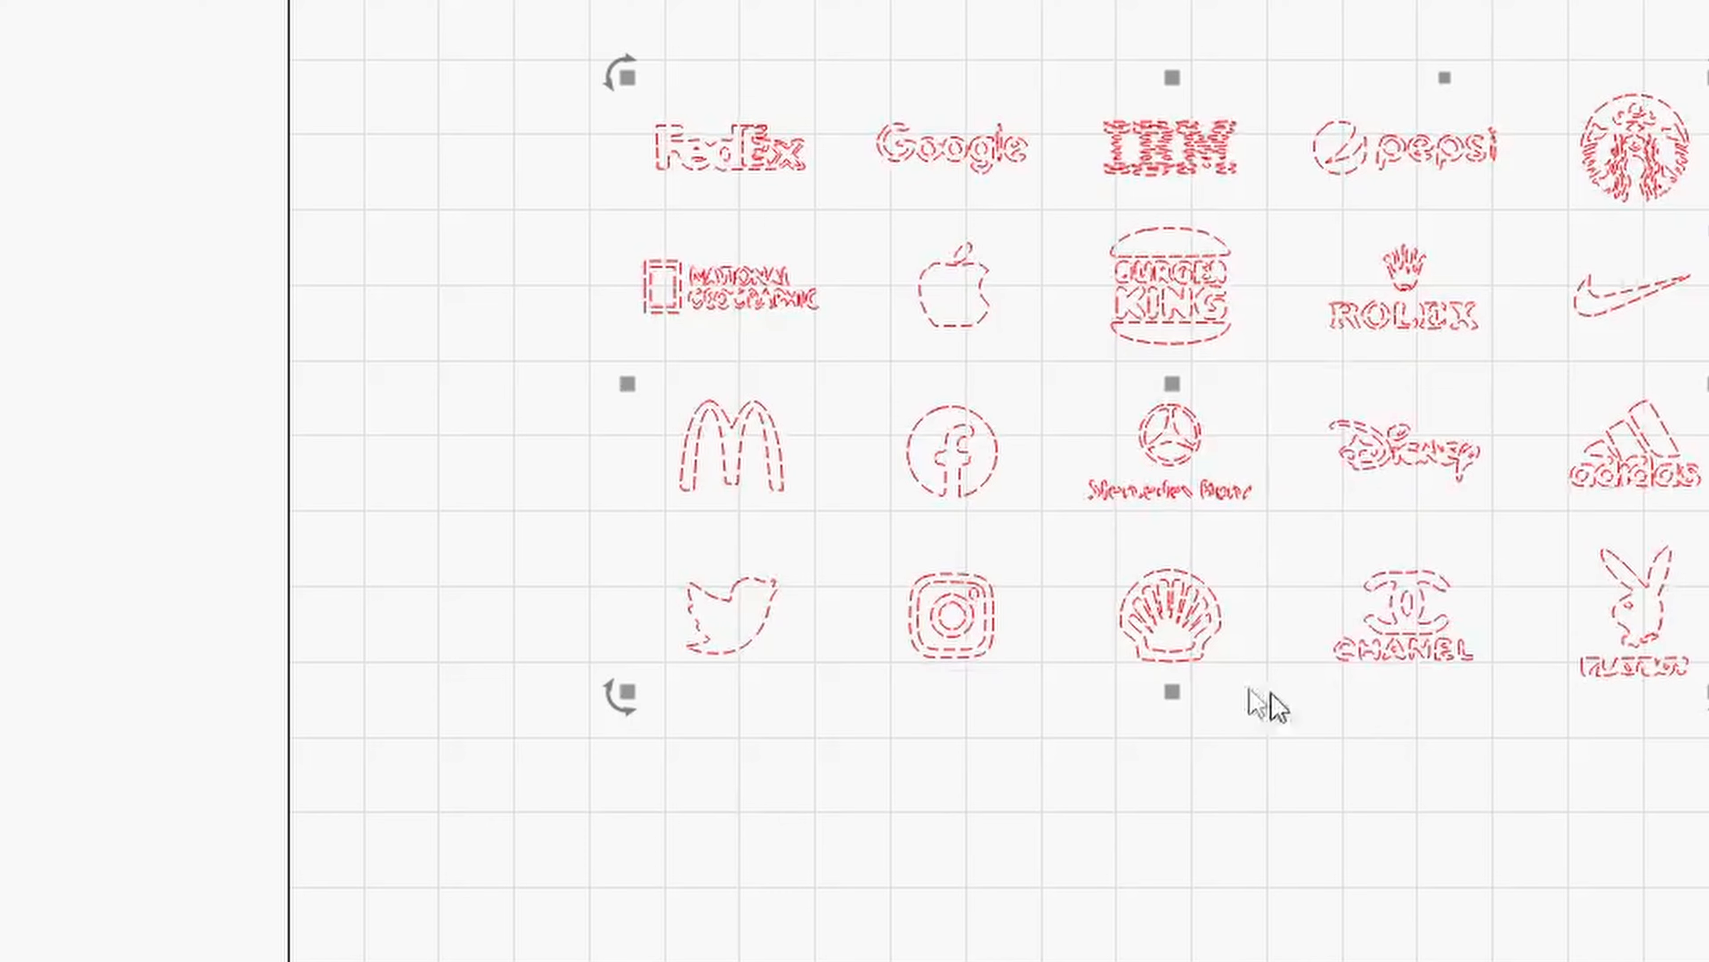
pyautogui.click(770, 8)
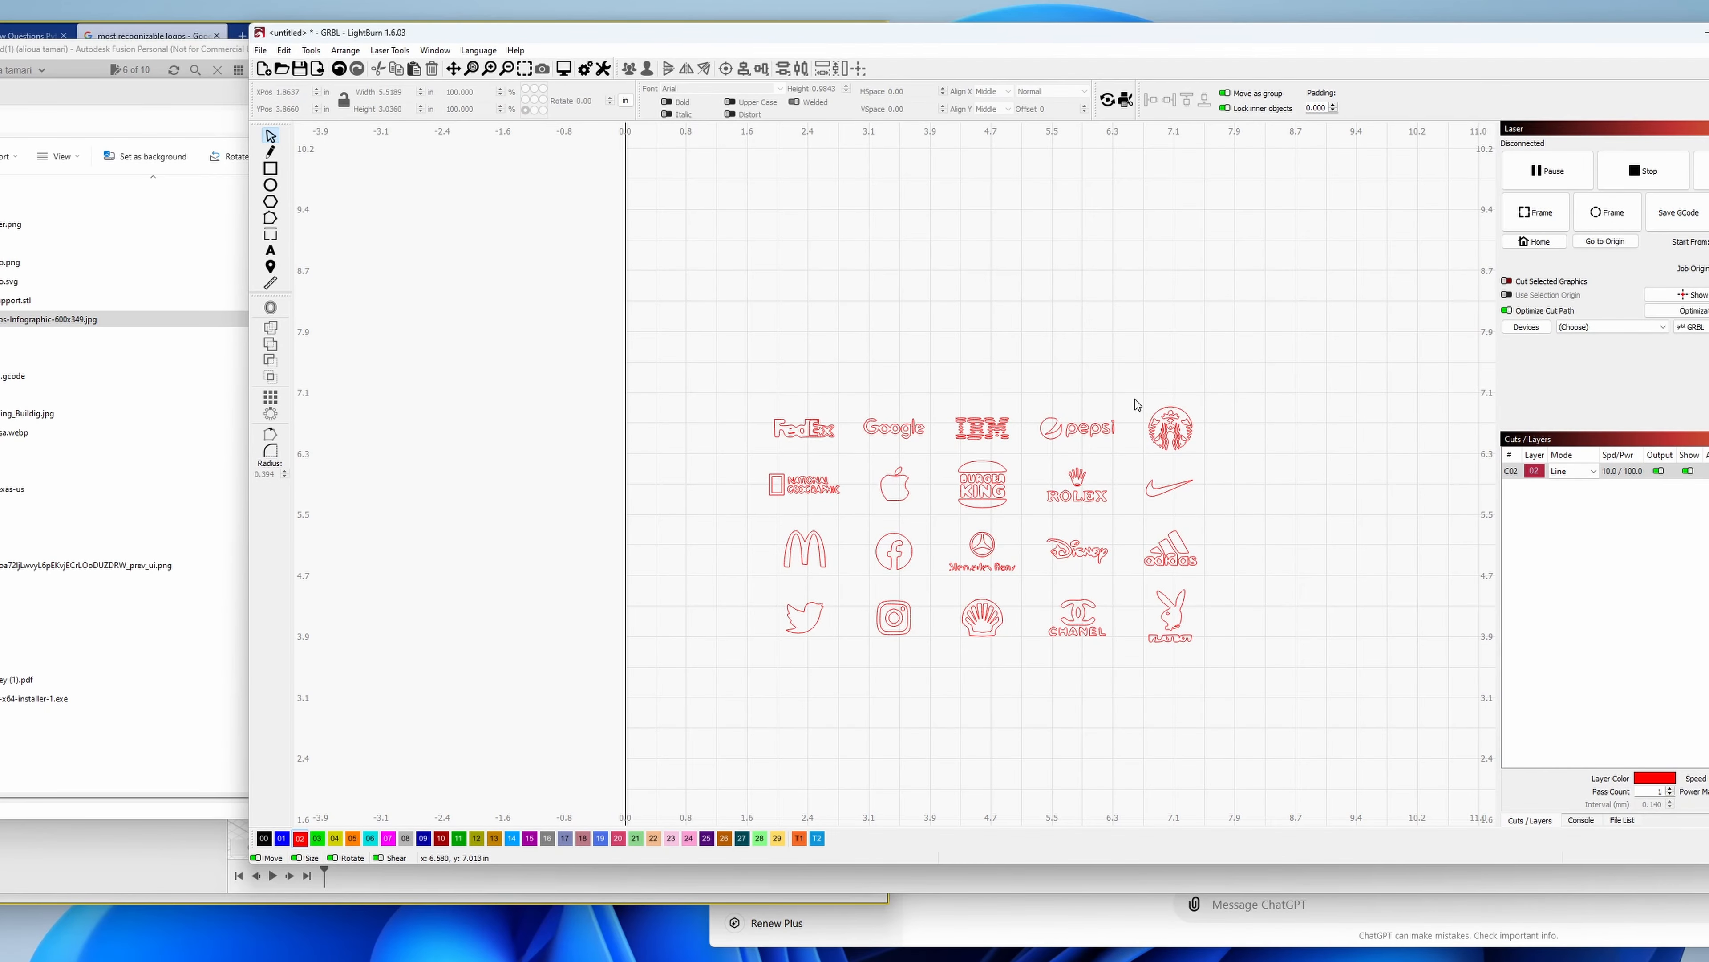
# - Delete the Starbucks, IBM, FedEx and National Geographic logos plus the Mercedes Benz and Playboy lettering, keeping those two emblems
pyautogui.click(1173, 426)
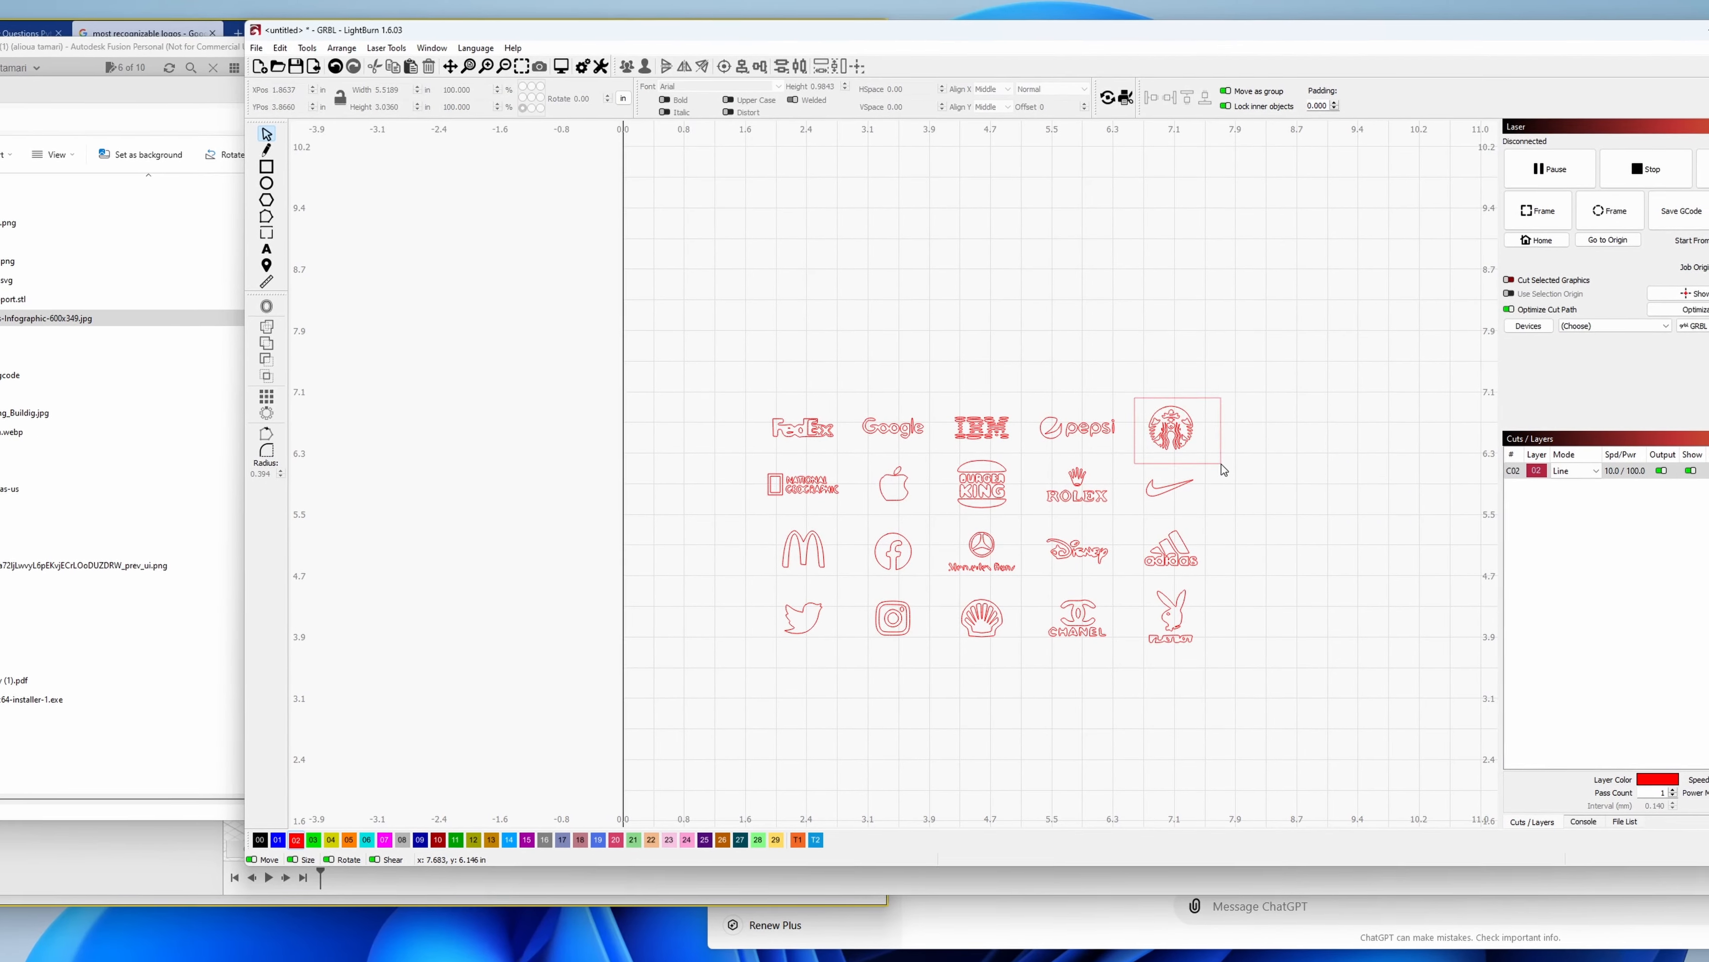
pyautogui.press('Delete')
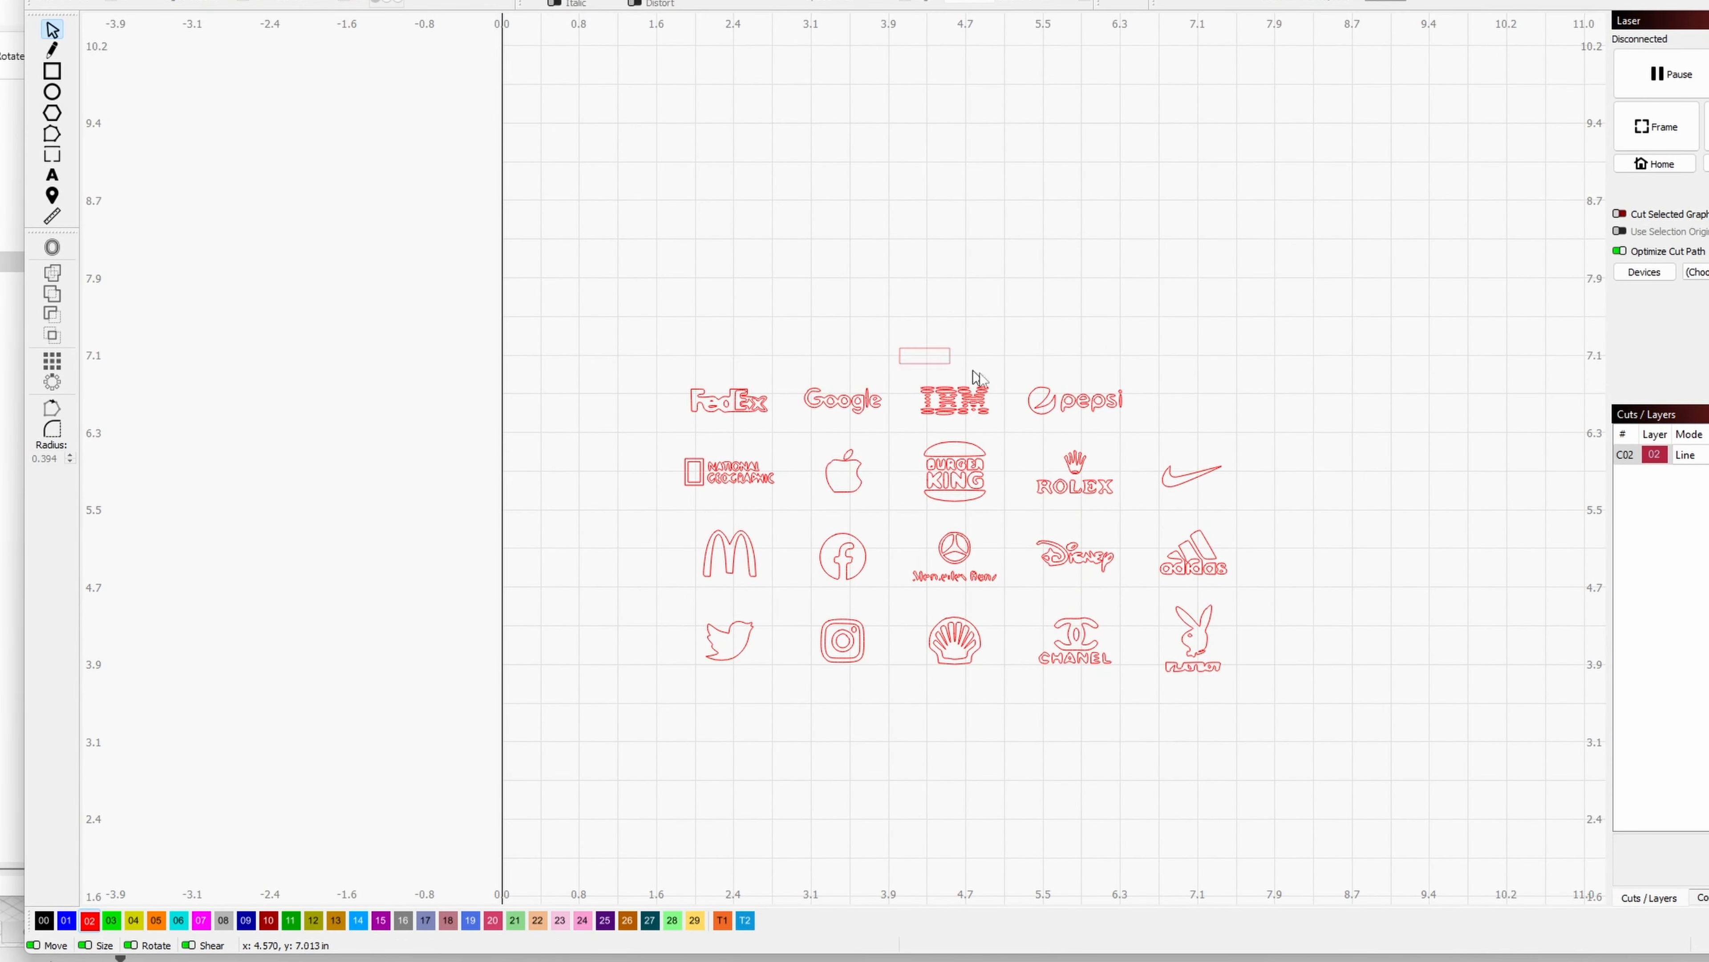
pyautogui.moveTo(977, 377); pyautogui.dragTo(1021, 432)
pyautogui.press('Delete')
pyautogui.moveTo(673, 365); pyautogui.dragTo(783, 442)
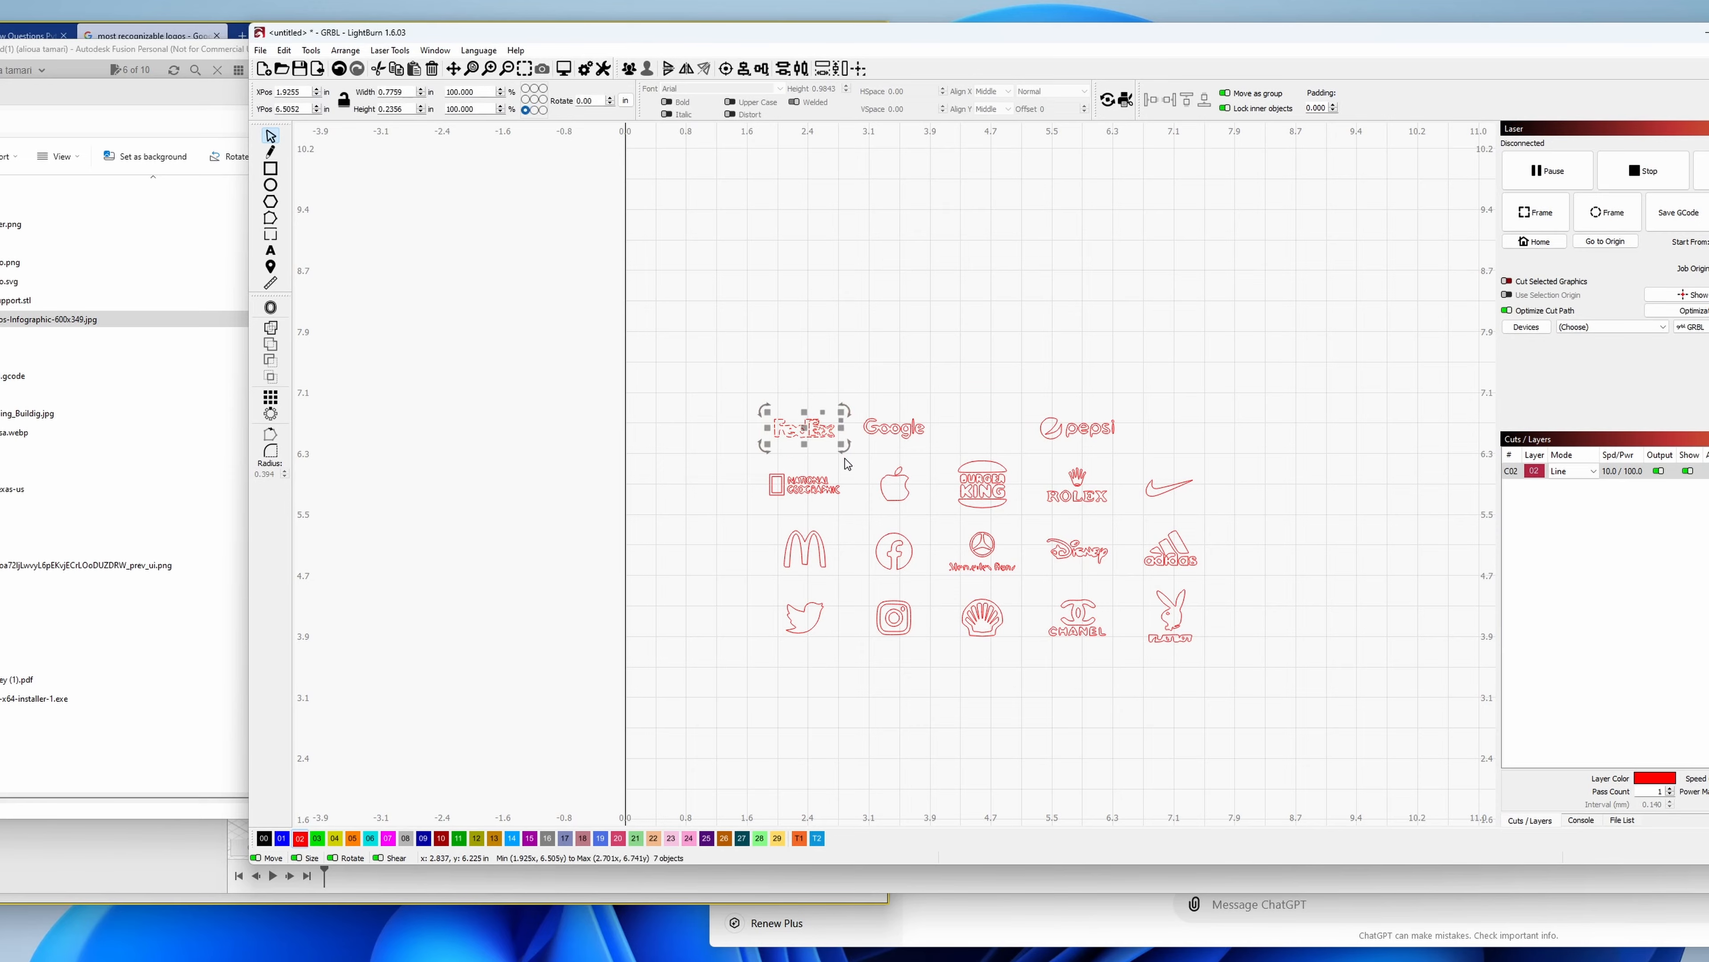
pyautogui.press('Delete')
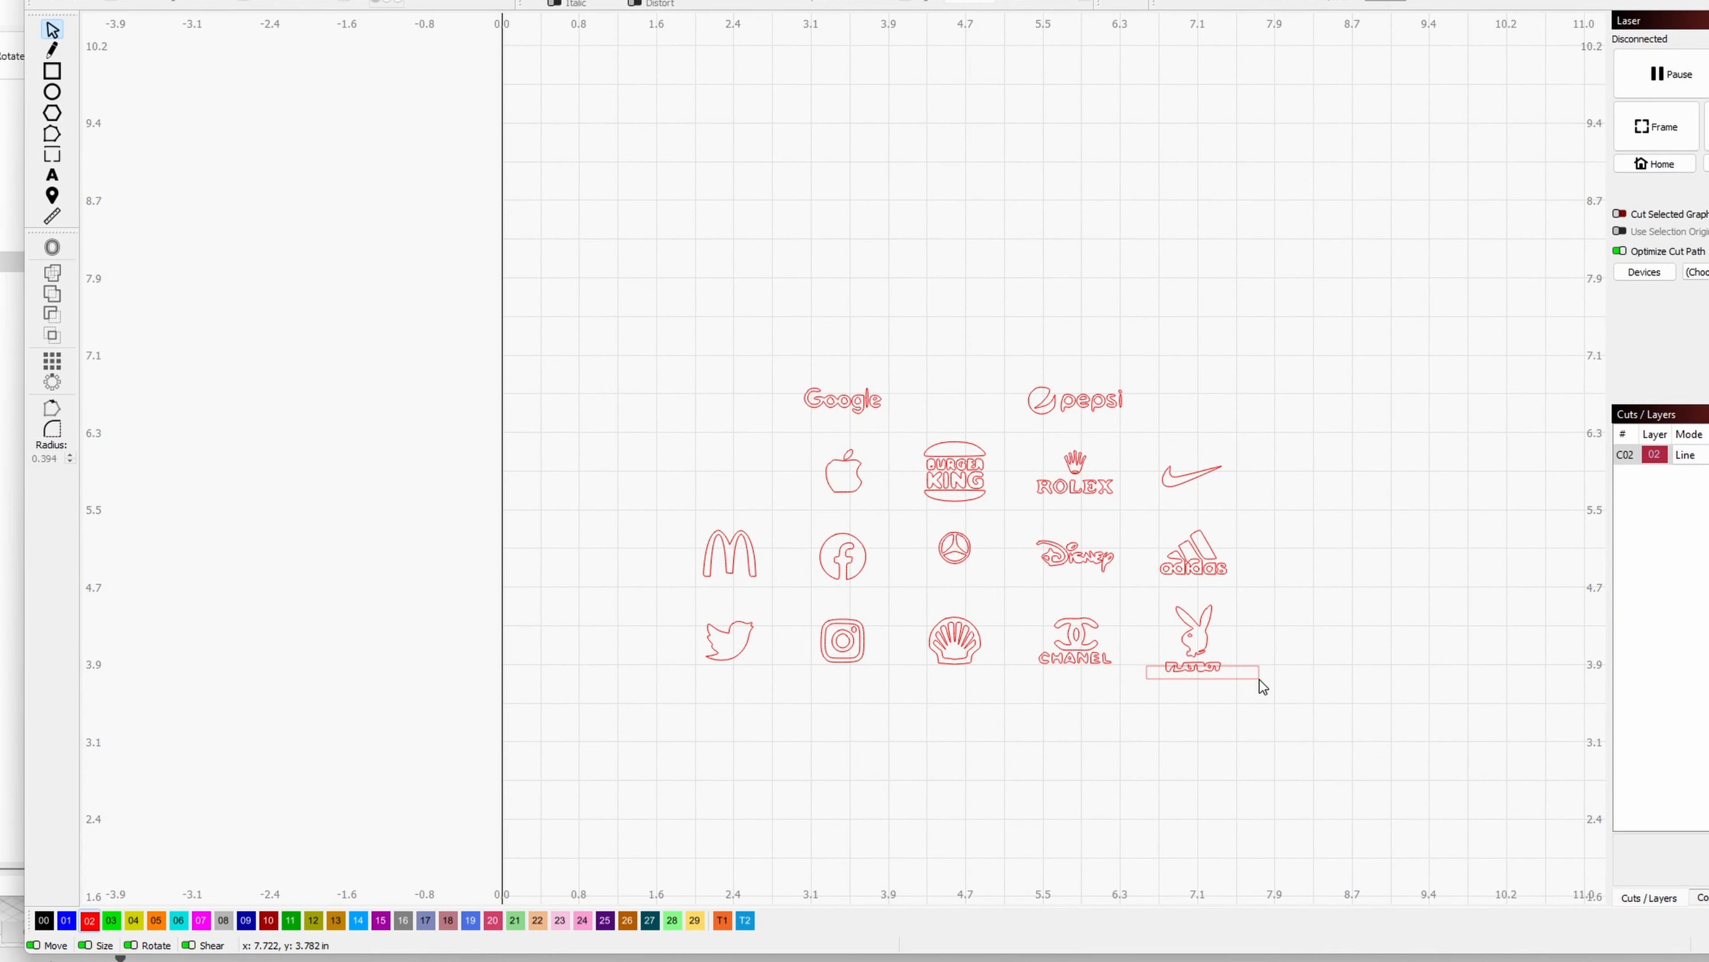
pyautogui.moveTo(1262, 685); pyautogui.dragTo(1263, 687)
pyautogui.press('Delete')
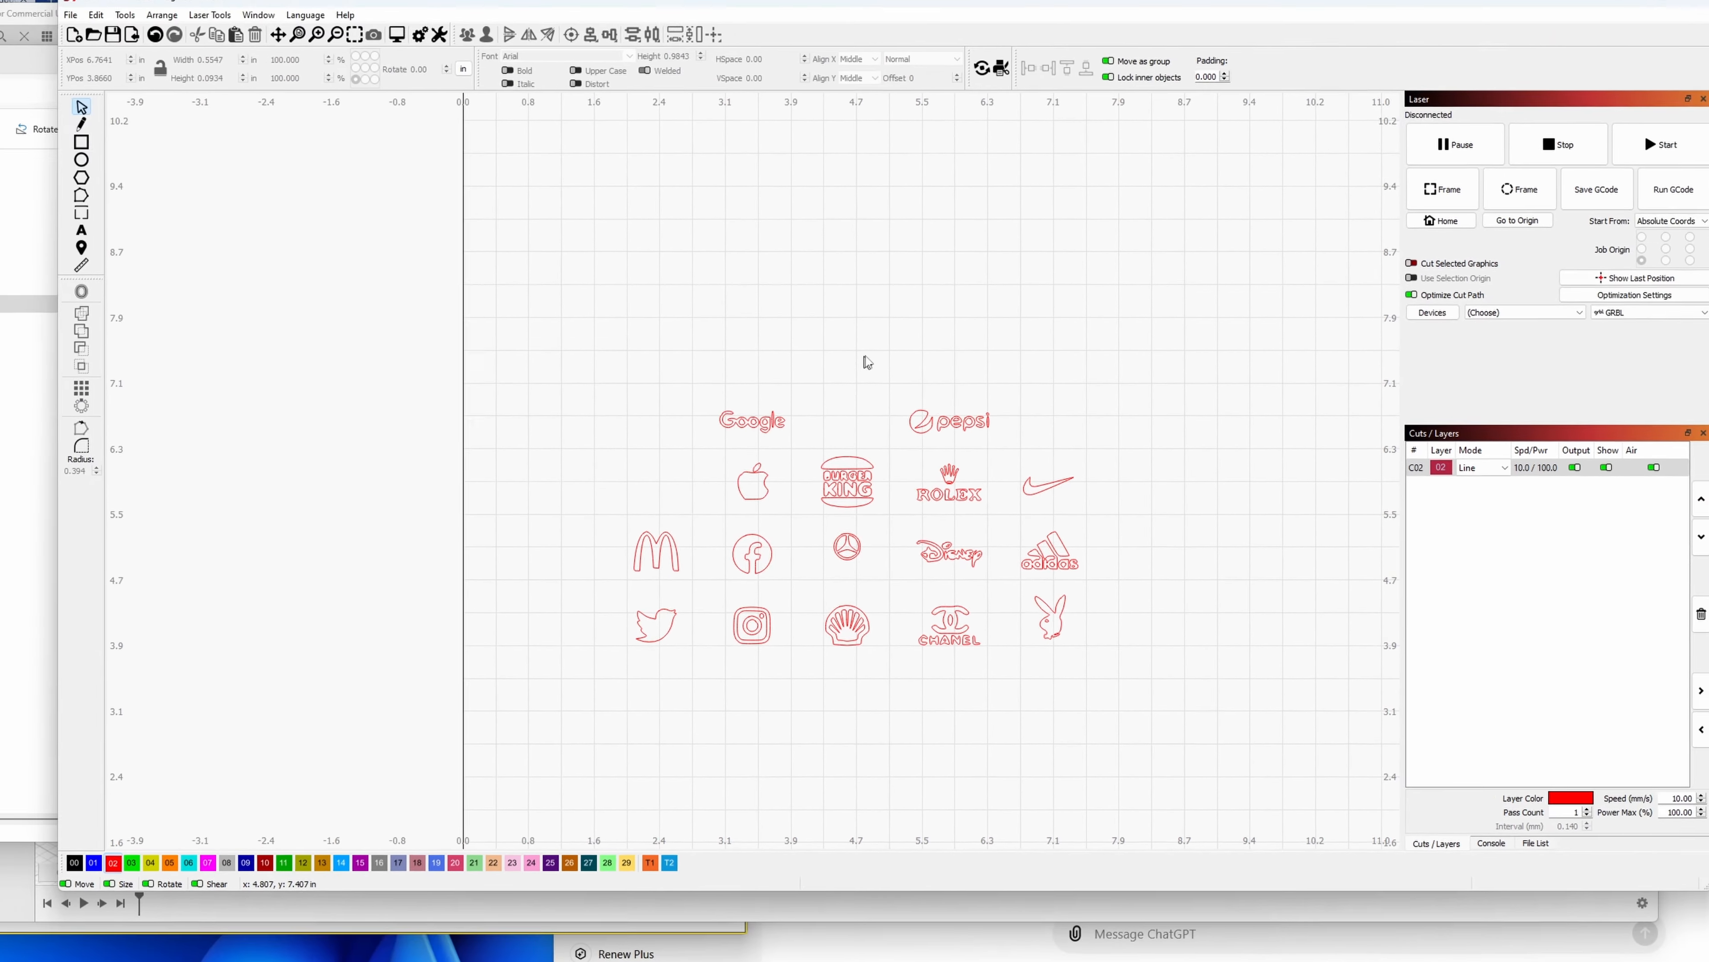
# - Delete the complete Burger King logo, including its lettering and both bun outlines
pyautogui.scroll(5, 835, 512)
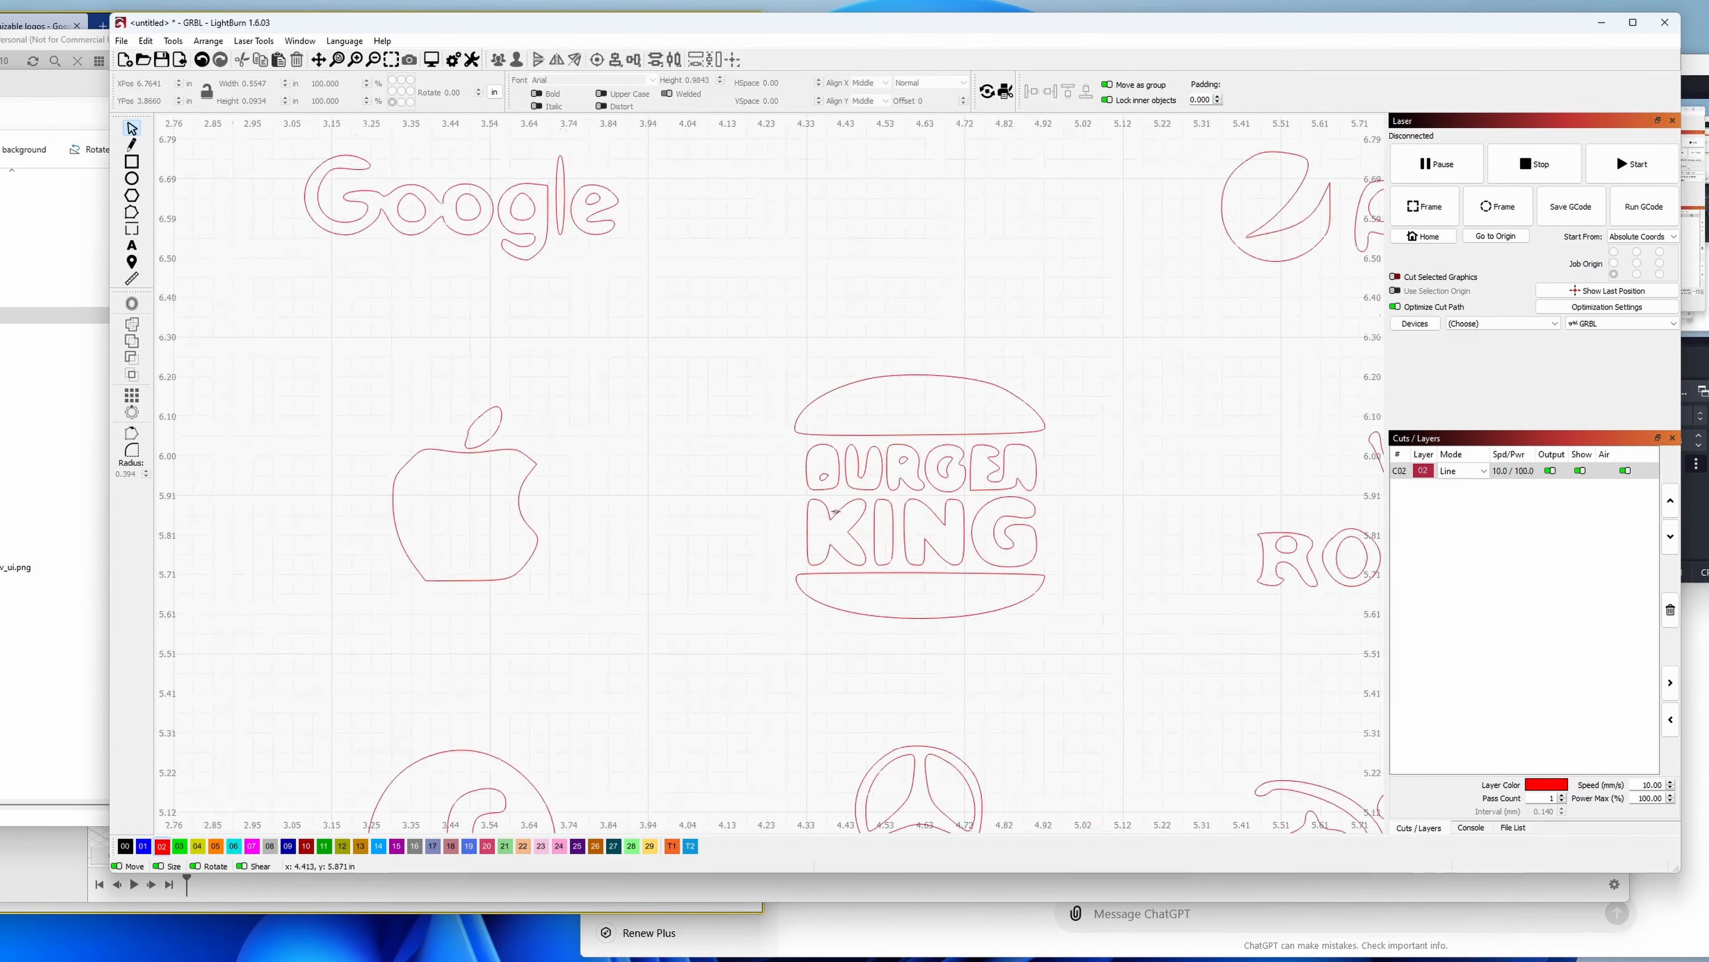
pyautogui.scroll(-3, 834, 511)
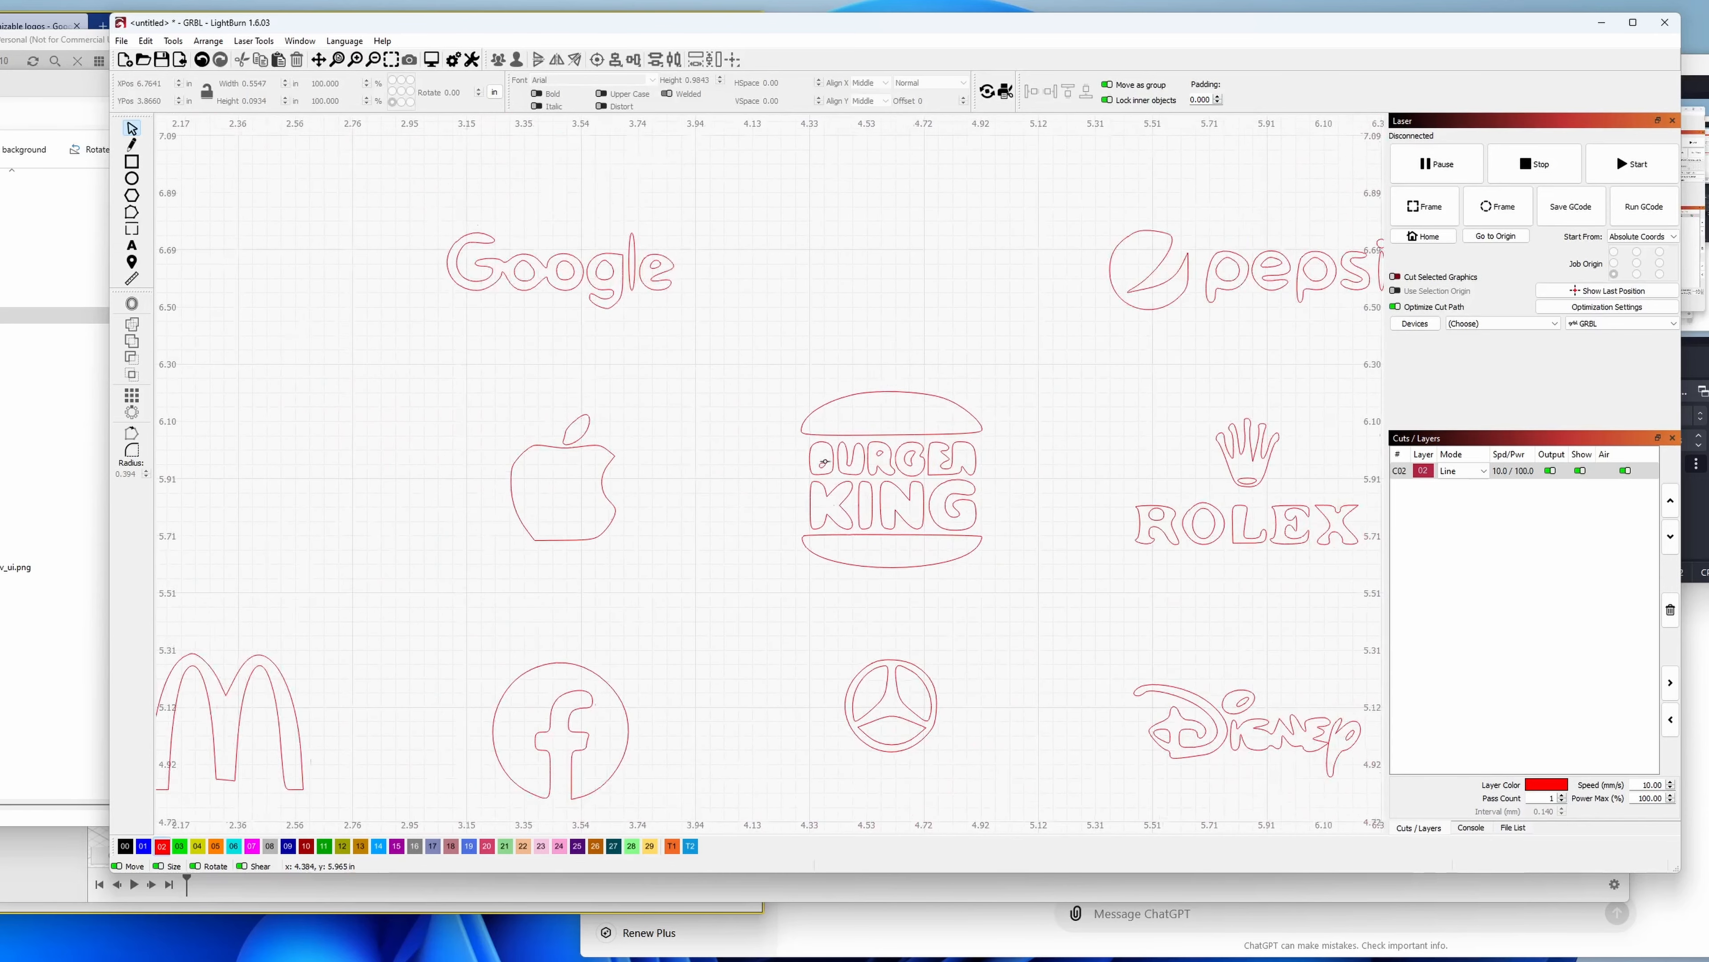
pyautogui.click(980, 596)
pyautogui.scroll(-8, 951, 593)
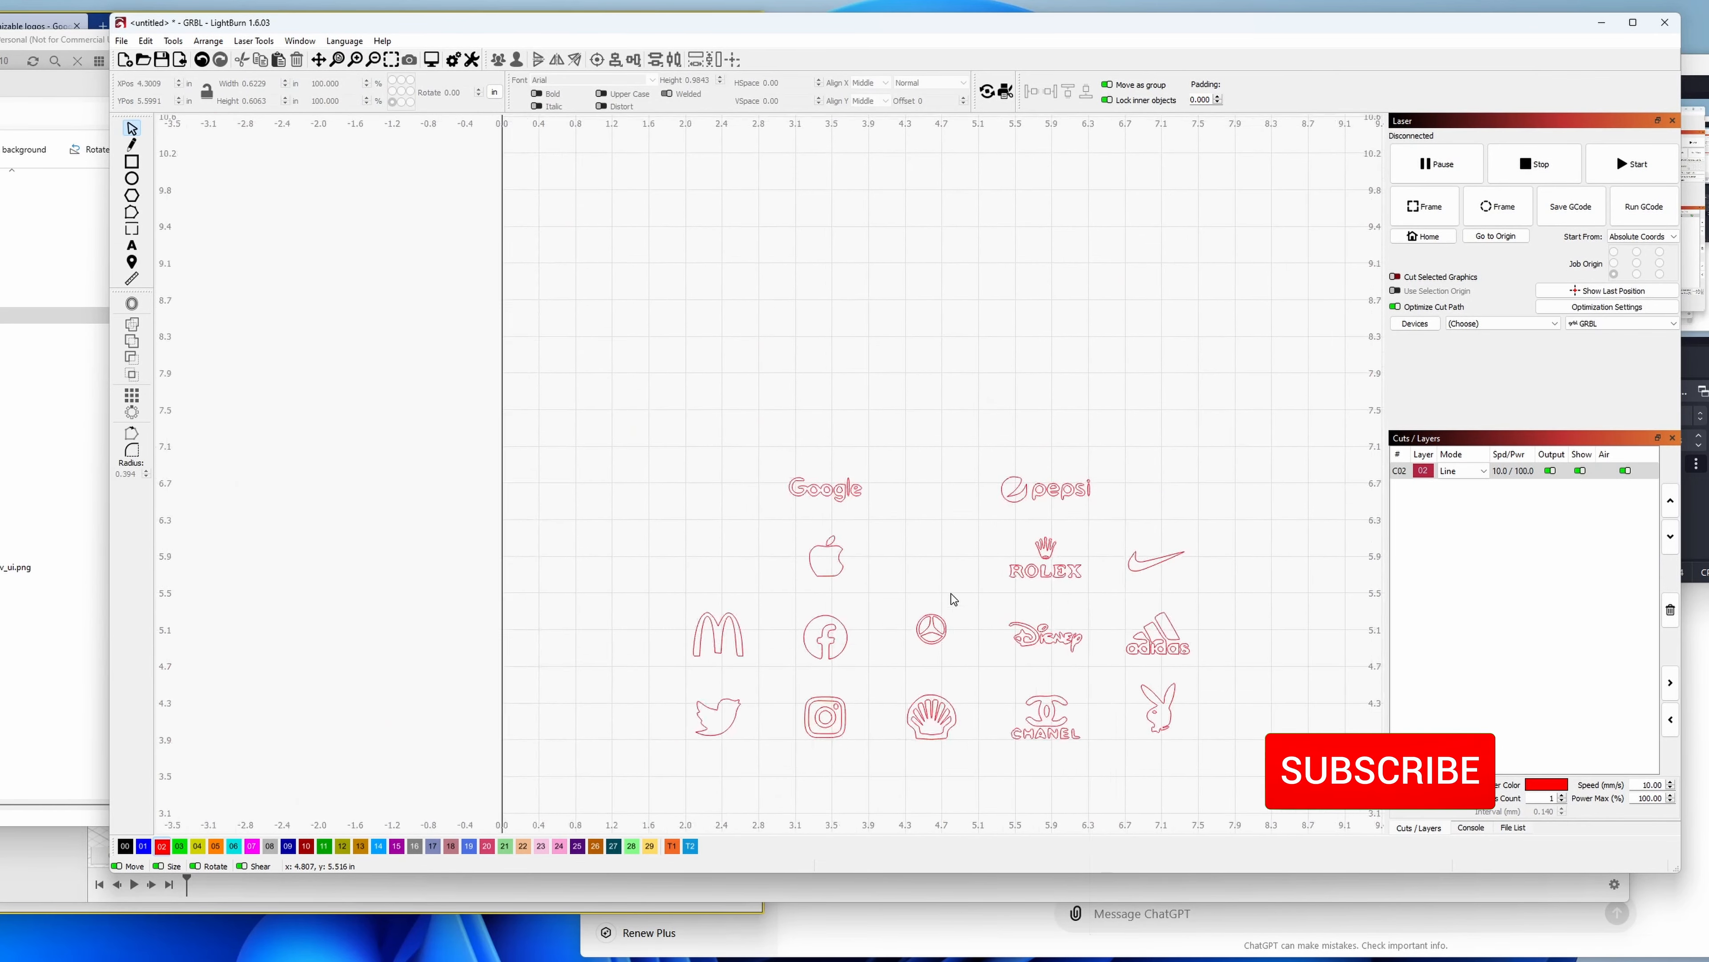
pyautogui.scroll(5, 953, 719)
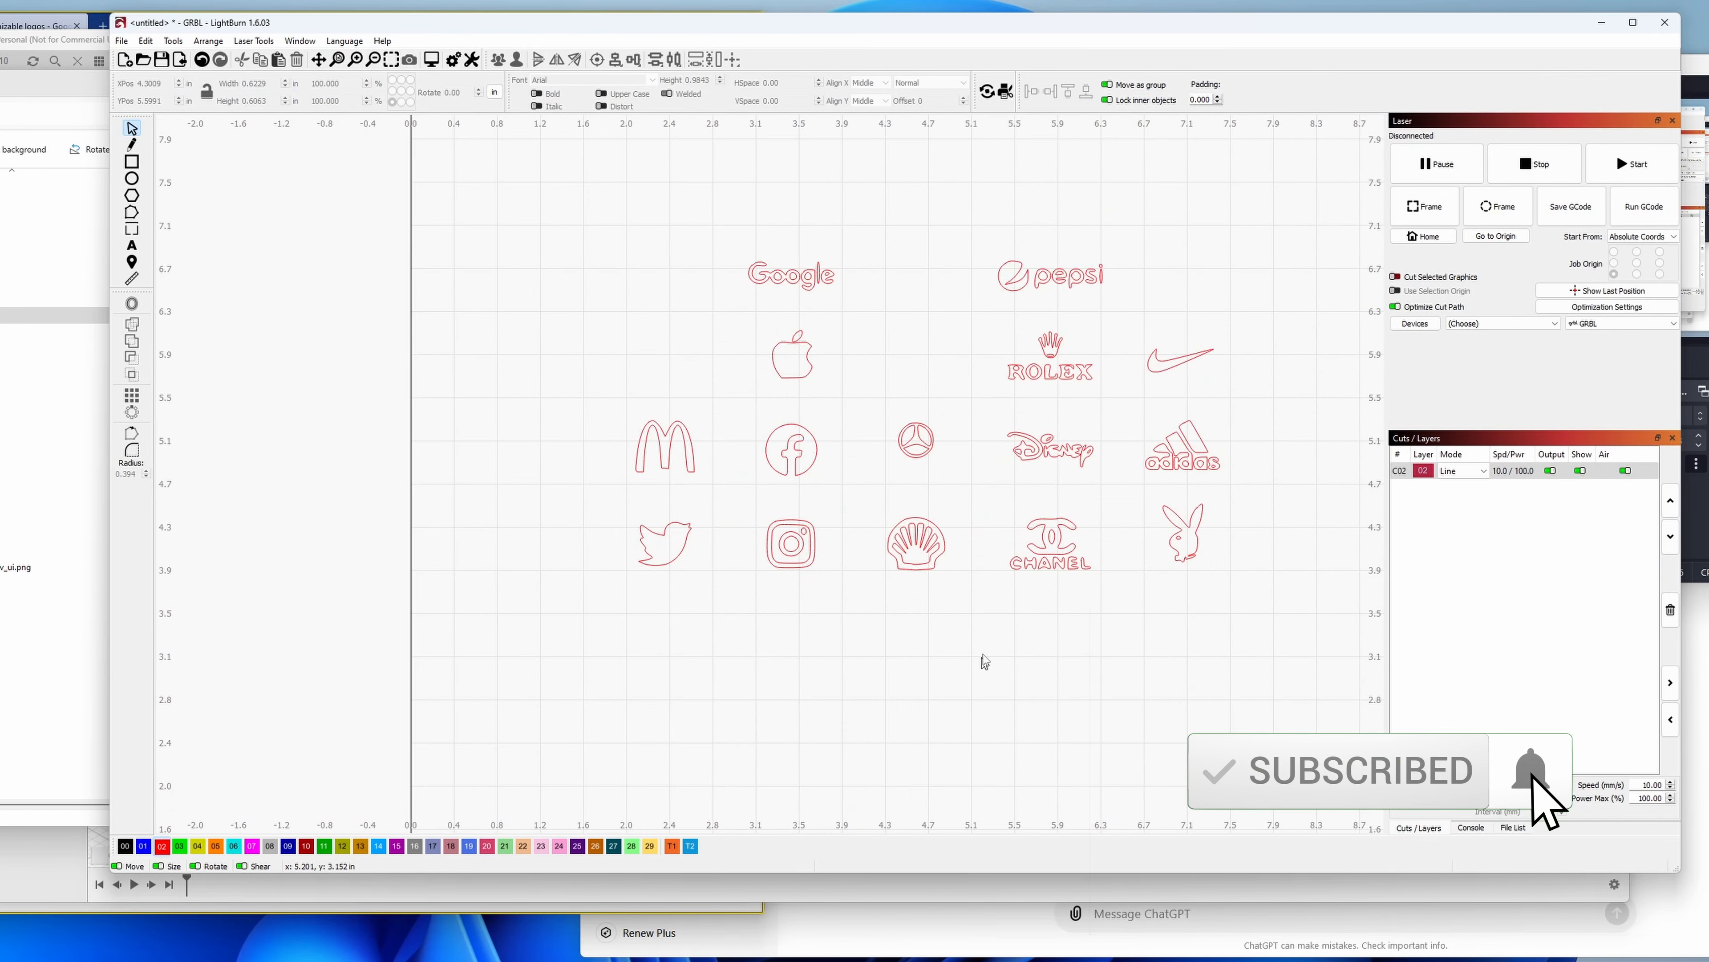
pyautogui.scroll(-2, 1003, 517)
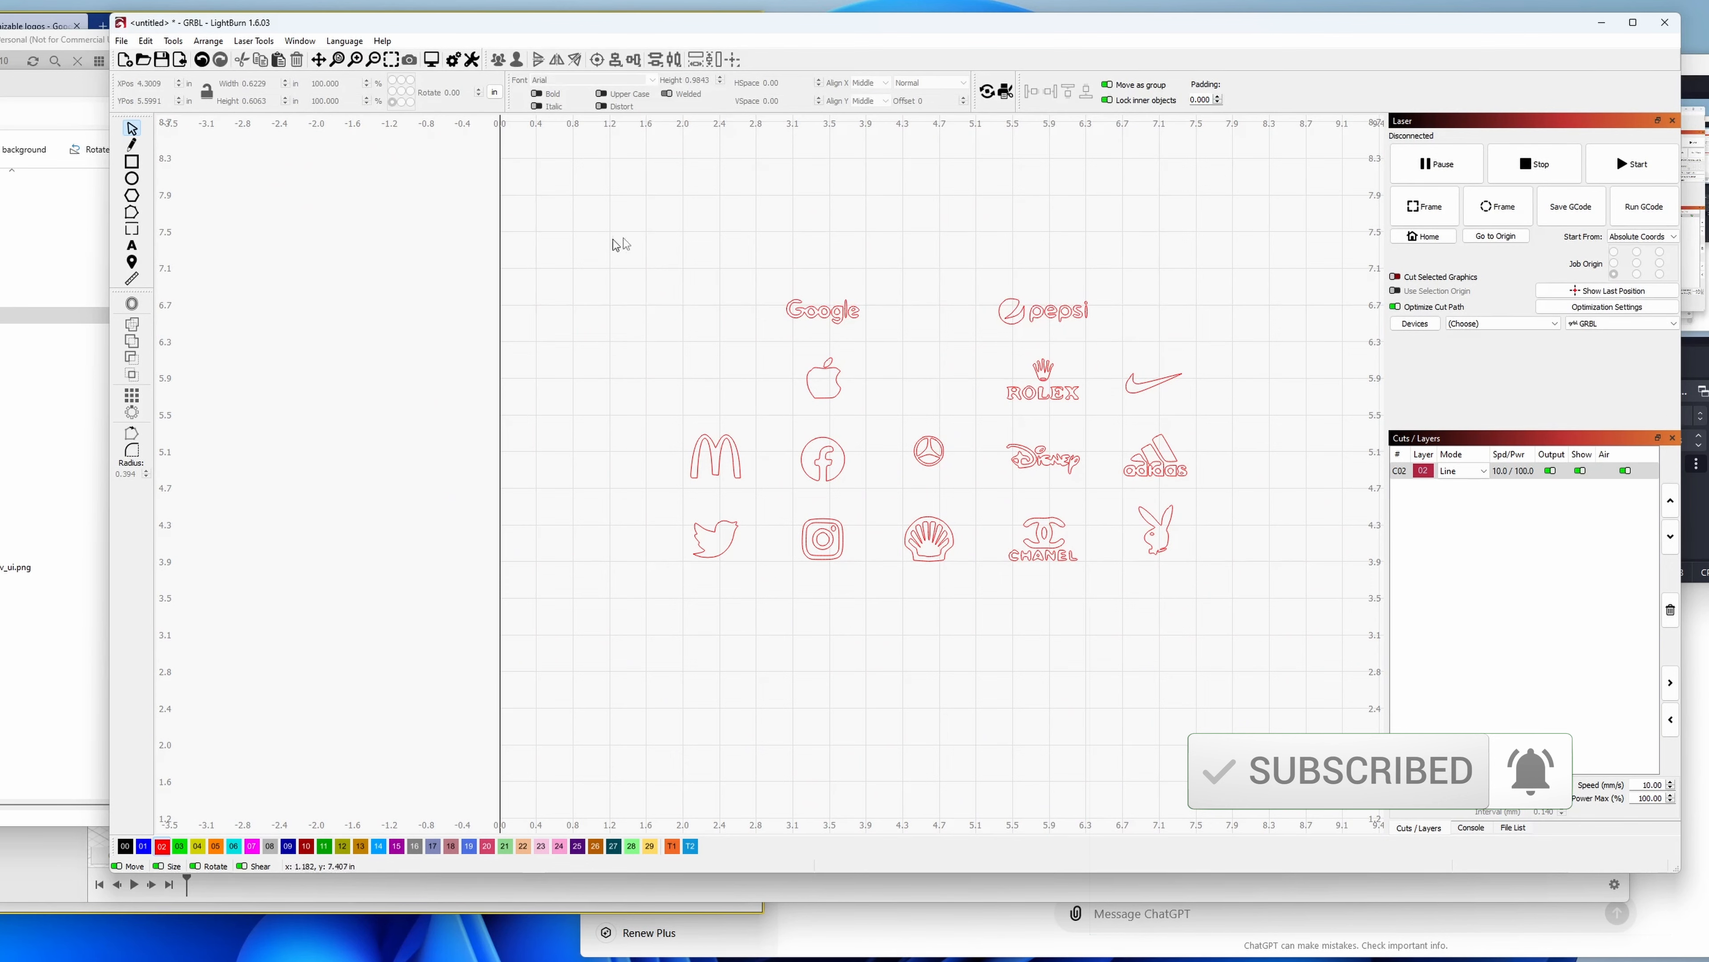
# - Export the remaining logo vectors as an SVG file named bestLogos in the Downloads folder
pyautogui.click(121, 42)
pyautogui.click(166, 209)
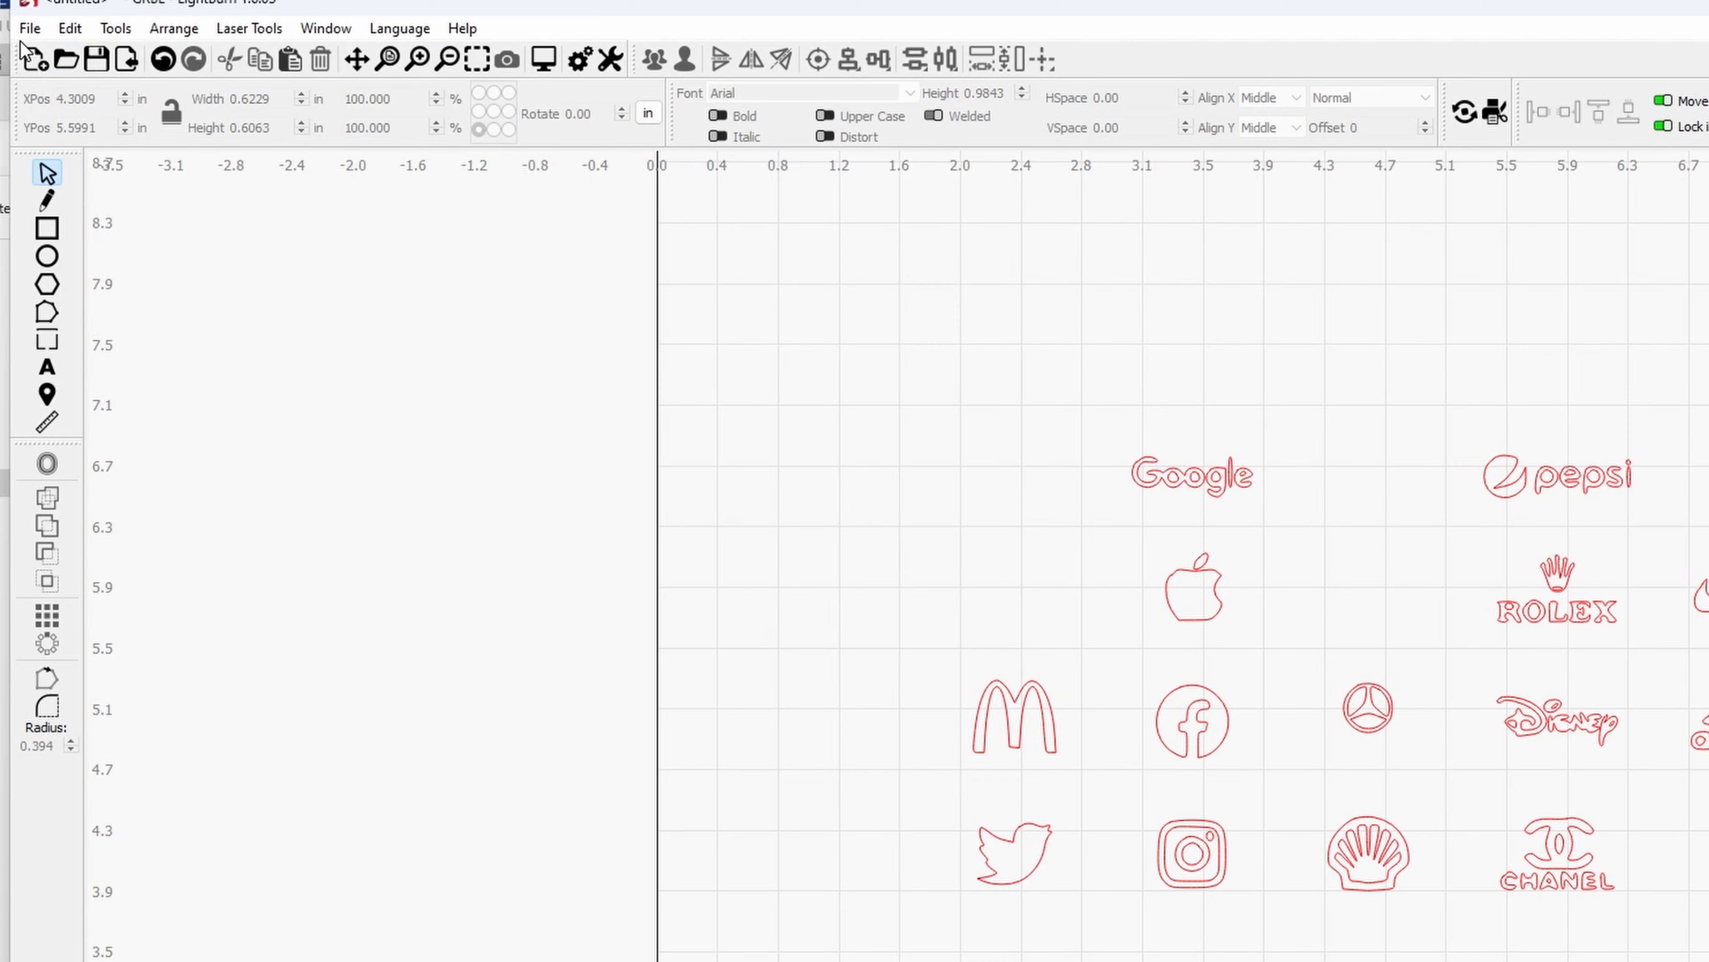
pyautogui.click(29, 29)
pyautogui.click(101, 304)
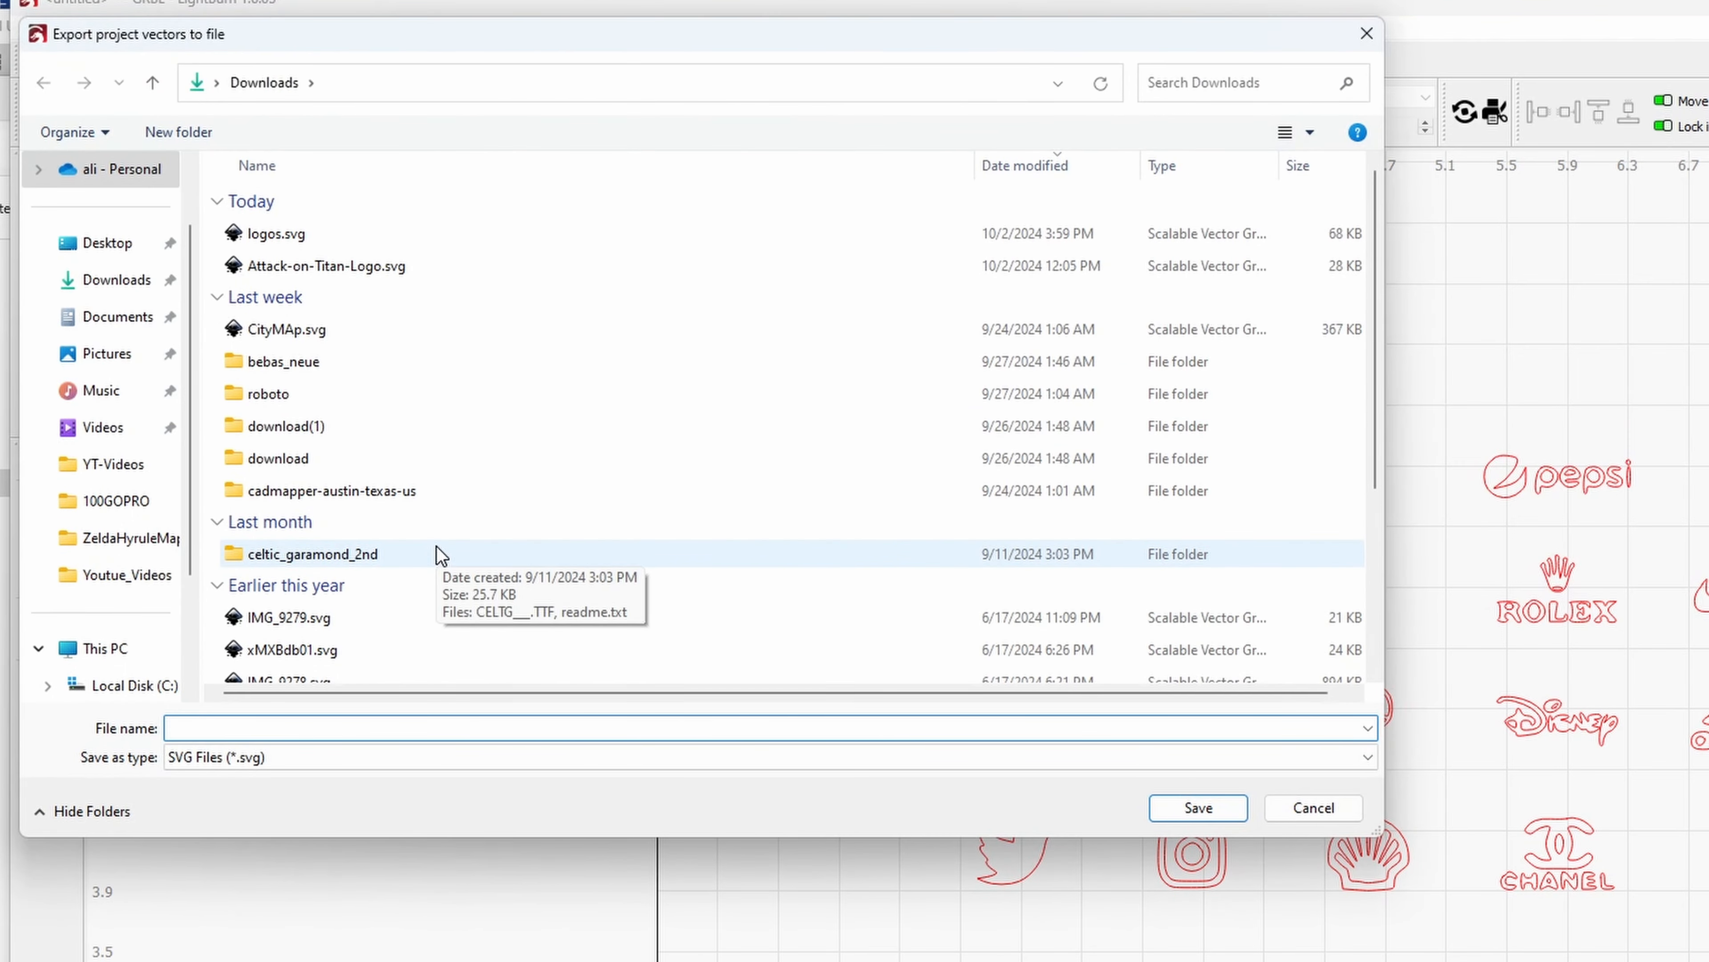
pyautogui.write('test')
pyautogui.press('Return')
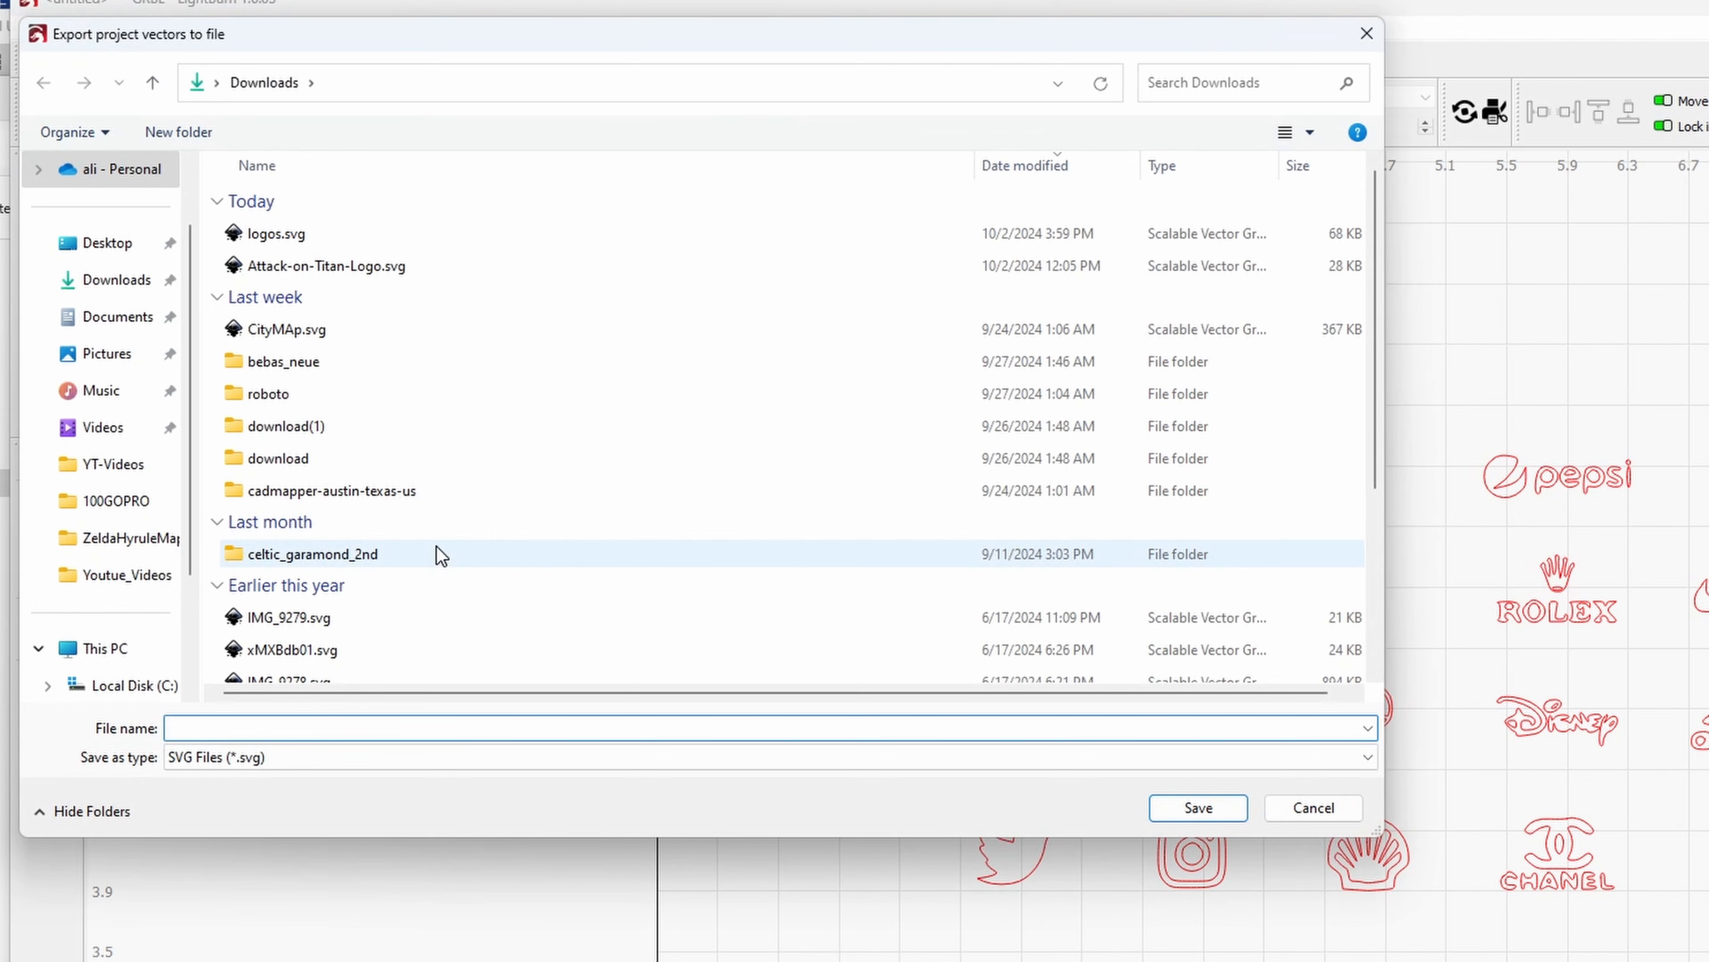
pyautogui.write('best')
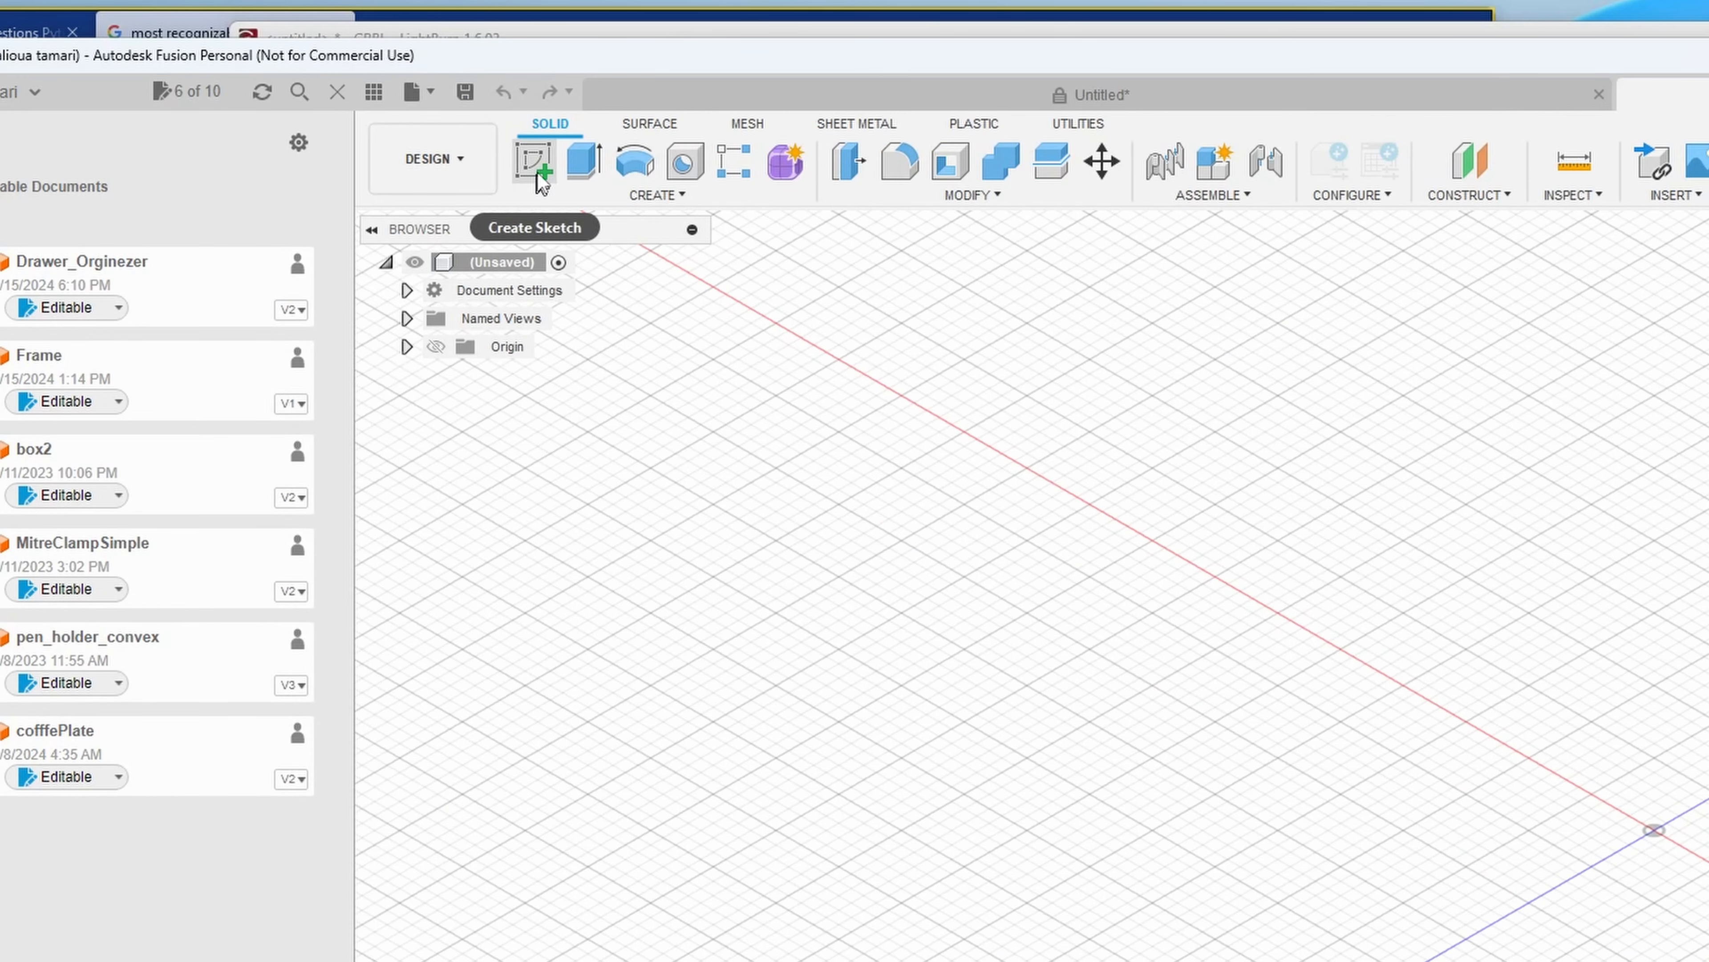
# - In Autodesk Fusion, sketch a rectangle about 3.5 in wide and 2.5 in high on the front plane, starting at the origin
pyautogui.click(539, 170)
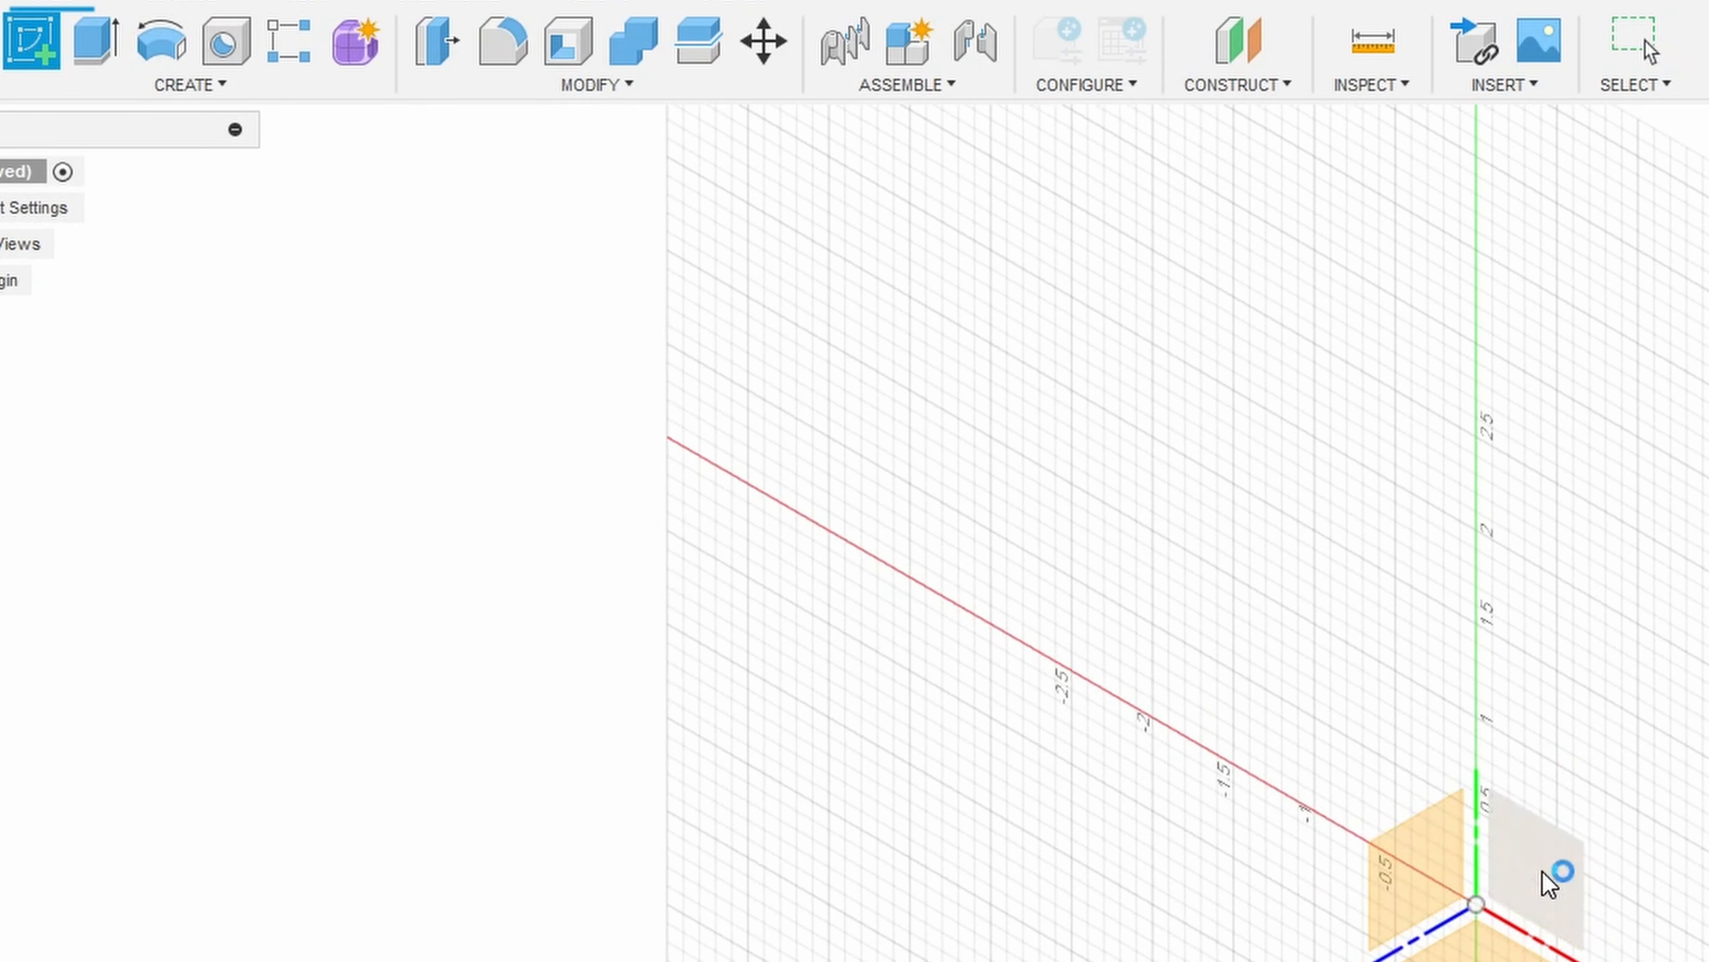
pyautogui.click(1547, 883)
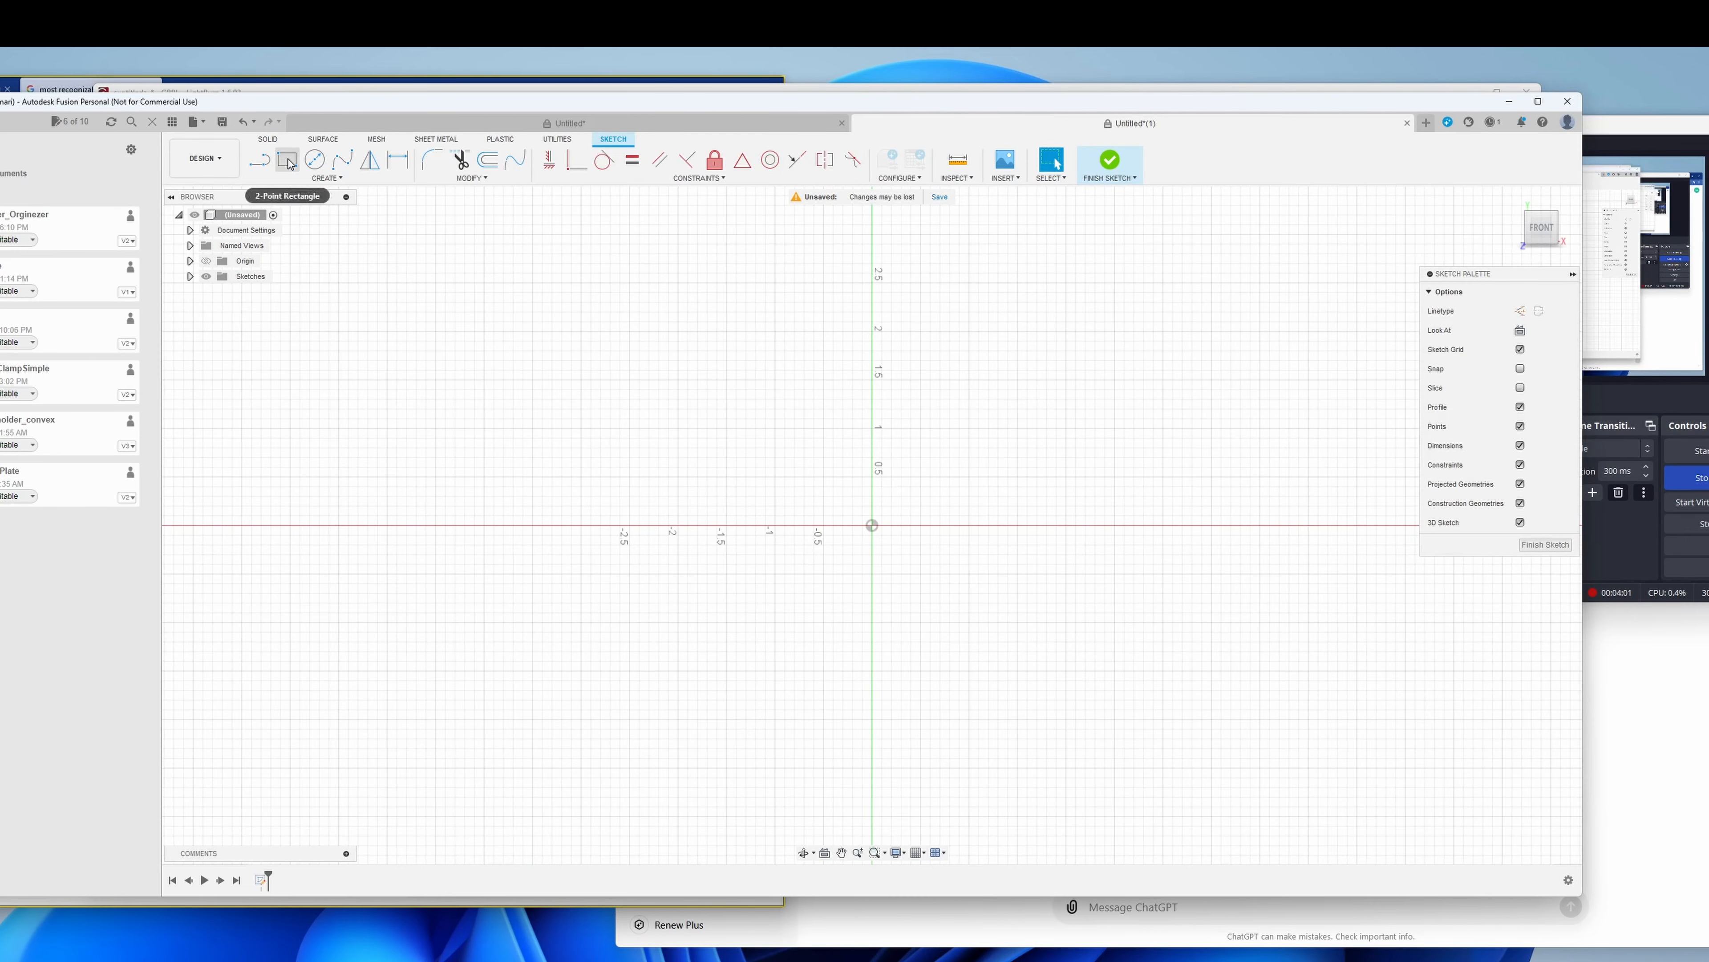
pyautogui.click(288, 161)
pyautogui.click(904, 567)
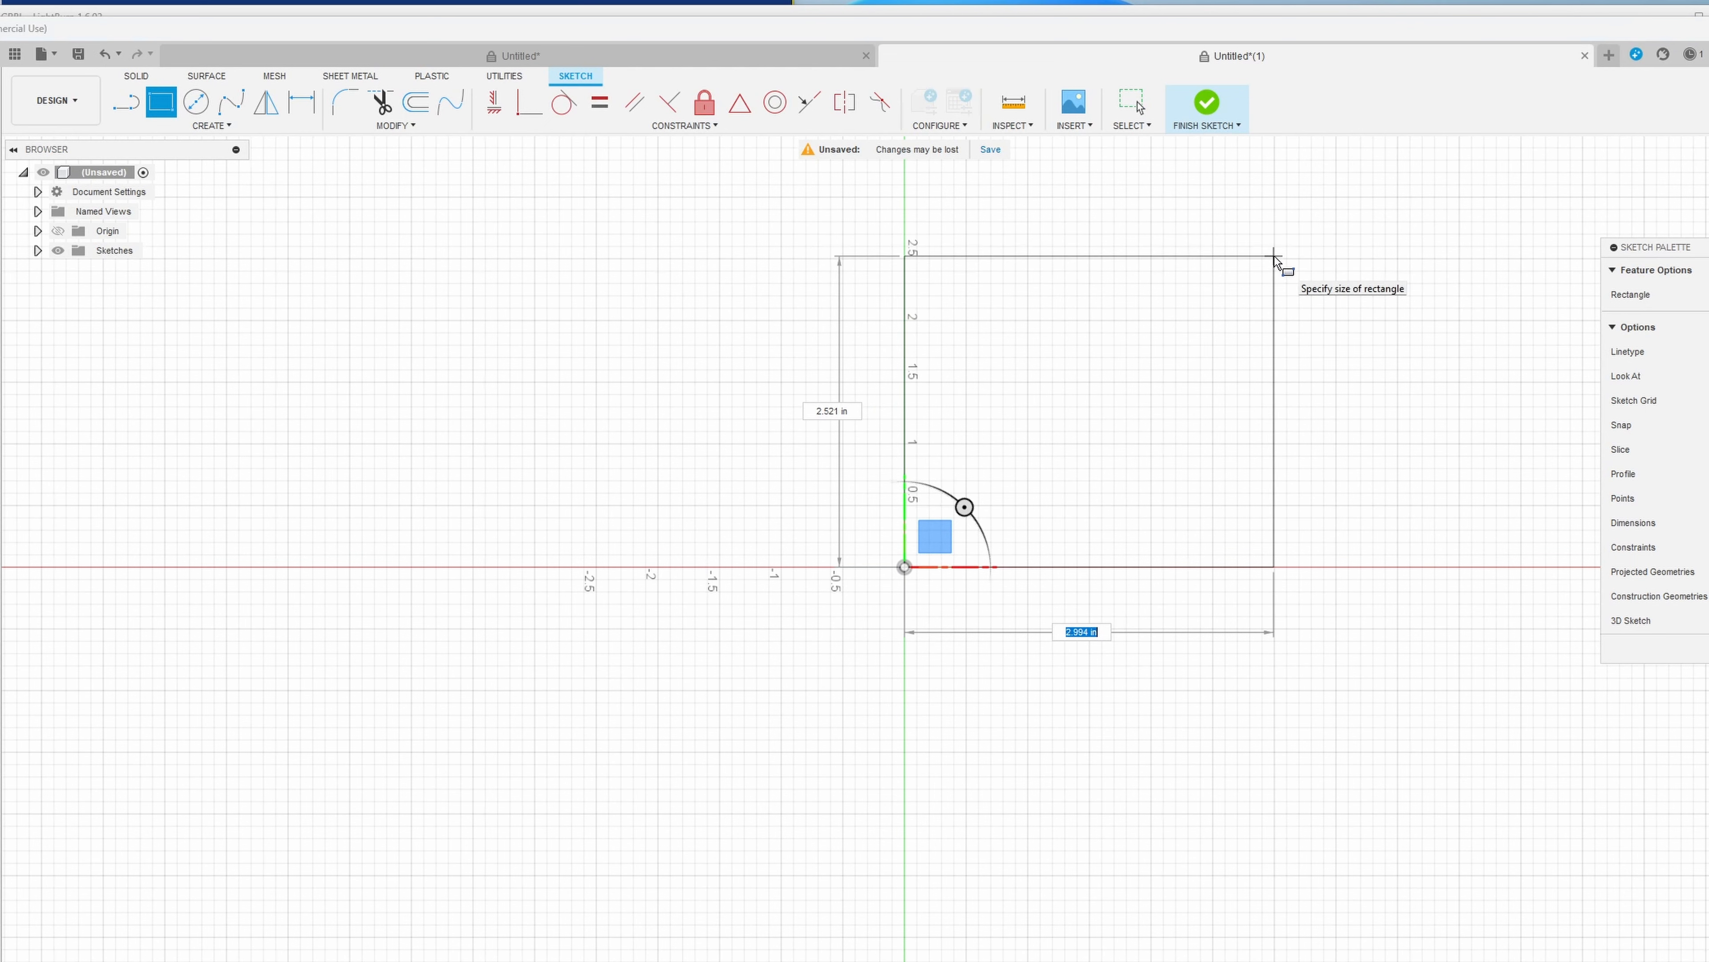
pyautogui.click(1337, 256)
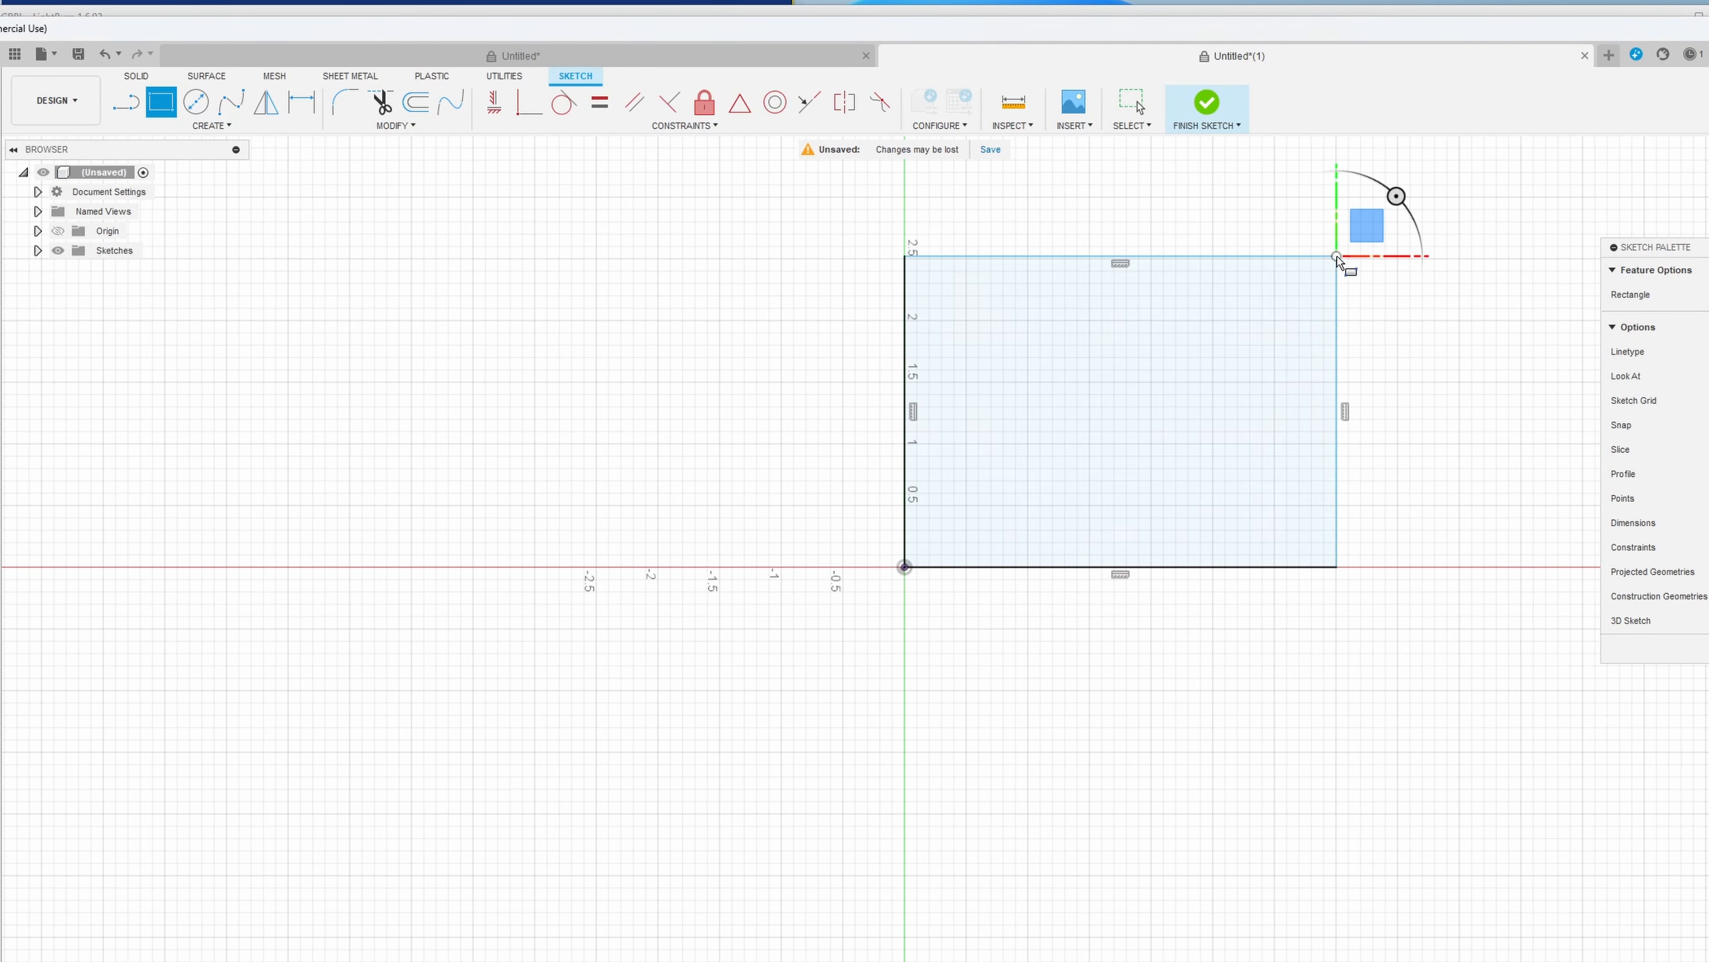
# - Extrude the rectangle profile 0.03 in as a new body
pyautogui.press('e')
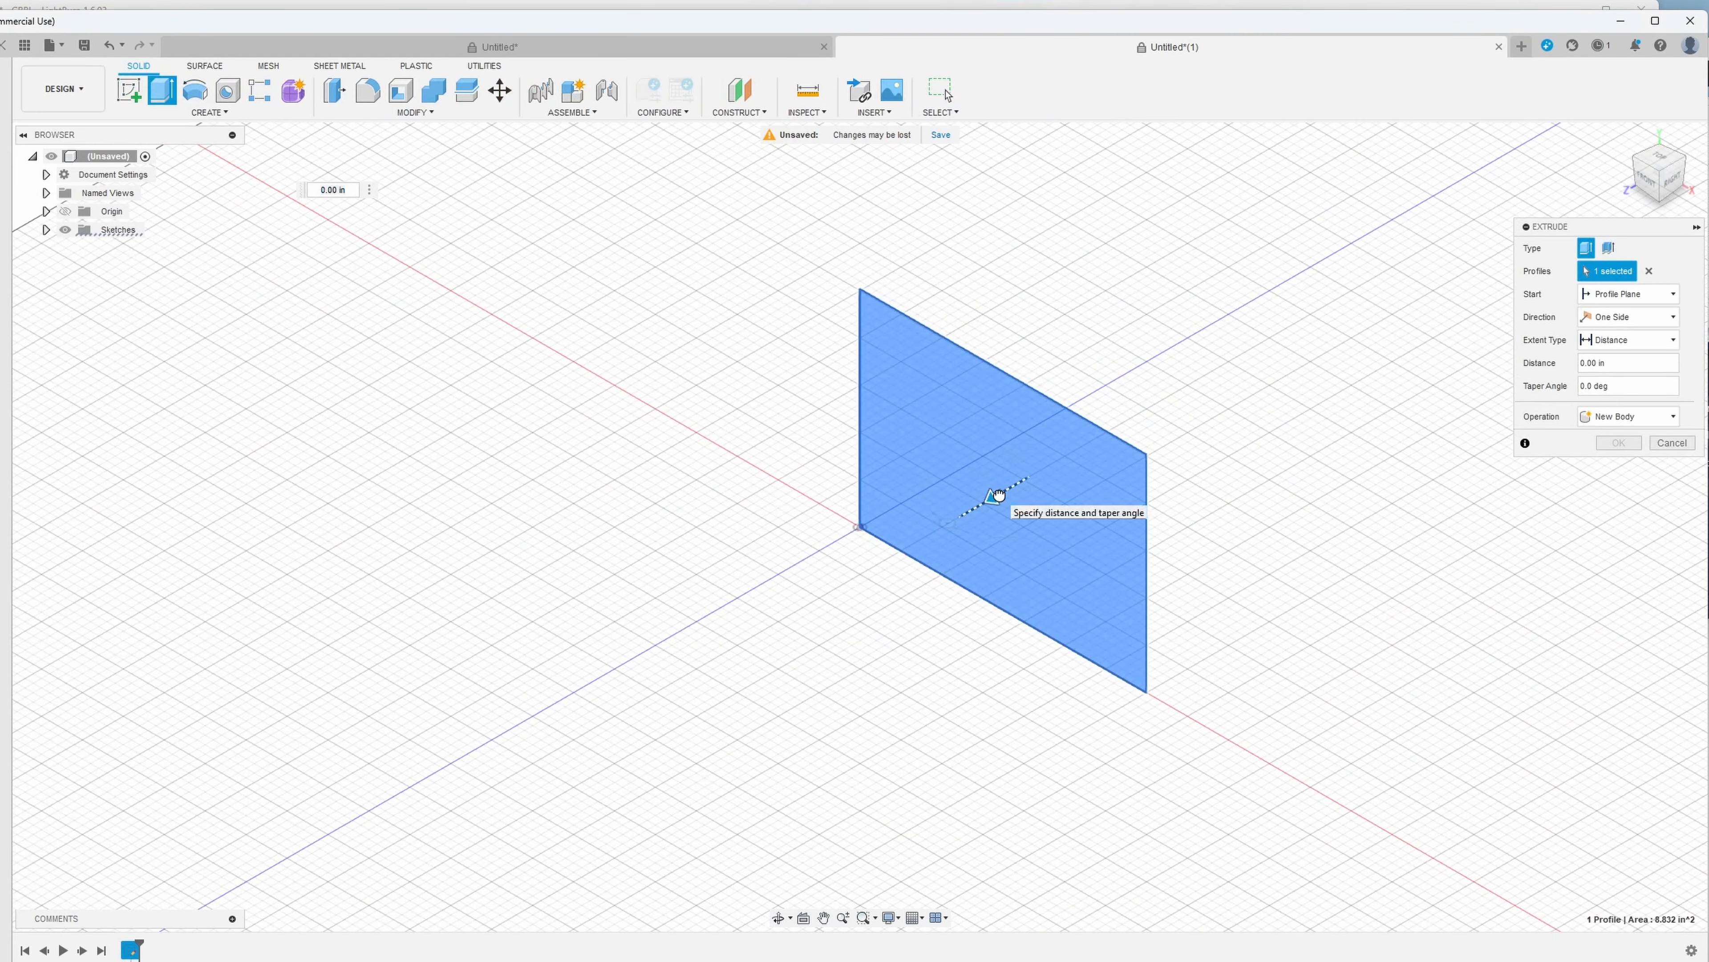
pyautogui.moveTo(996, 495); pyautogui.dragTo(986, 500)
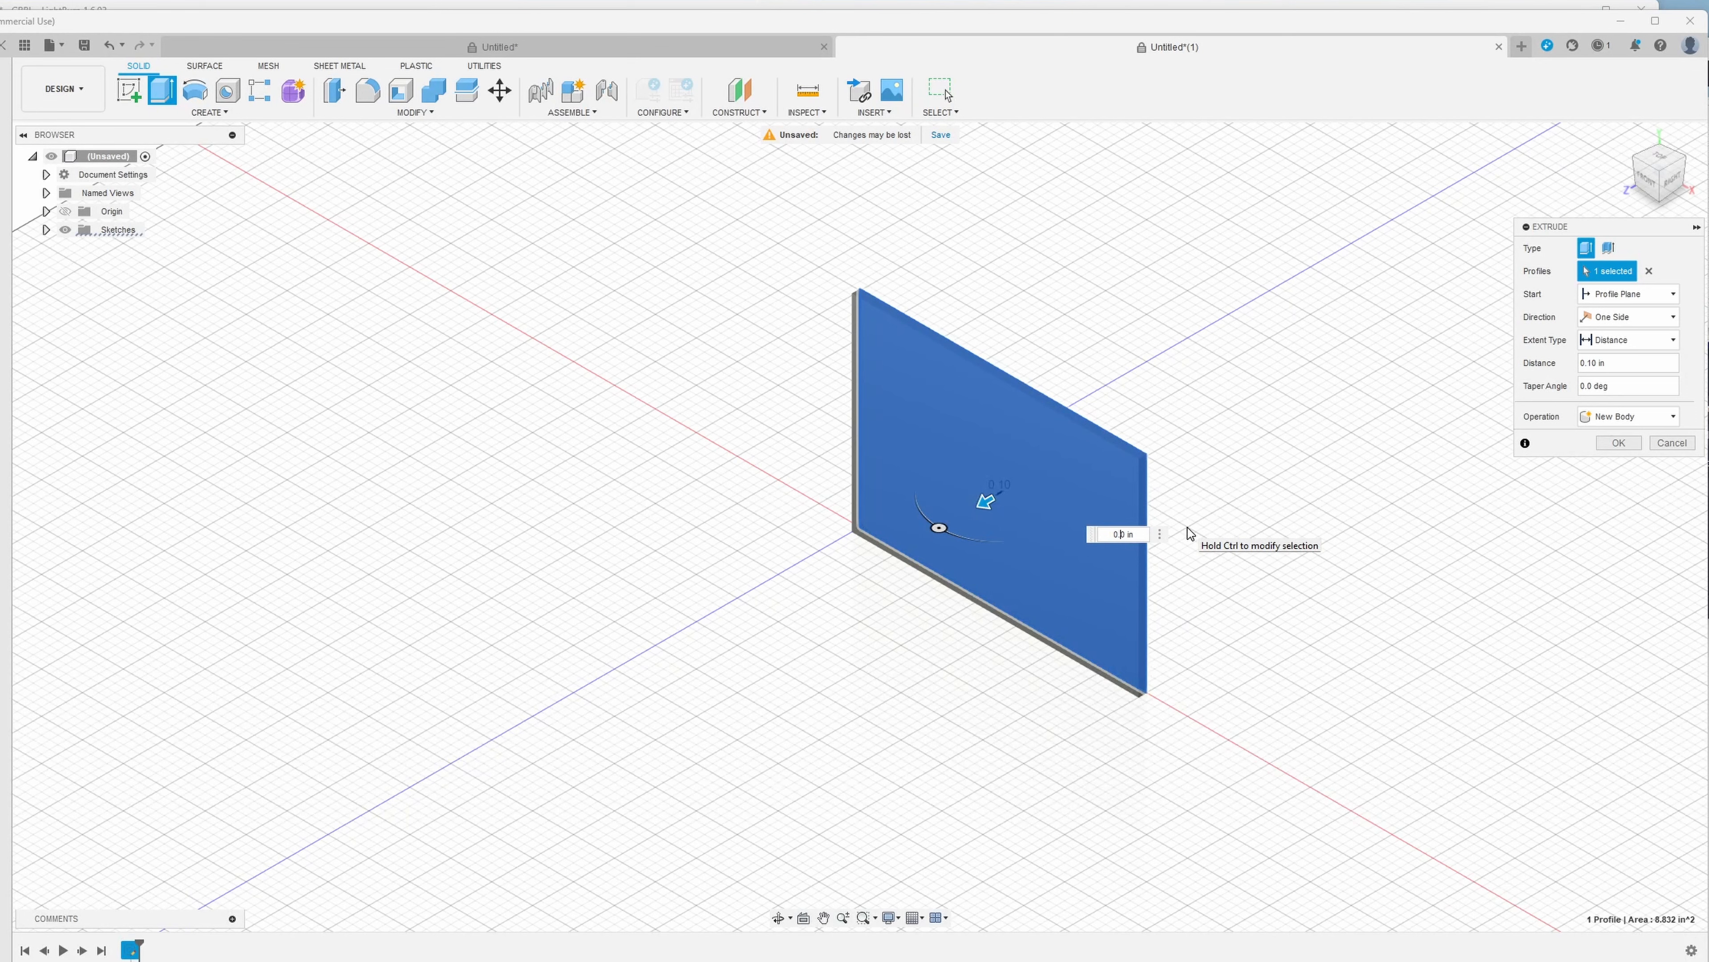
pyautogui.write('0')
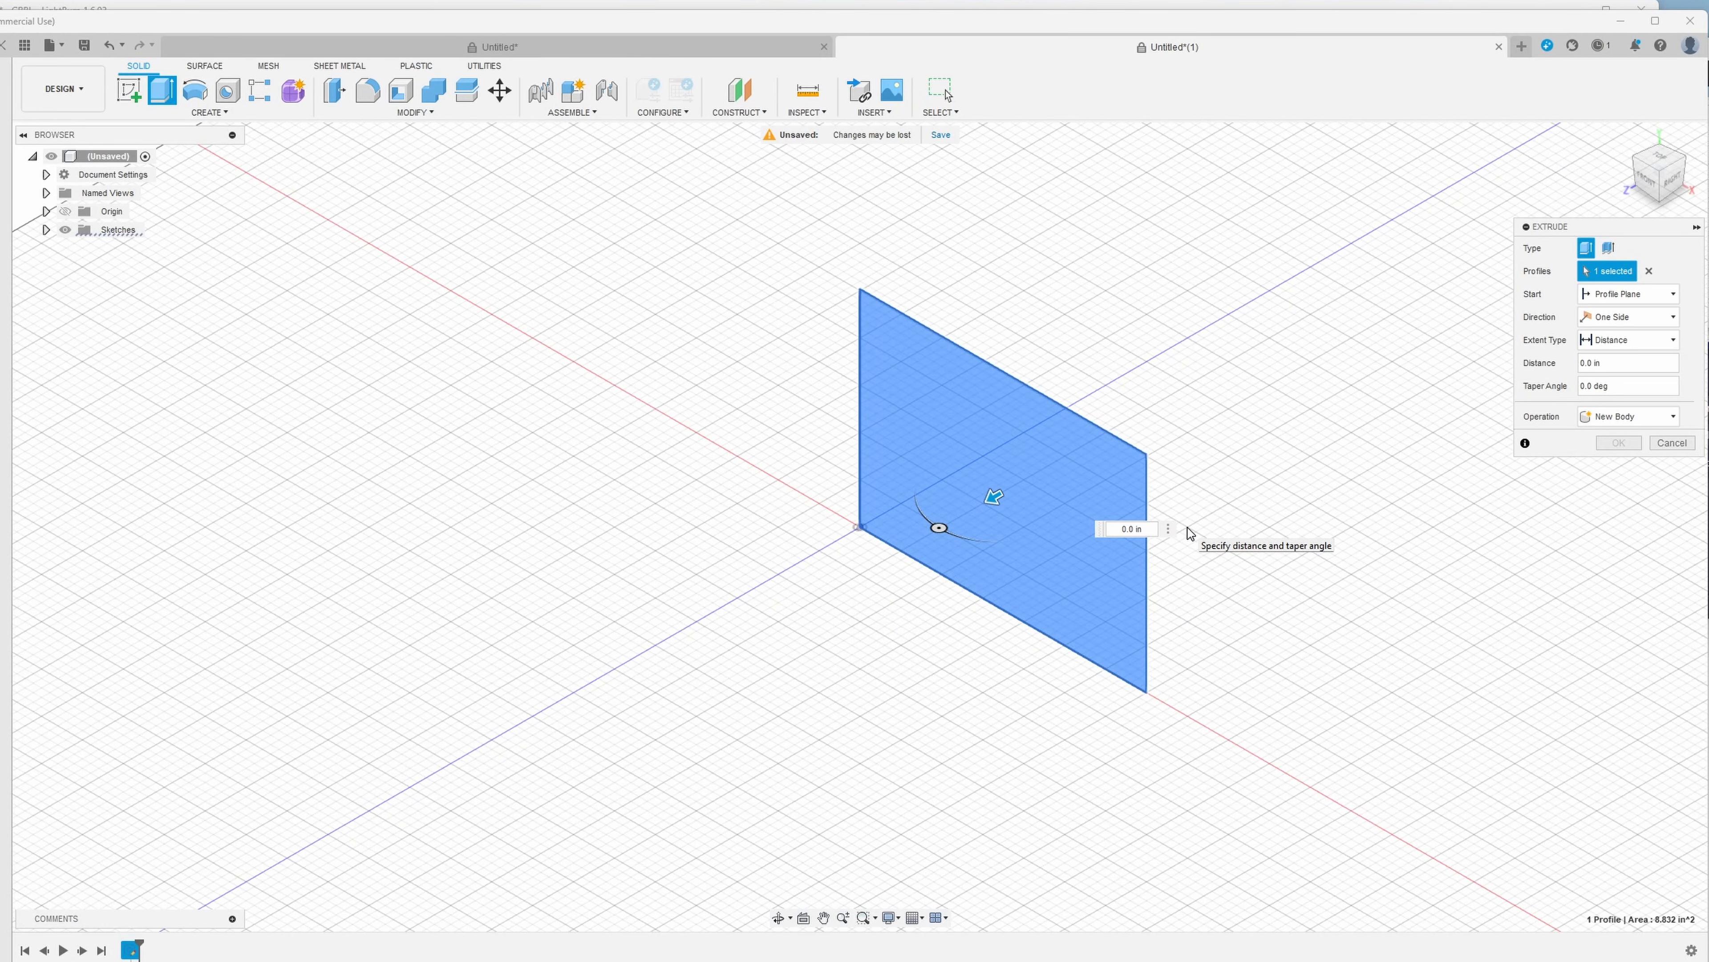
pyautogui.write('.03')
pyautogui.press('Return')
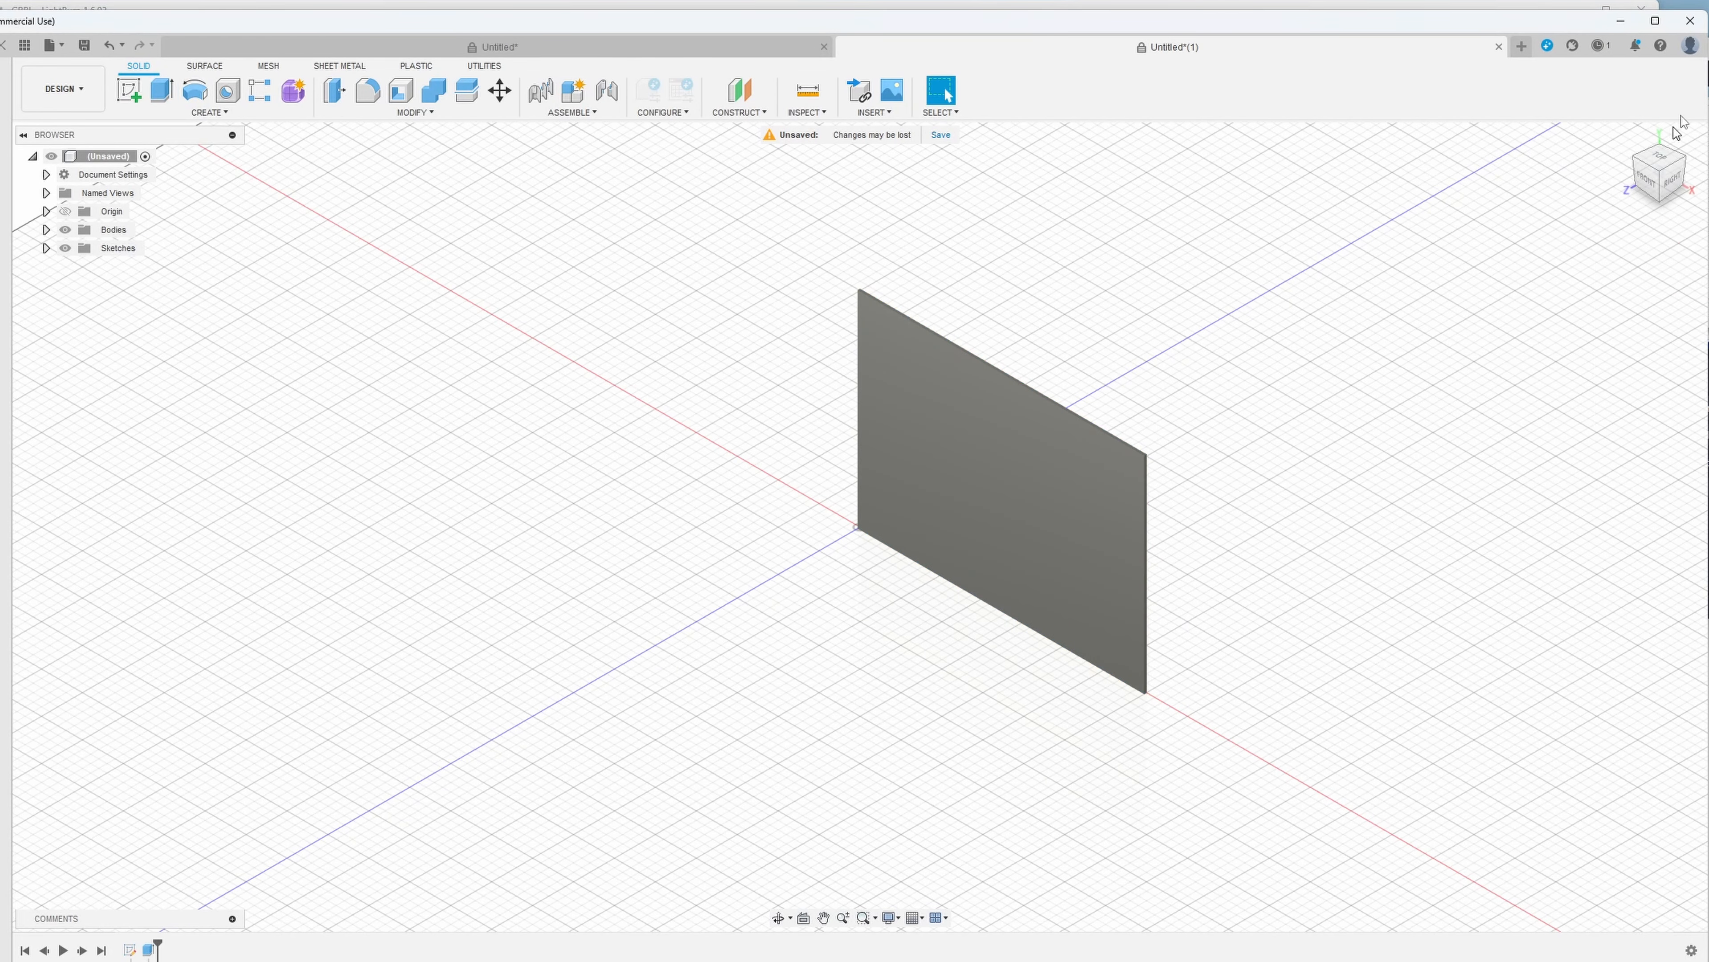
# - Insert the local SVG file bestLogos.svg from Downloads into a sketch on the plate's front face
pyautogui.click(1650, 177)
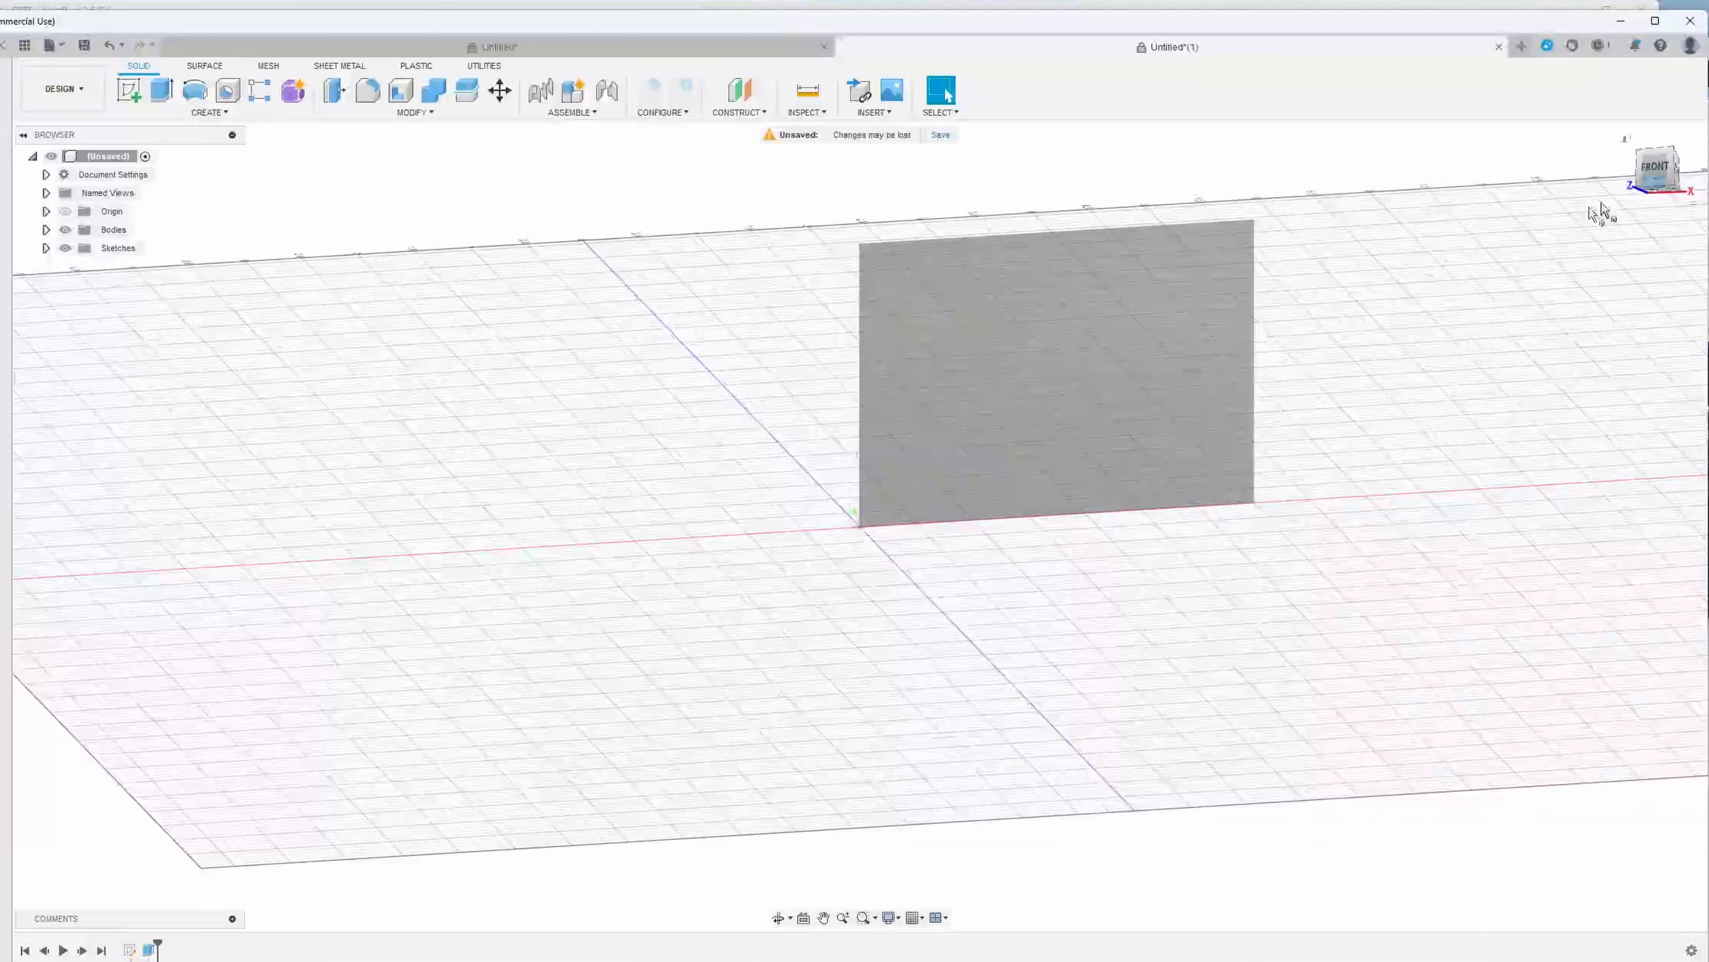
pyautogui.click(1011, 359)
pyautogui.moveTo(1645, 203); pyautogui.dragTo(1648, 208)
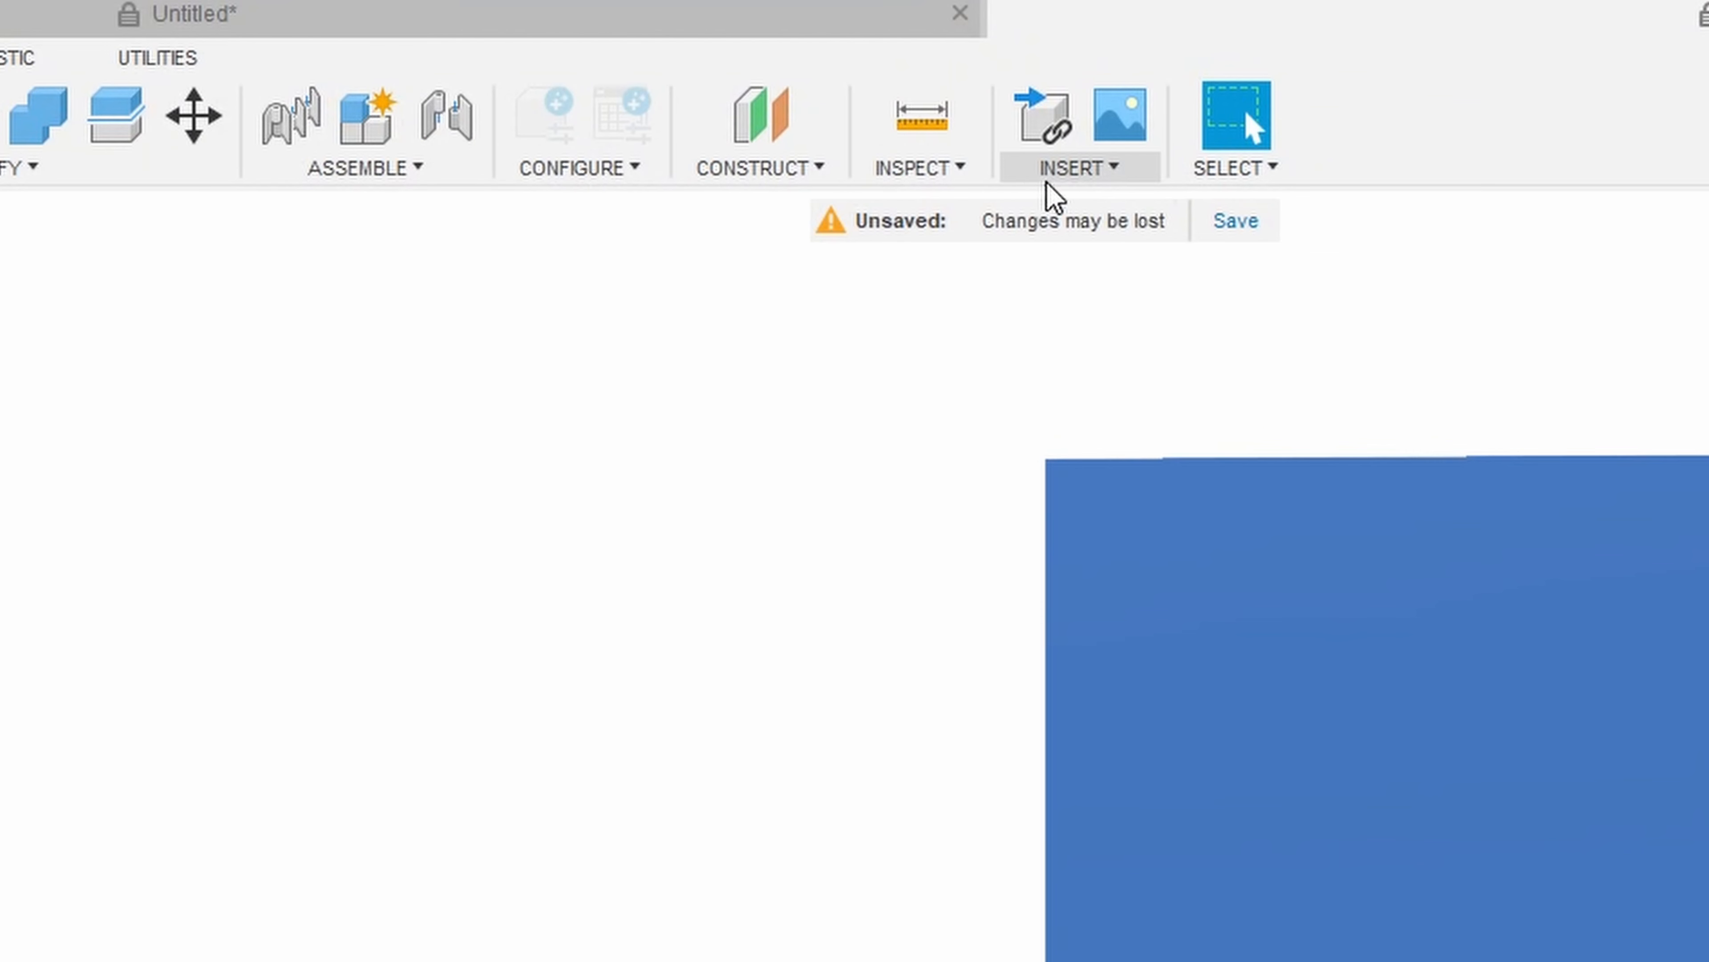
pyautogui.click(984, 154)
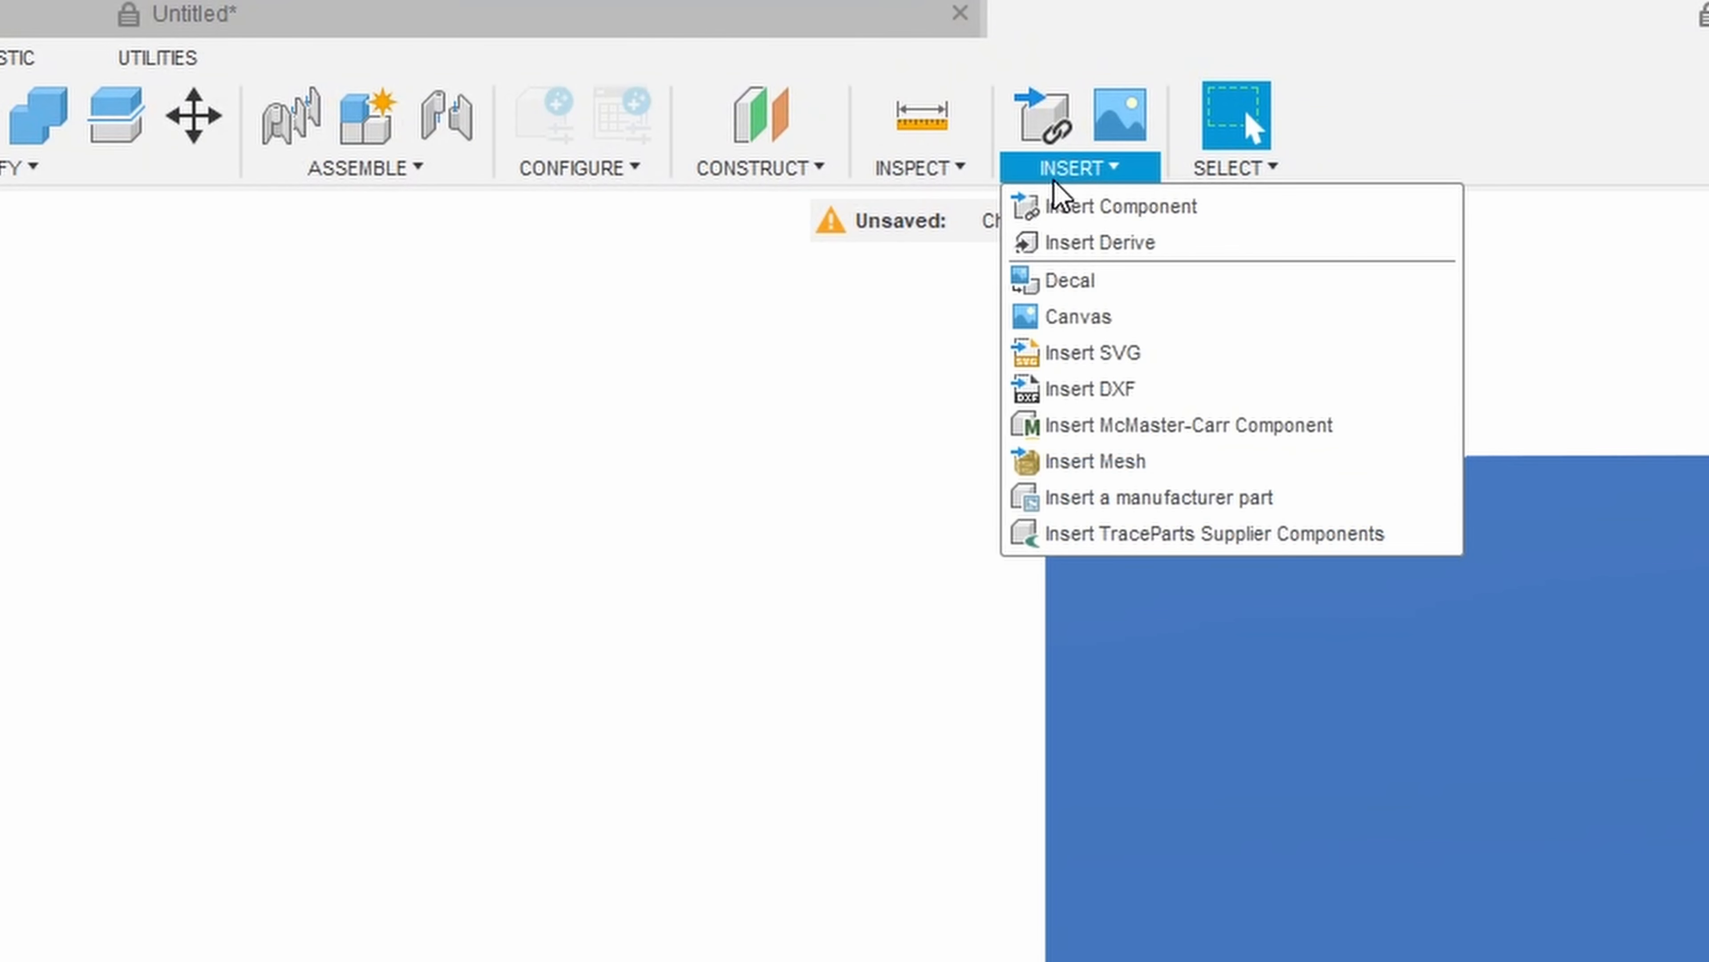
pyautogui.click(1094, 357)
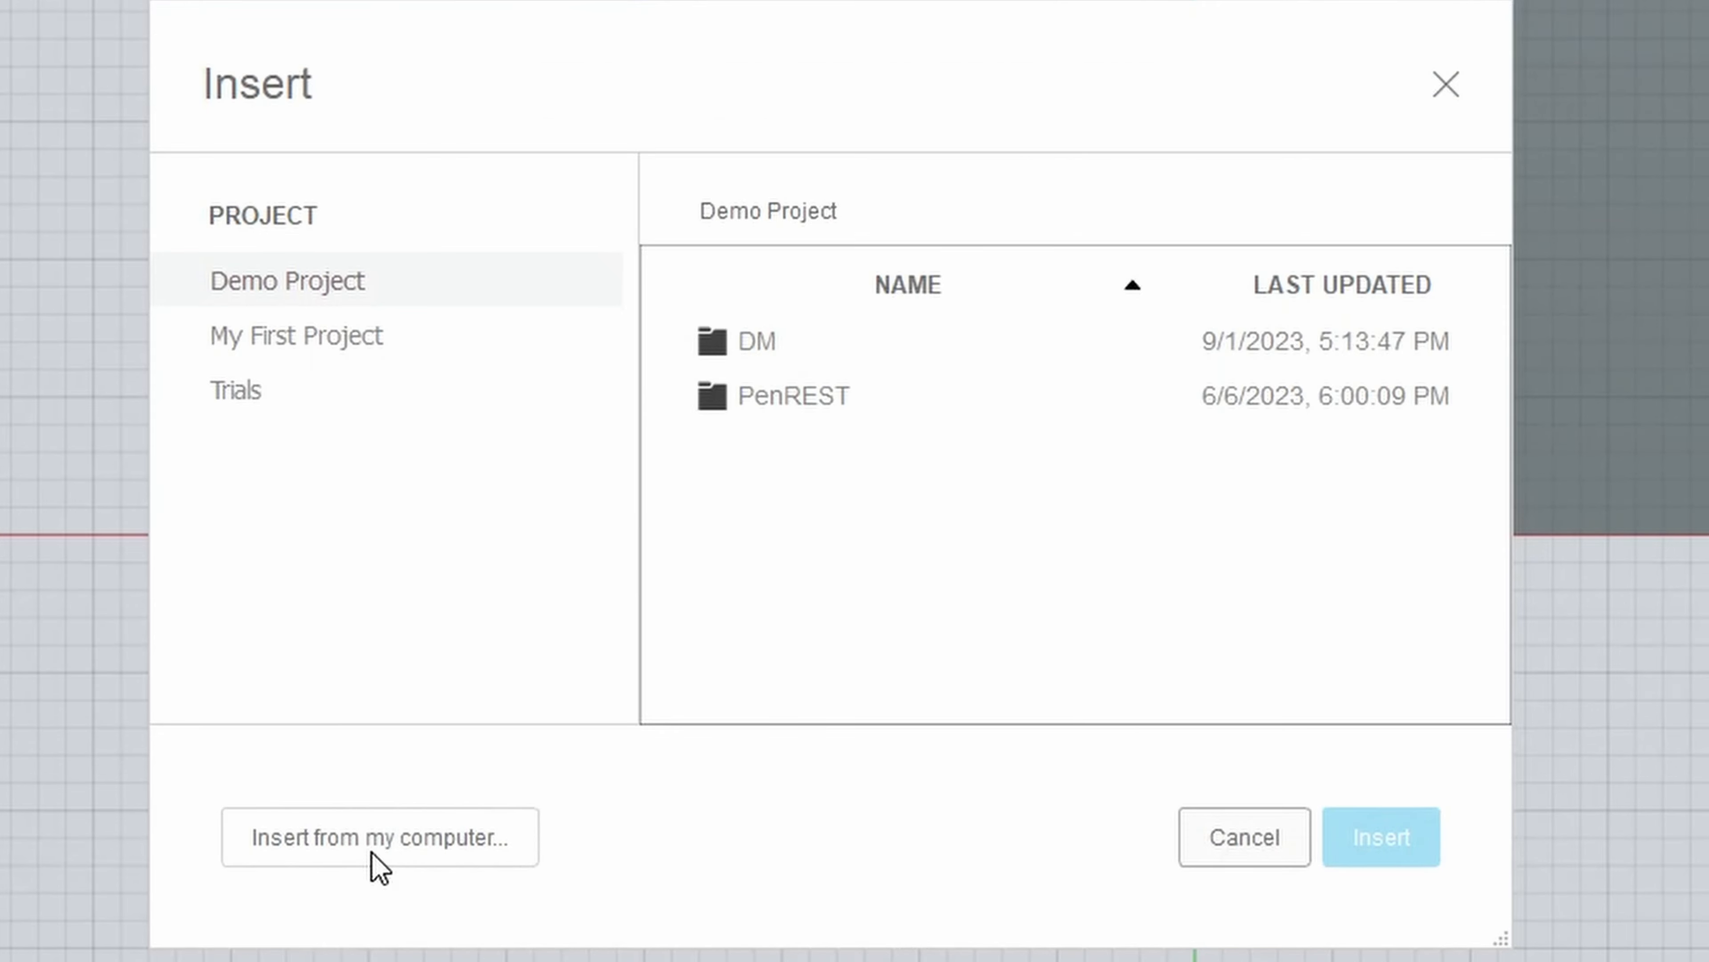
pyautogui.click(380, 837)
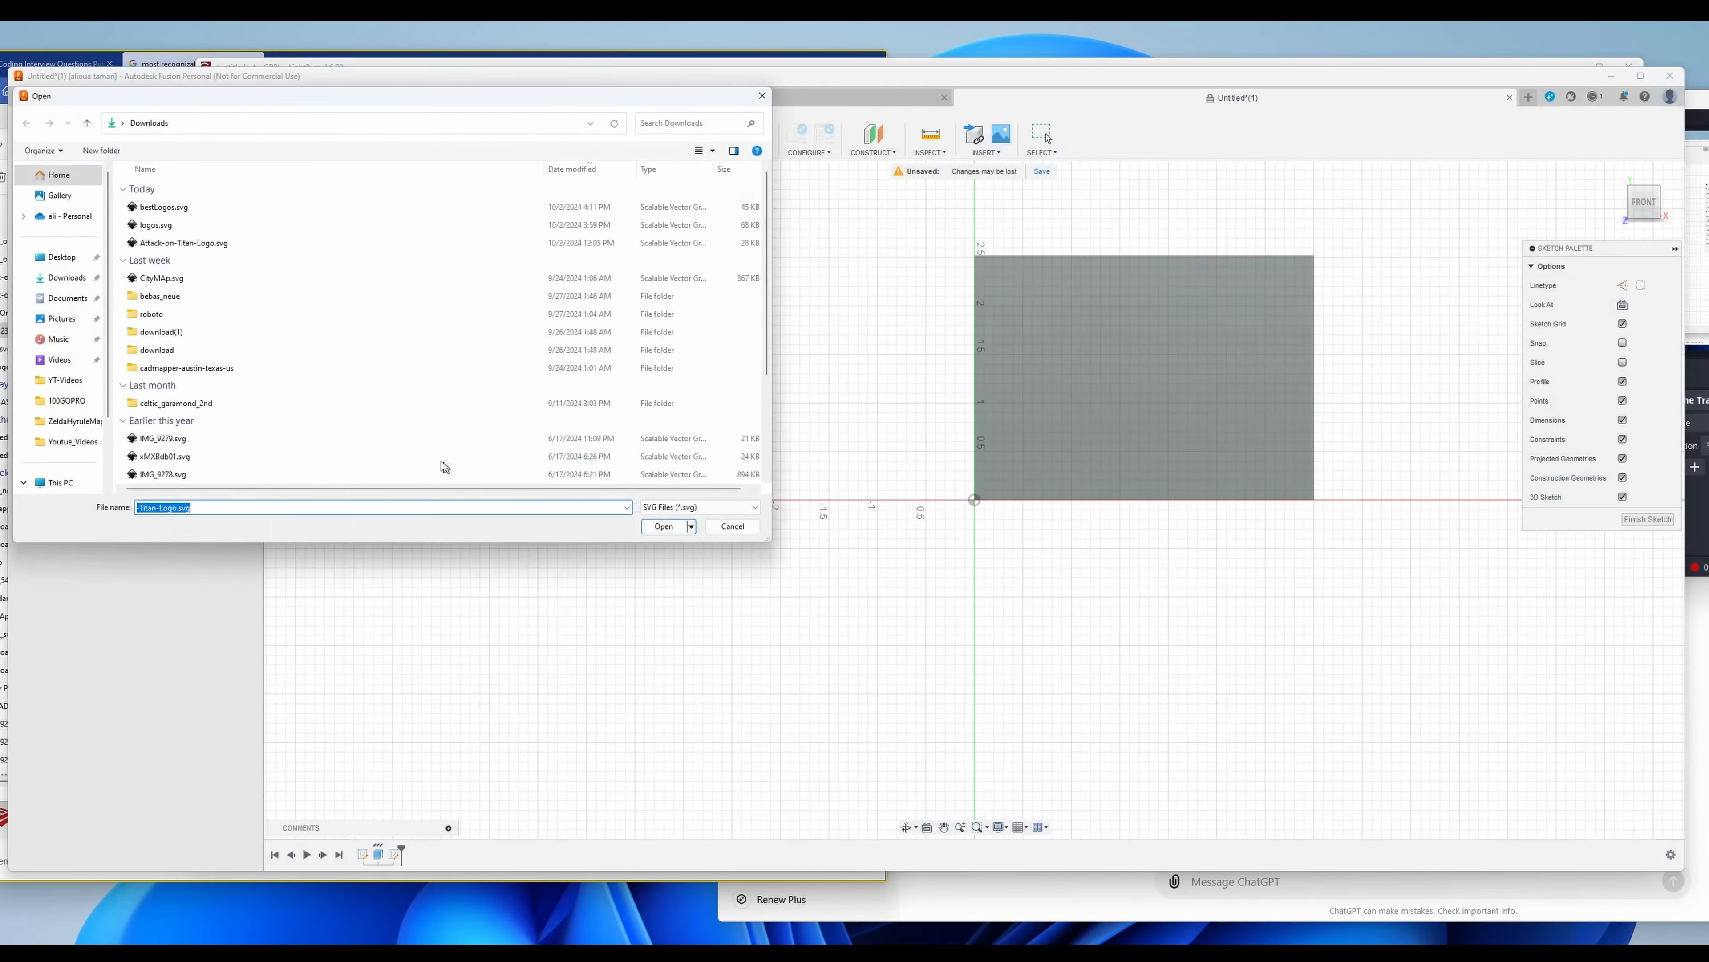
pyautogui.click(457, 346)
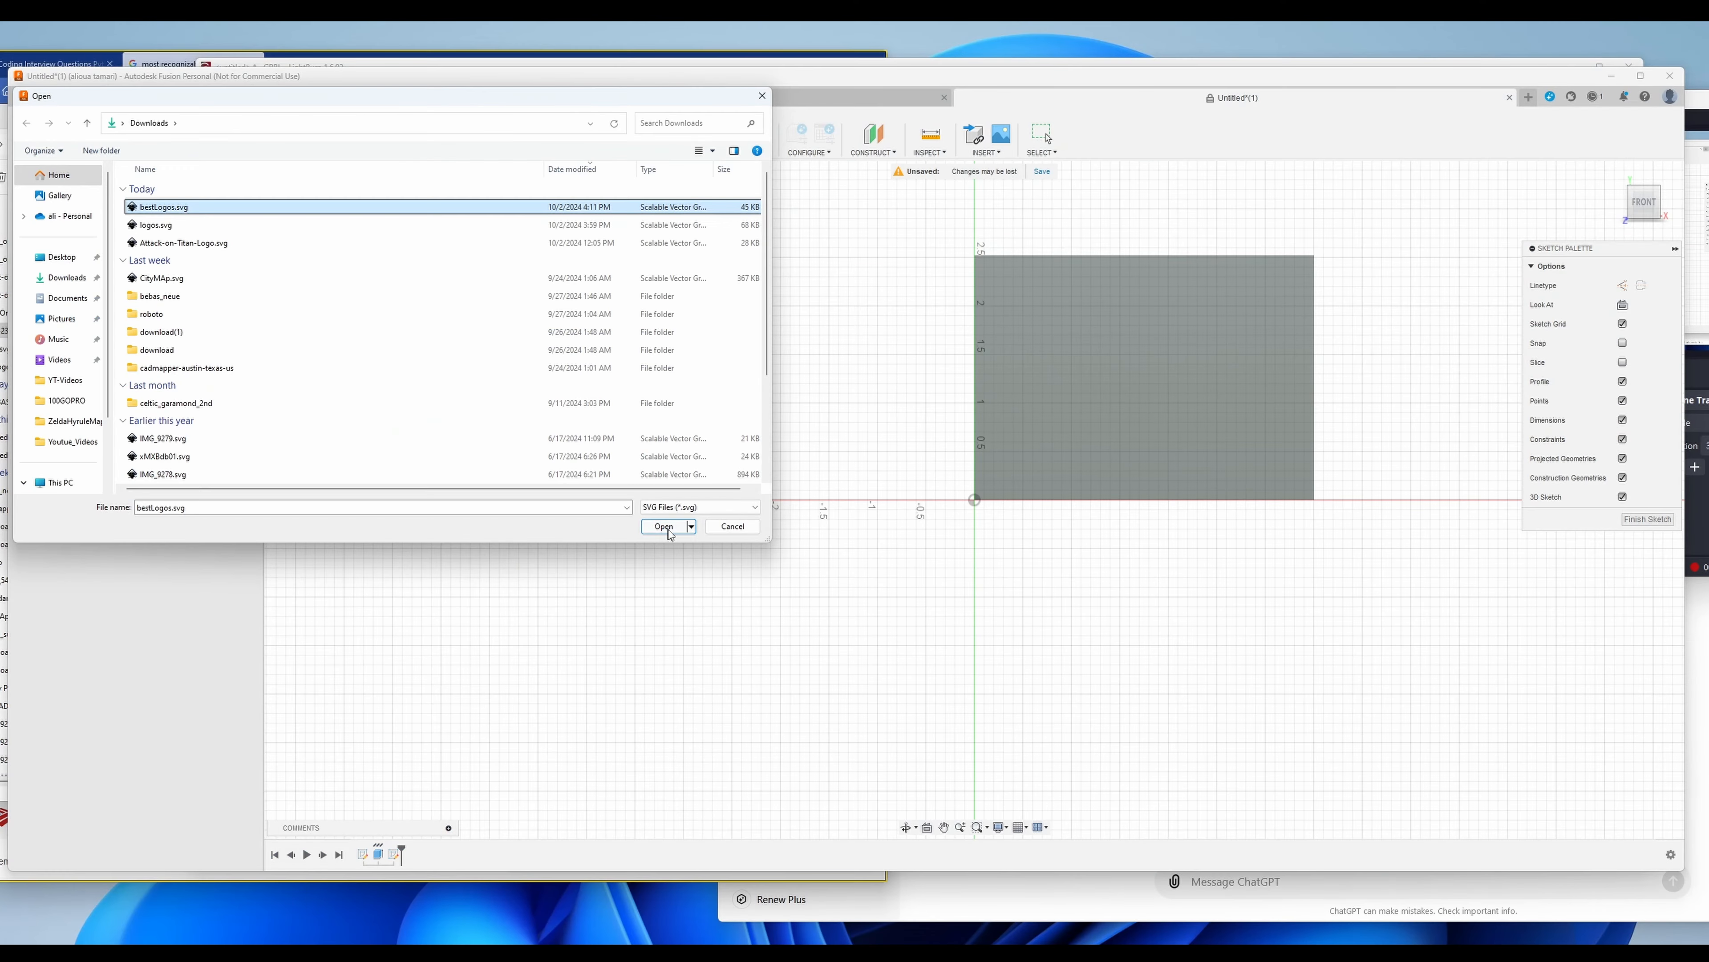
pyautogui.click(663, 526)
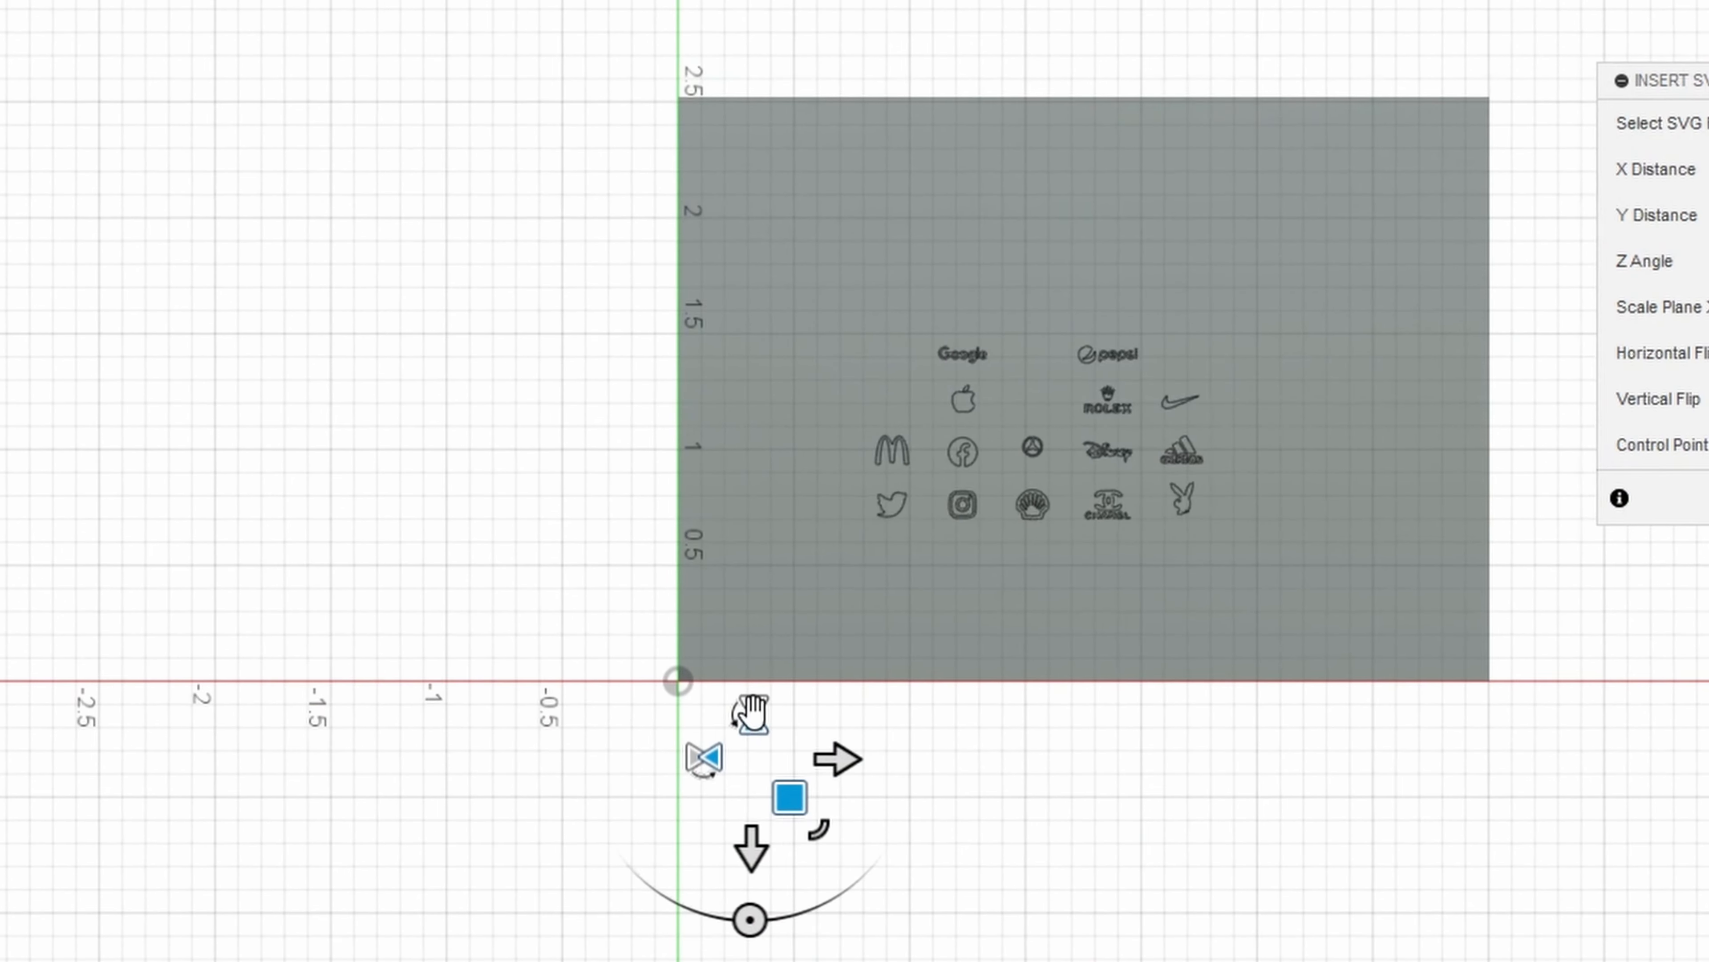
# - Enlarge the inserted logos to fill the plate and place them at X distance -0.595 in and Y distance 0.681 in
pyautogui.moveTo(819, 829); pyautogui.dragTo(950, 960)
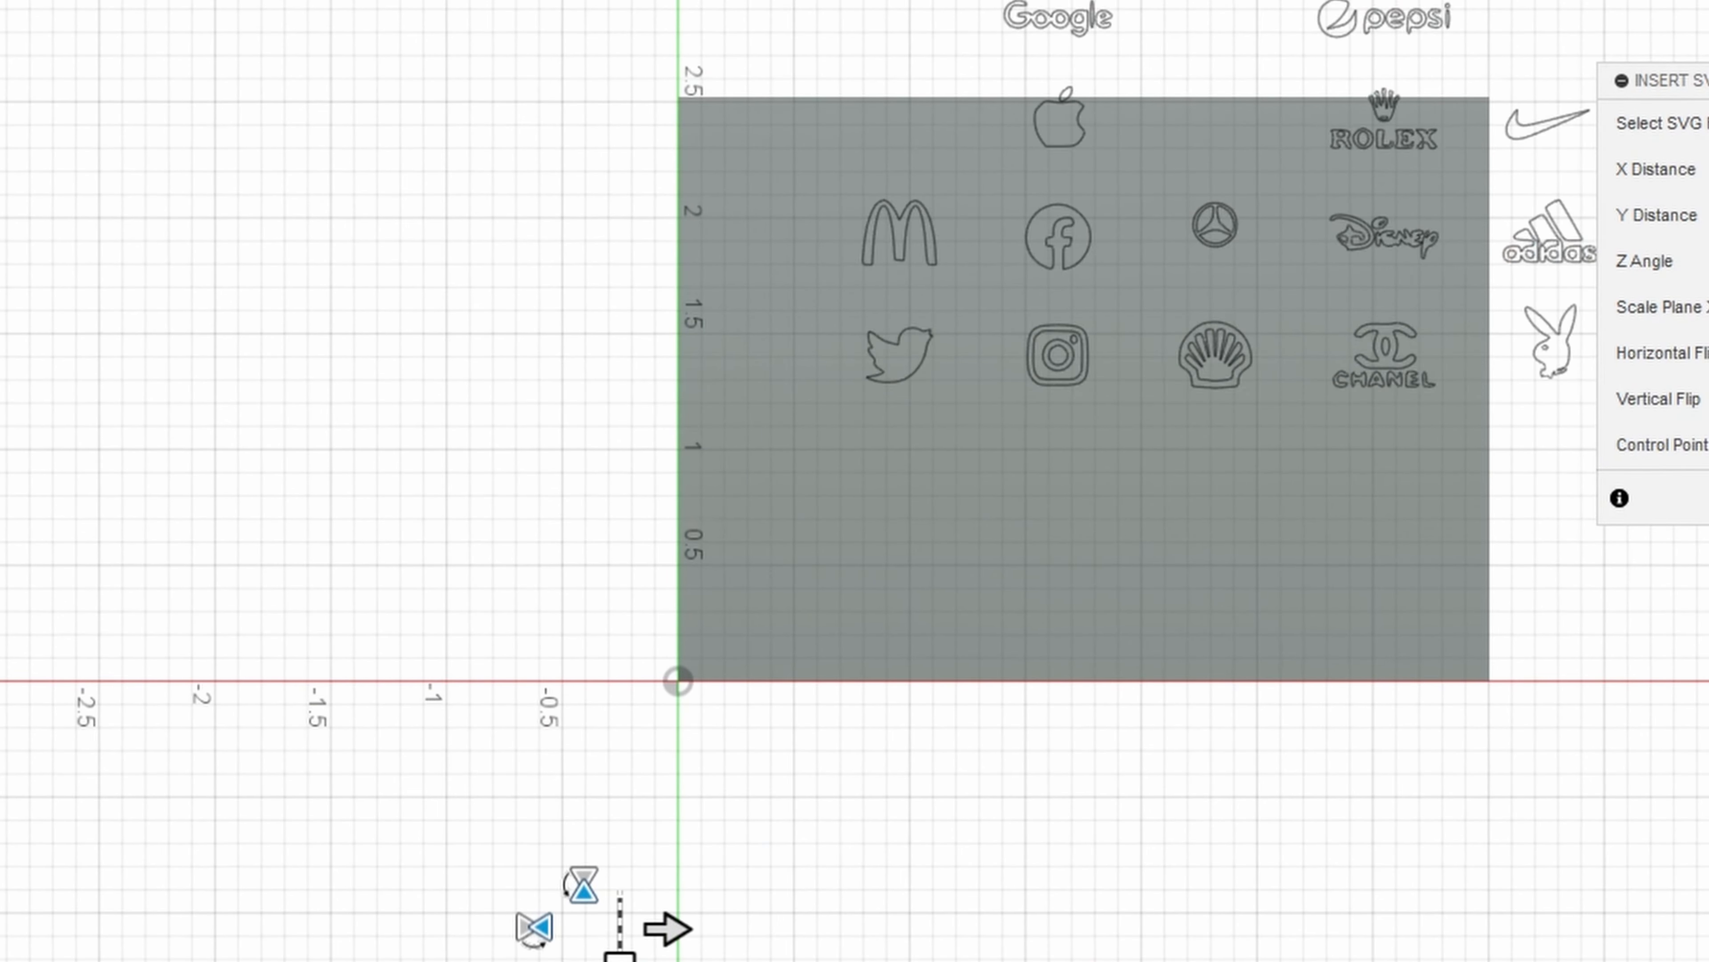
pyautogui.moveTo(620, 960); pyautogui.dragTo(894, 697)
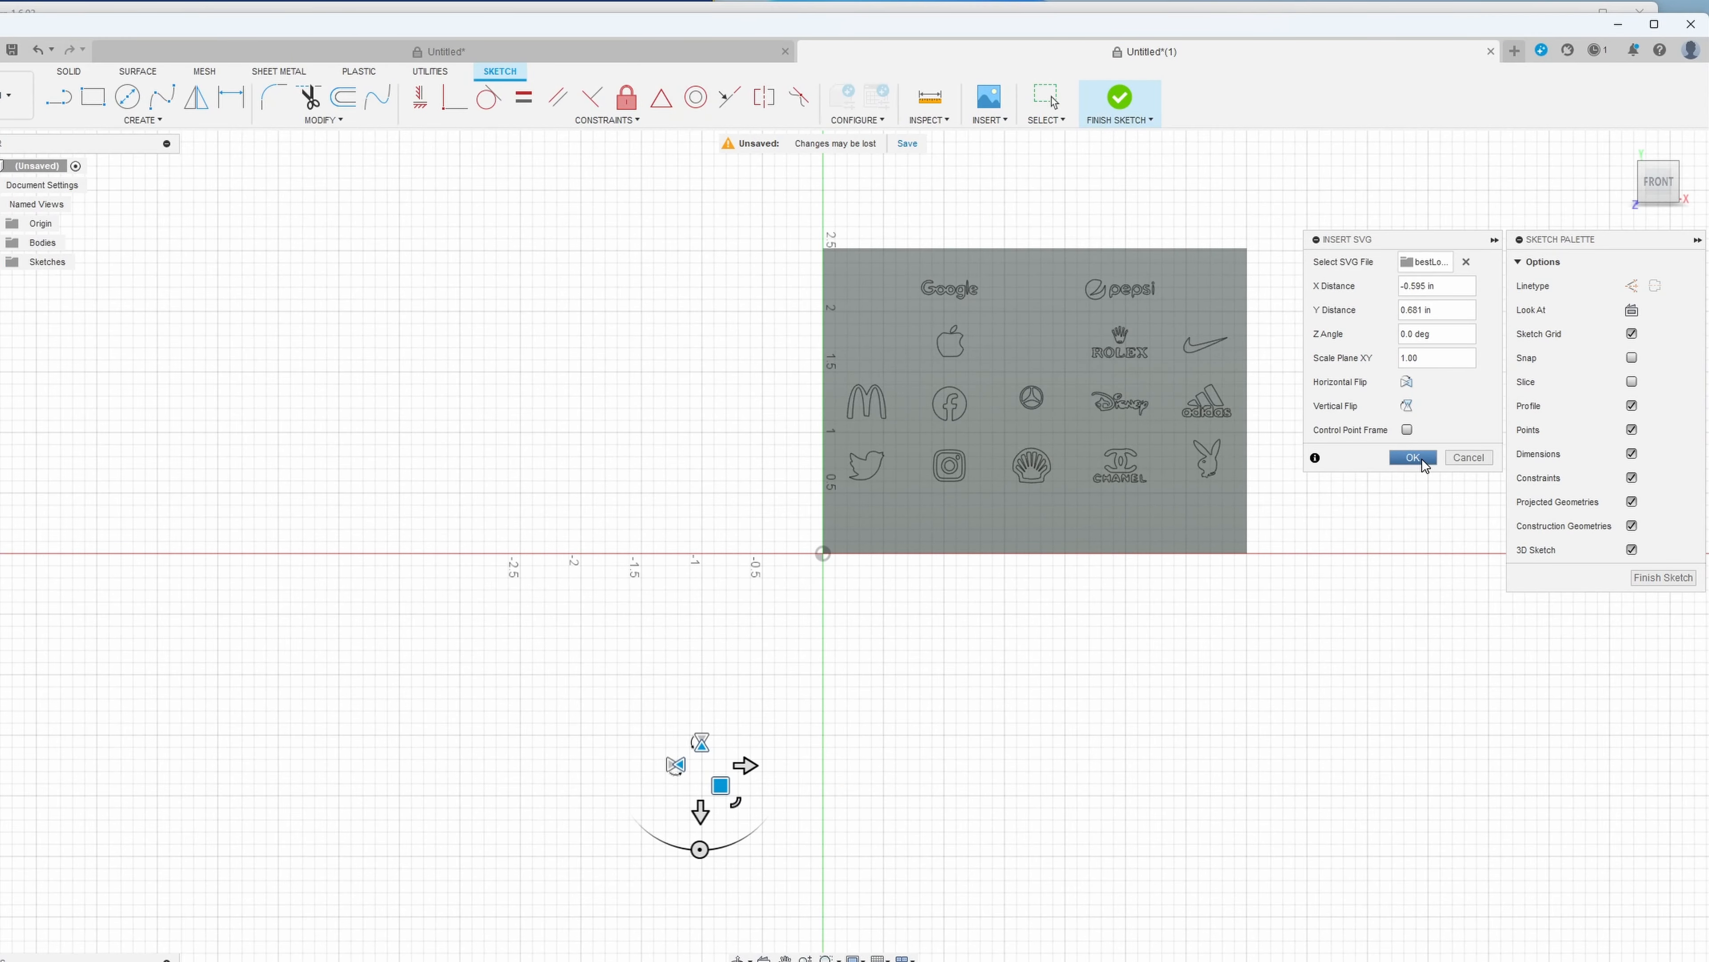
pyautogui.click(1412, 458)
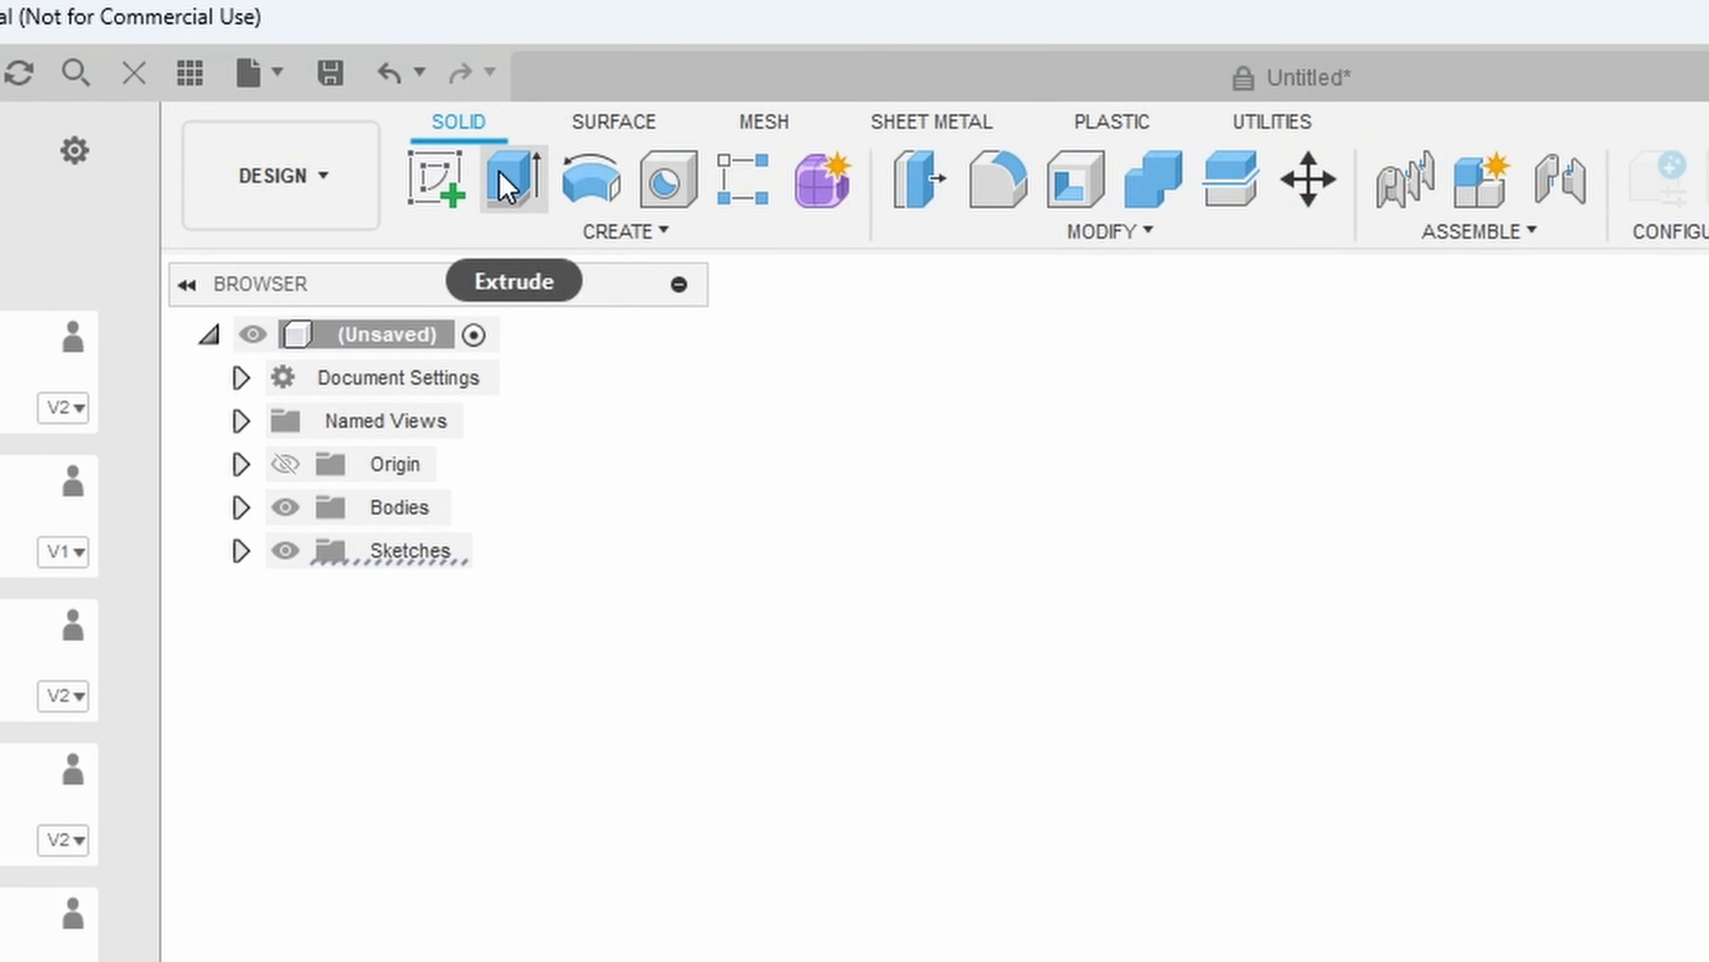
# - Extrude all the logo profiles on the plate's front face by 0.15 in, joined to the plate
pyautogui.click(504, 183)
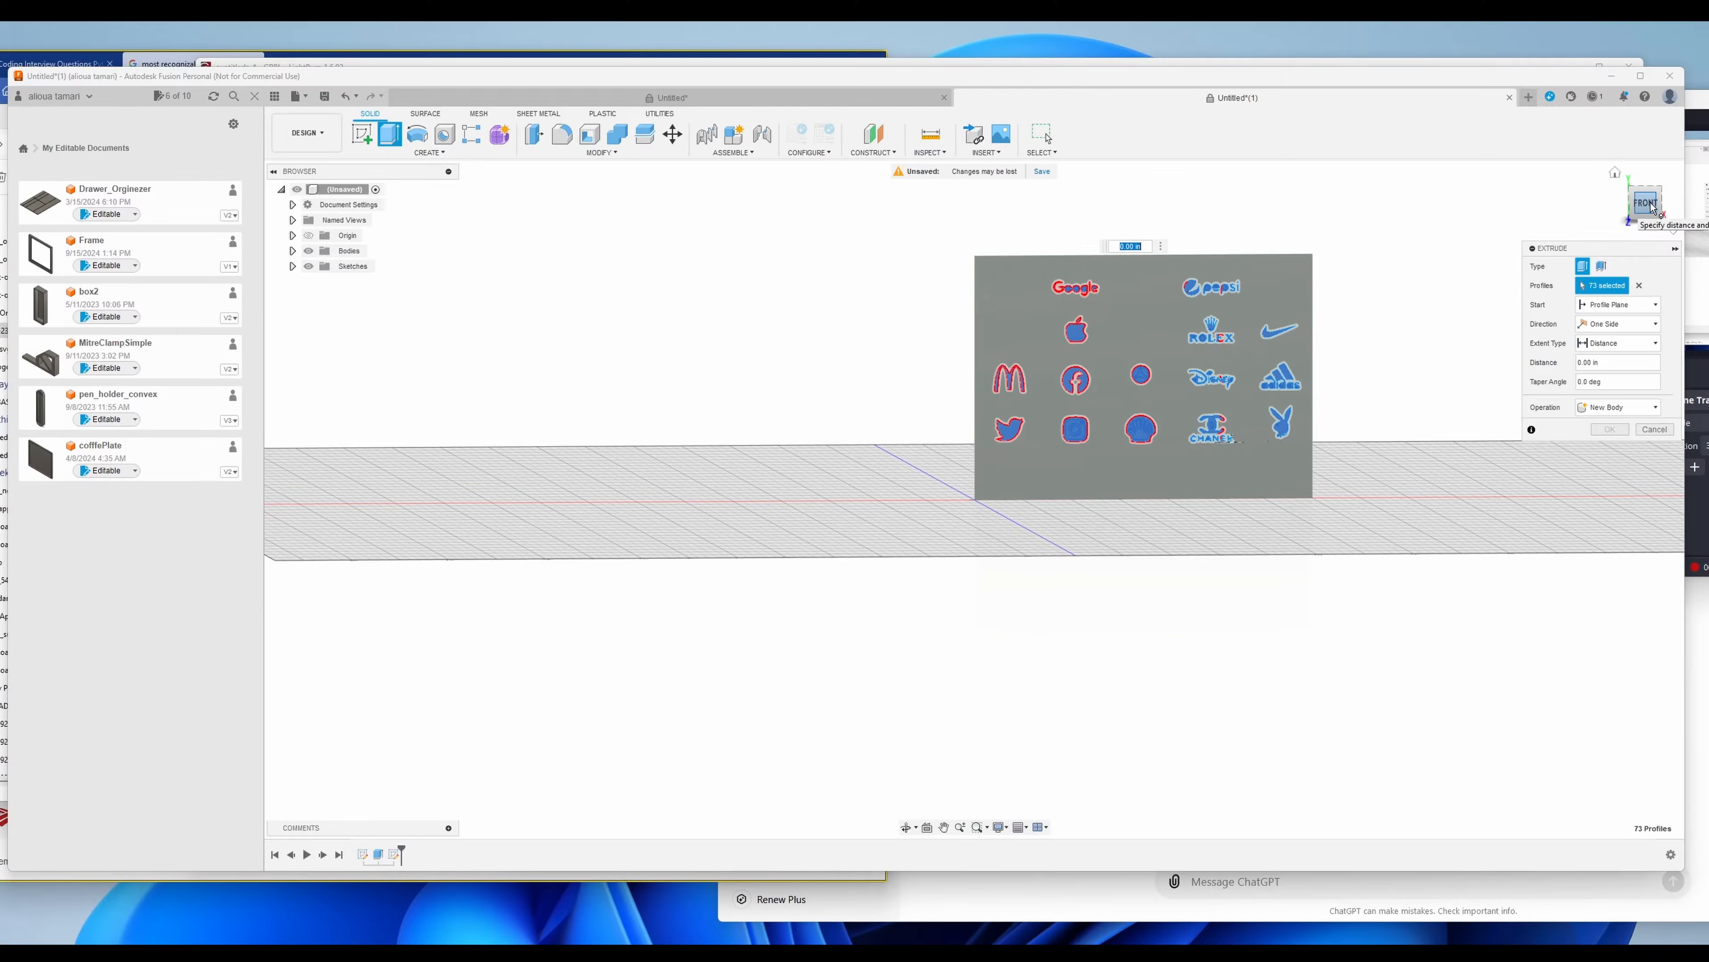
pyautogui.moveTo(1641, 195); pyautogui.dragTo(1601, 198)
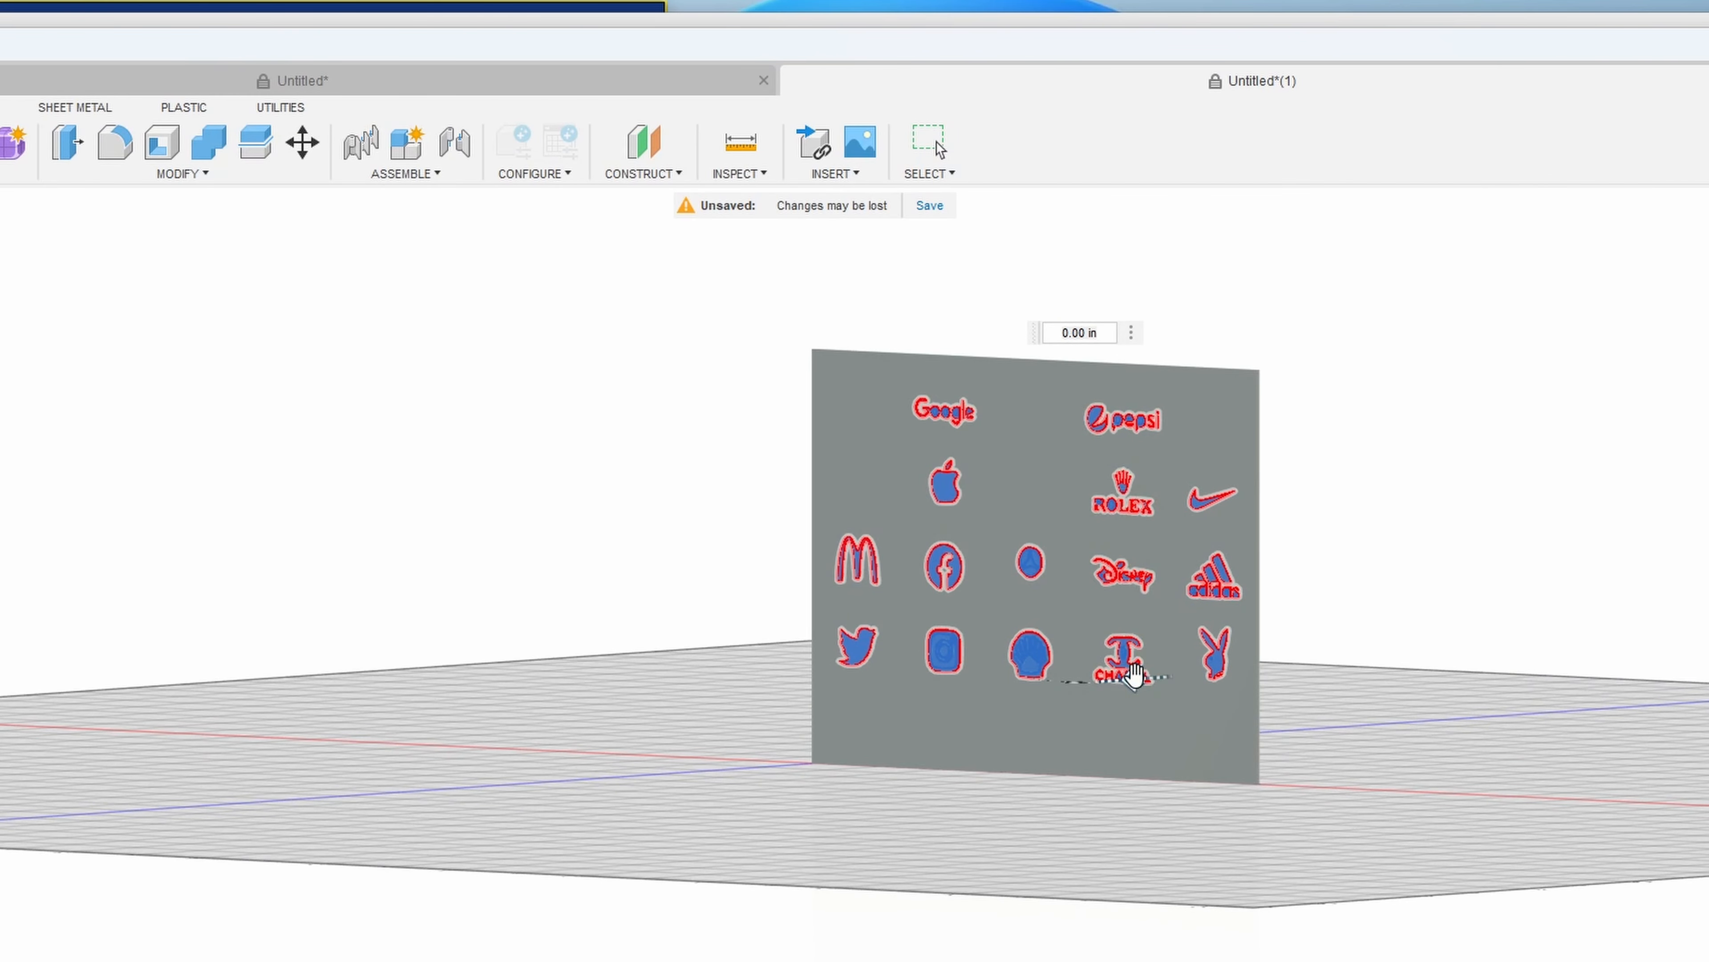
pyautogui.moveTo(1129, 672); pyautogui.dragTo(1112, 681)
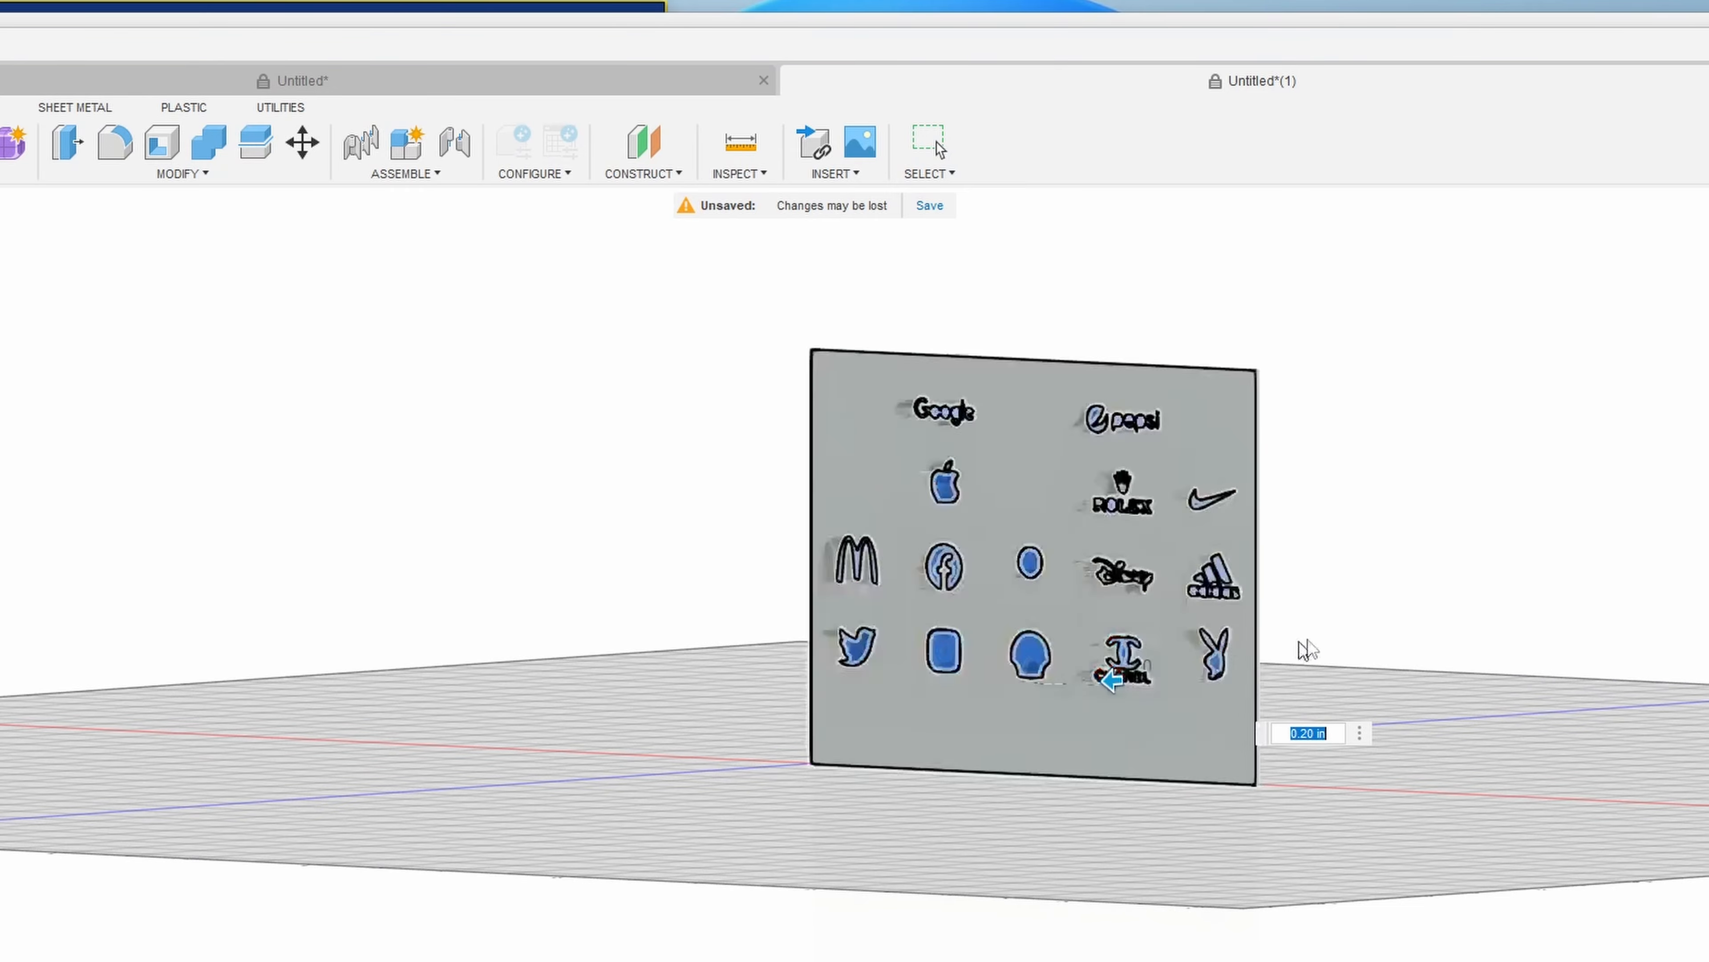
pyautogui.moveTo(1112, 682)
pyautogui.keyDown('shift'); pyautogui.mouseDown(button='middle')
pyautogui.moveTo(1235, 653)
pyautogui.moveTo(1131, 592)
pyautogui.moveTo(1172, 592)
pyautogui.moveTo(1103, 686)
pyautogui.mouseUp(button='middle'); pyautogui.keyUp('shift')
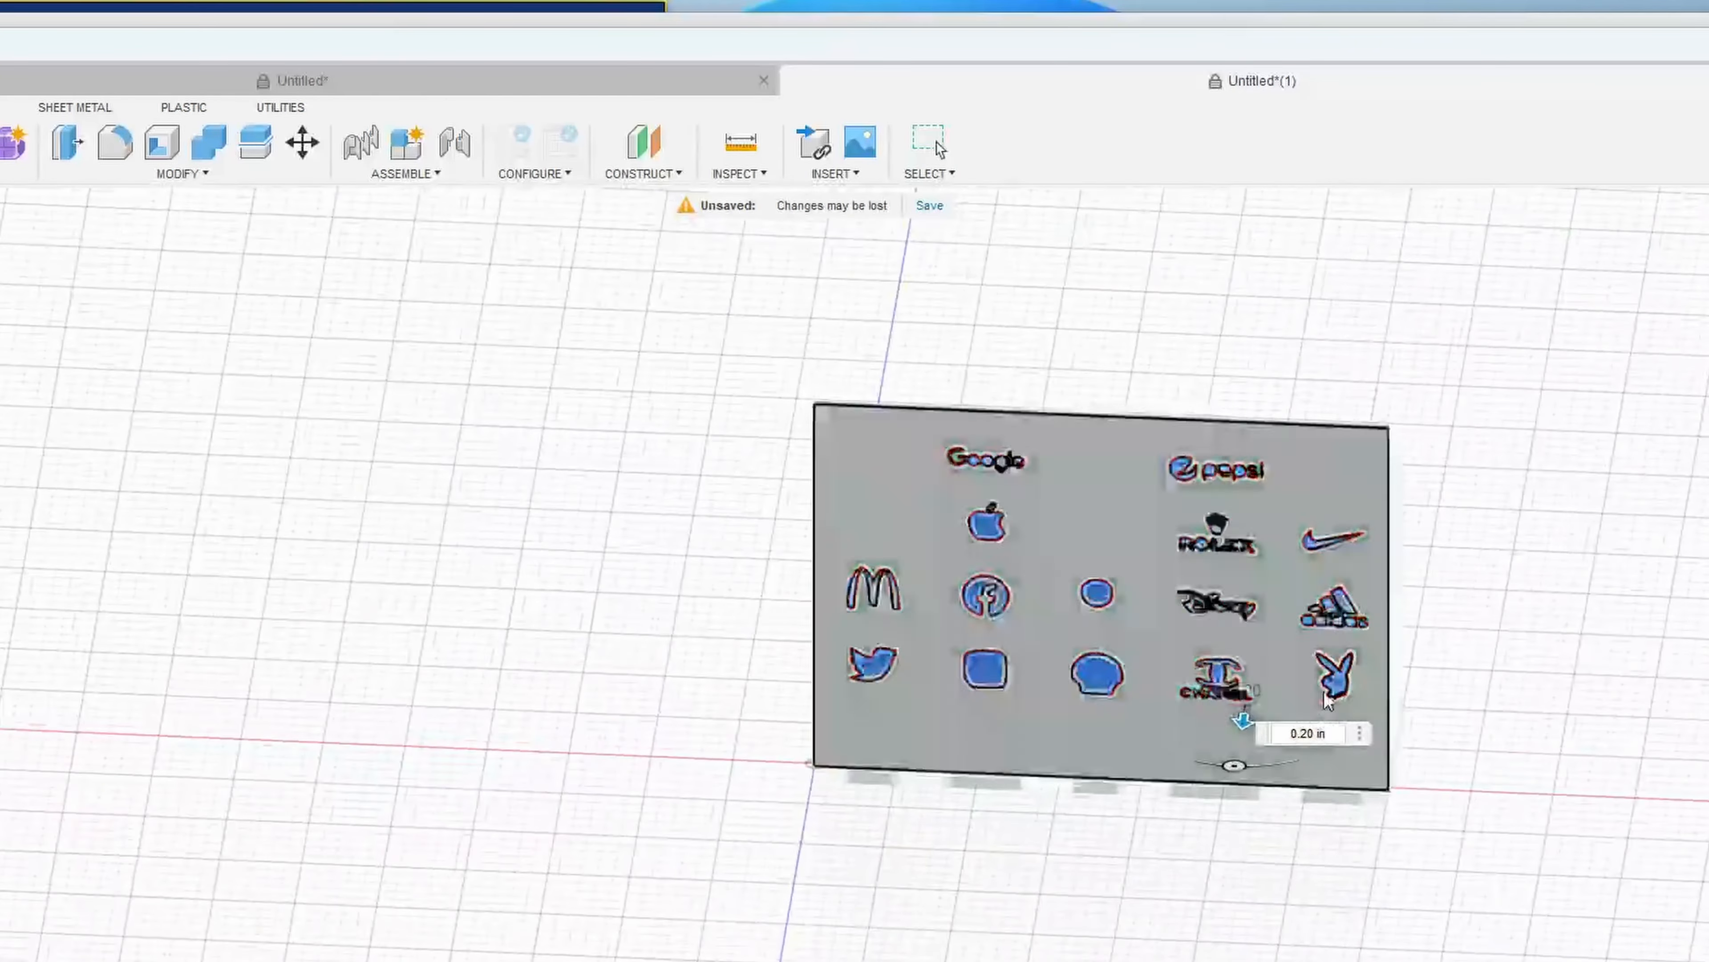
pyautogui.click(1301, 734)
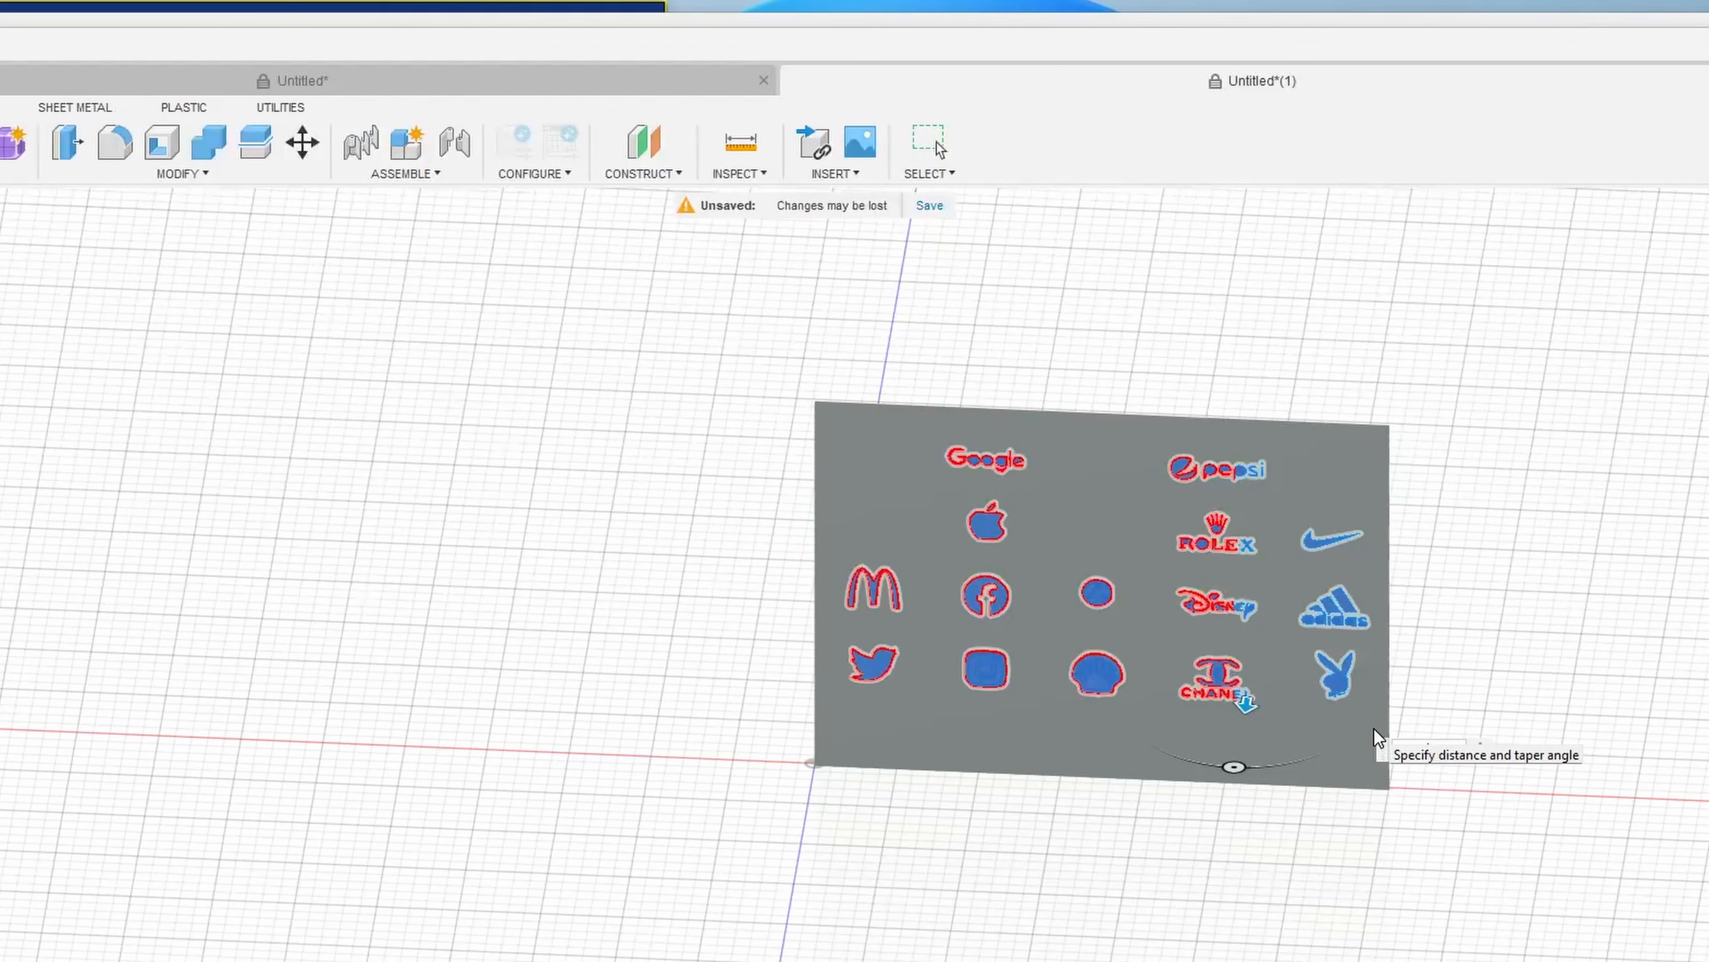
pyautogui.write('15')
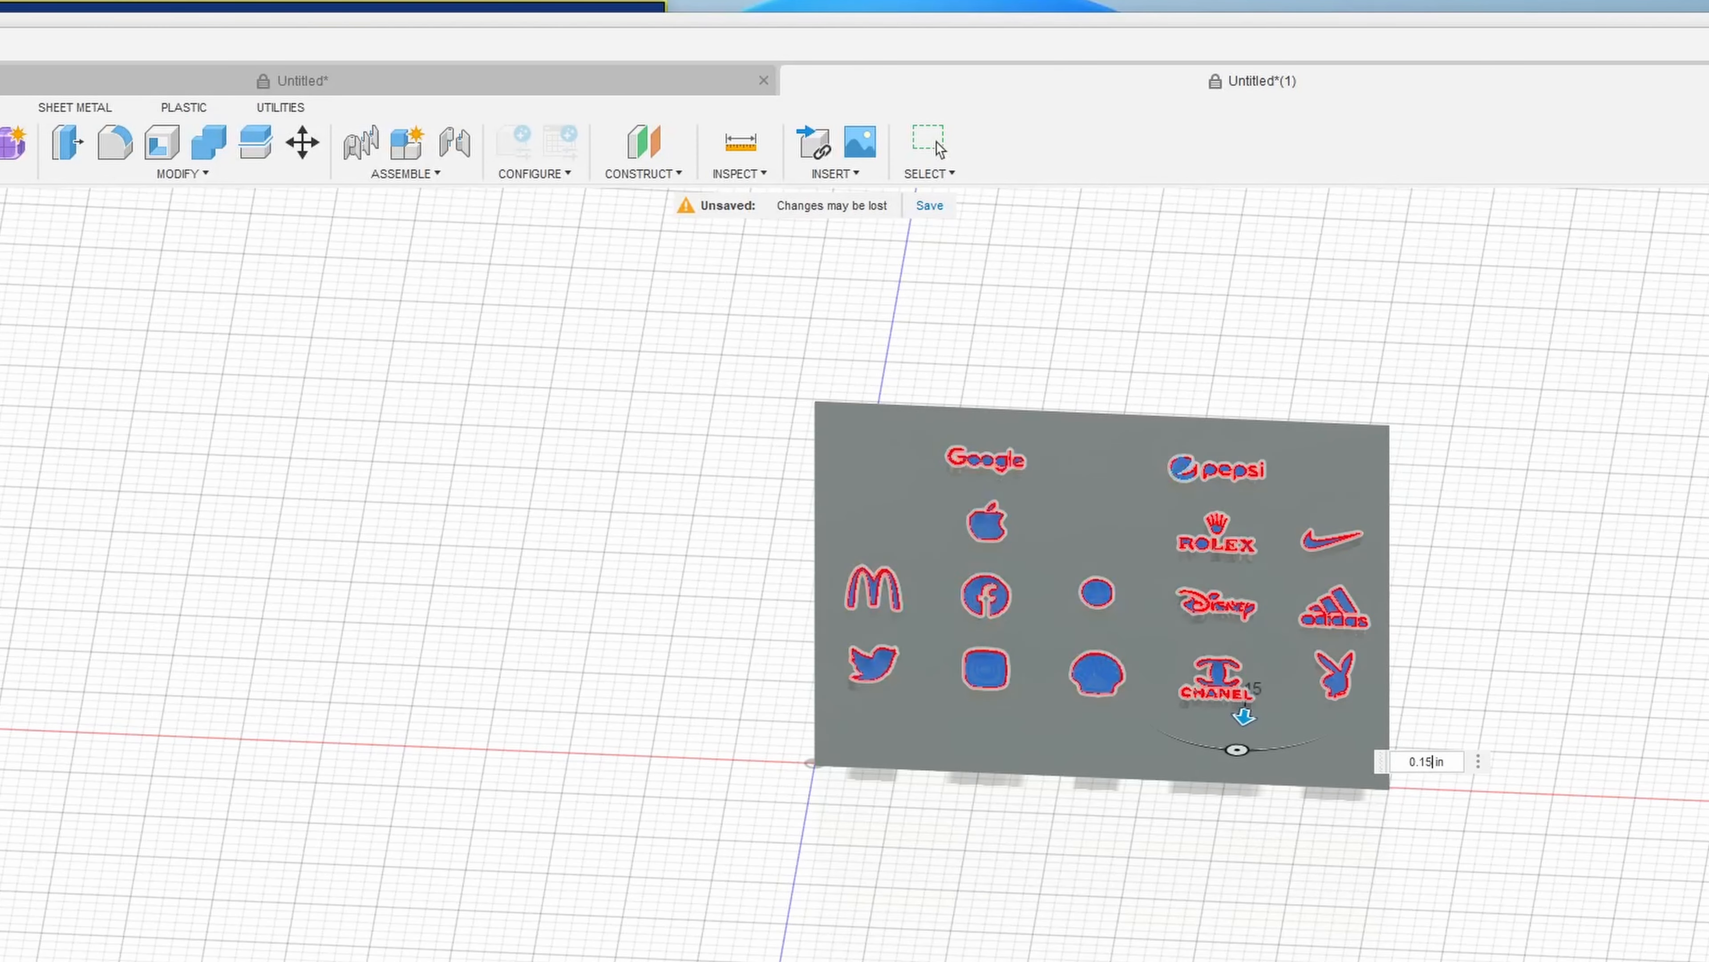
pyautogui.press('Return')
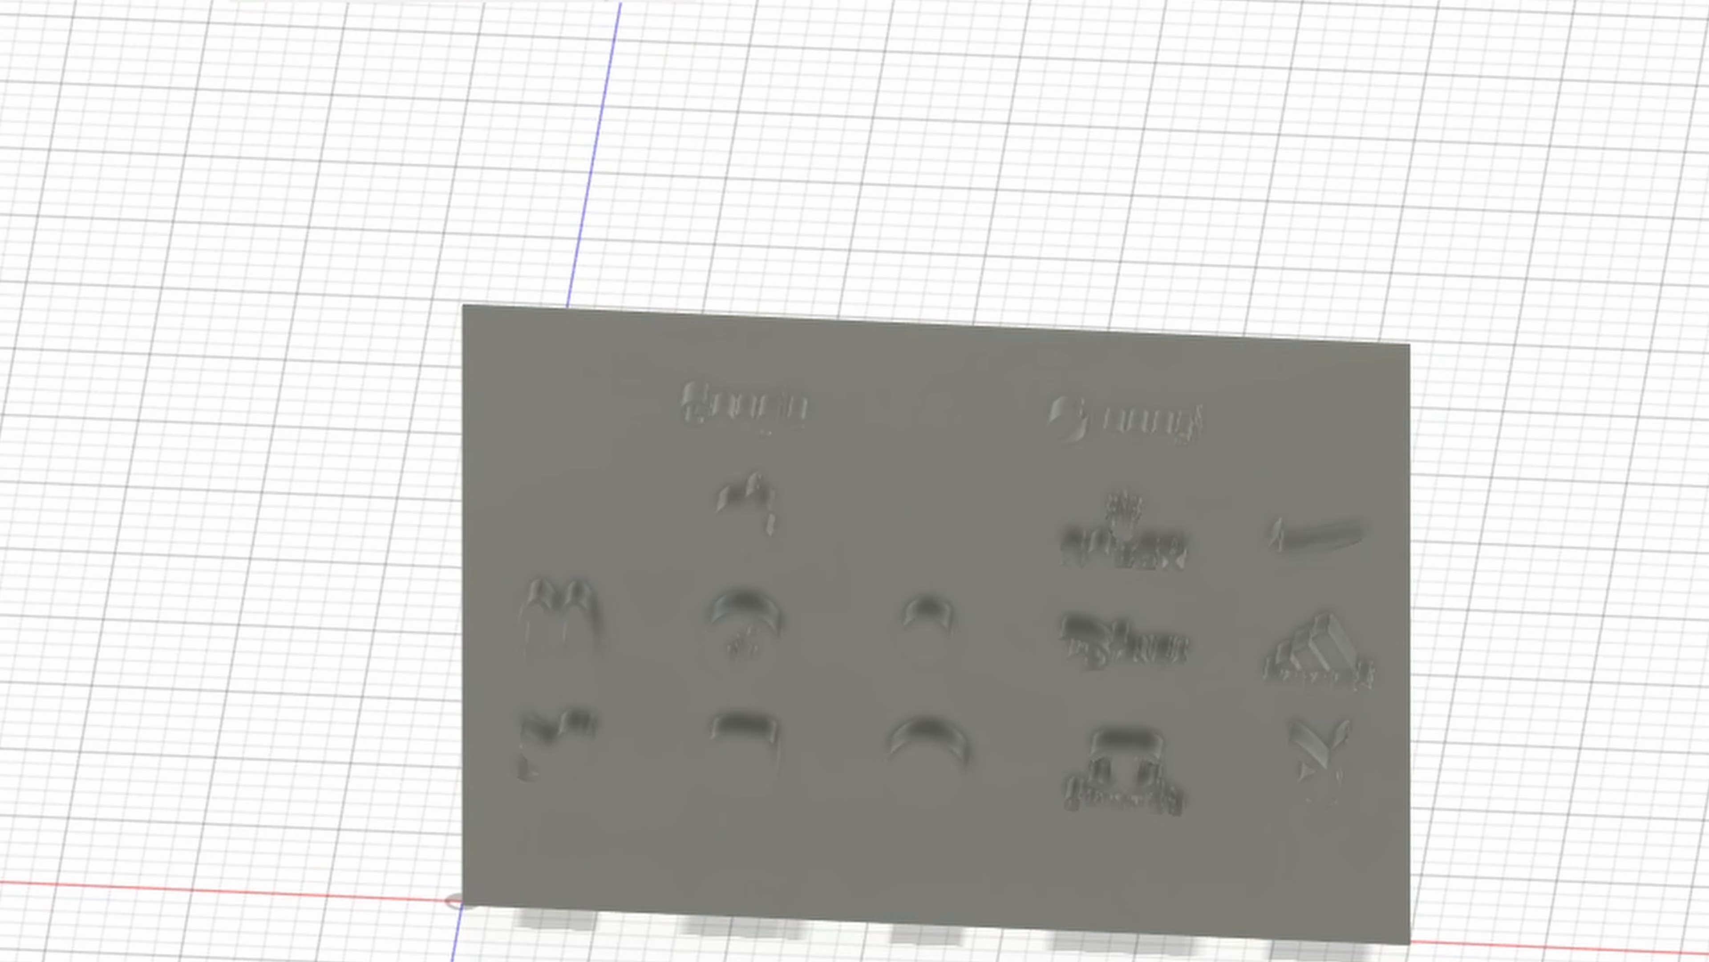
pyautogui.moveTo(855, 481)
pyautogui.keyDown('shift'); pyautogui.mouseDown(button='middle')
pyautogui.moveTo(956, 377)
pyautogui.moveTo(686, 323)
pyautogui.moveTo(1003, 337)
pyautogui.moveTo(895, 384)
pyautogui.moveTo(807, 360)
pyautogui.moveTo(828, 401)
pyautogui.mouseUp(button='middle'); pyautogui.keyUp('shift')
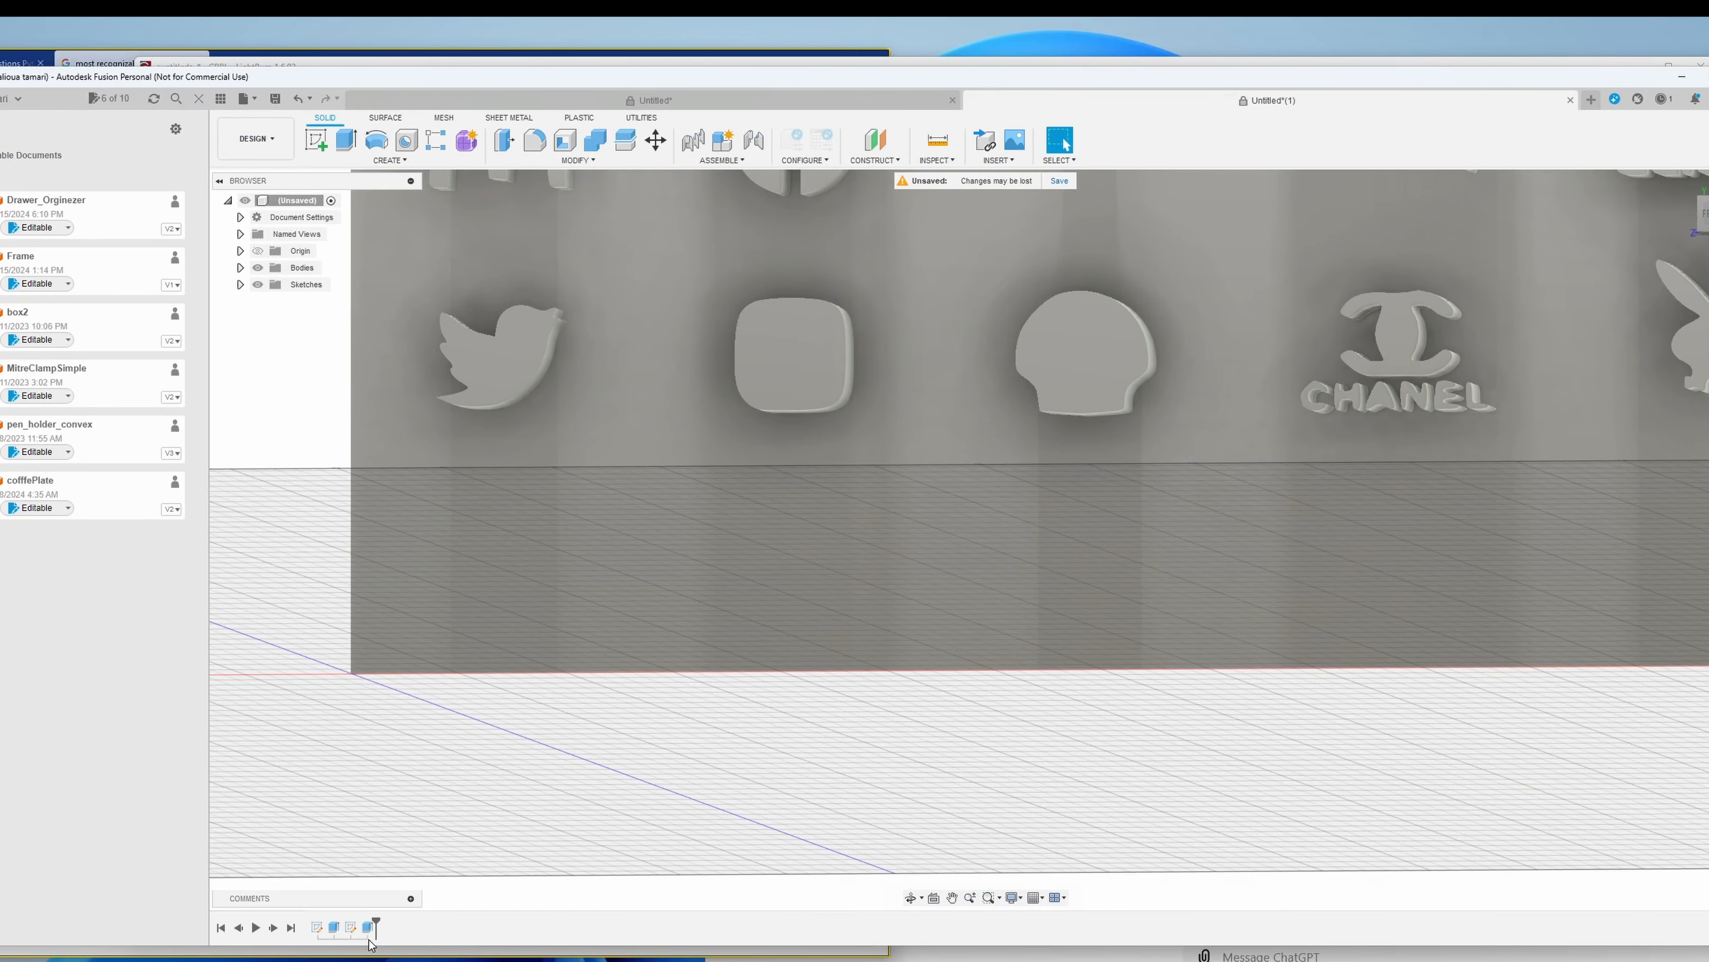
# - Edit the logo extrusion and remove the three inner areas of the Mercedes emblem from its profiles
pyautogui.click(369, 929)
pyautogui.scroll(-2, 986, 535)
pyautogui.scroll(-2, 987, 538)
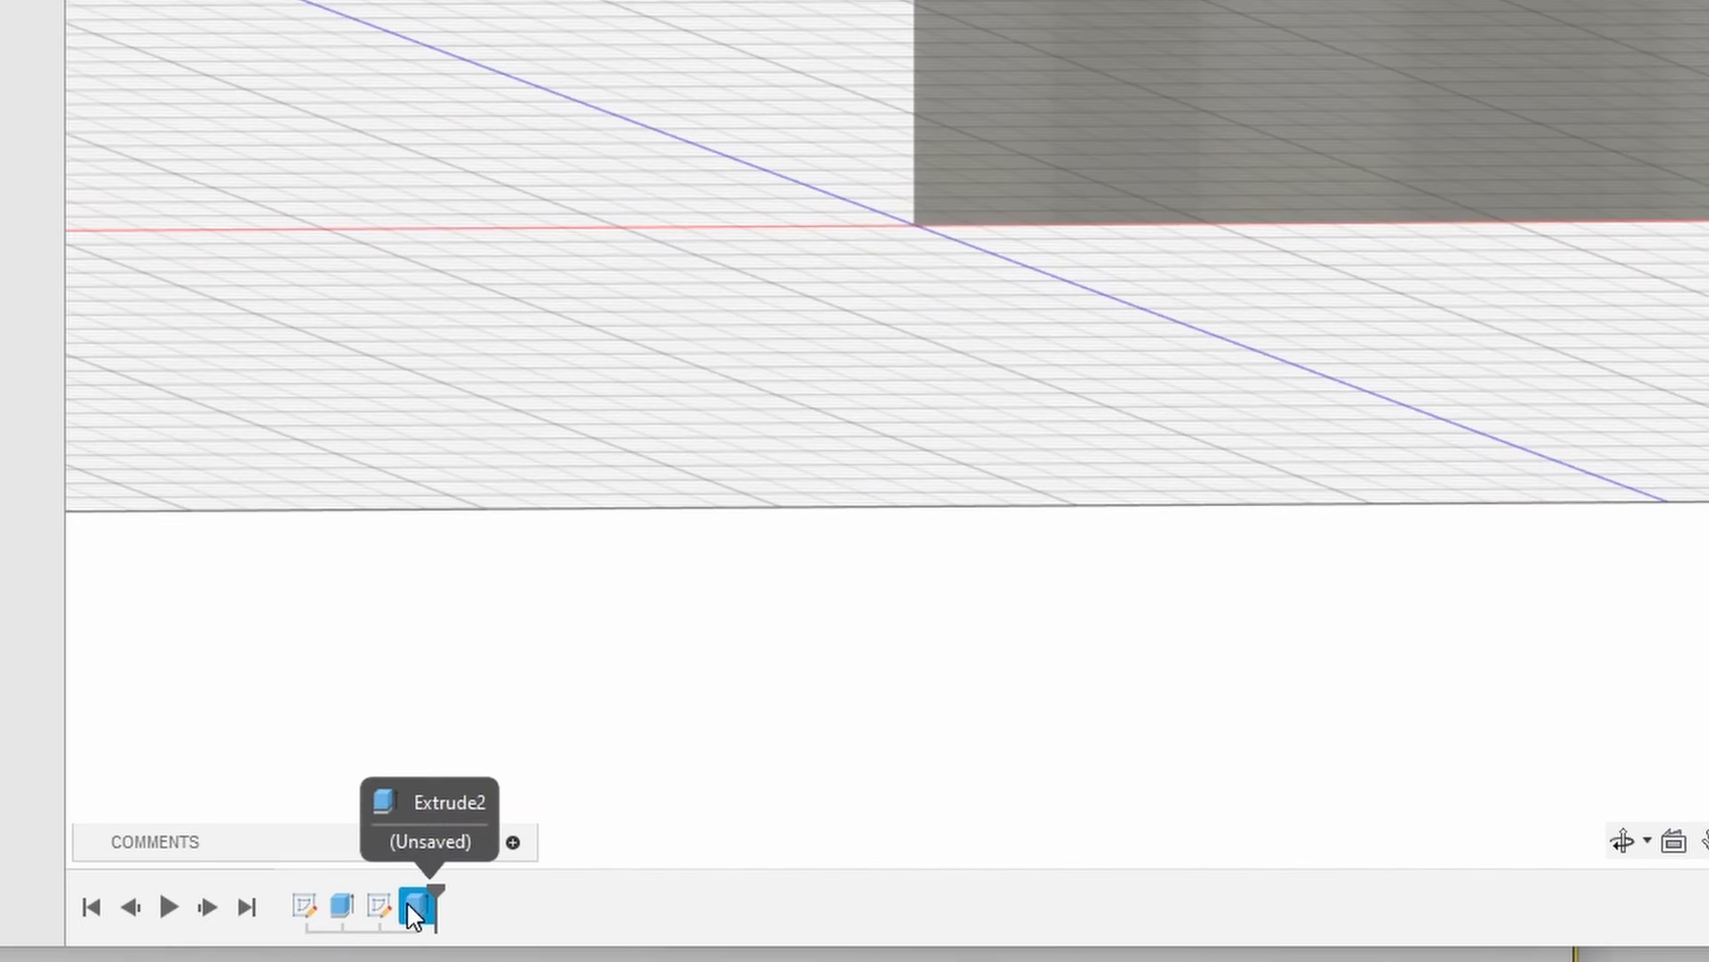
pyautogui.rightClick(368, 929)
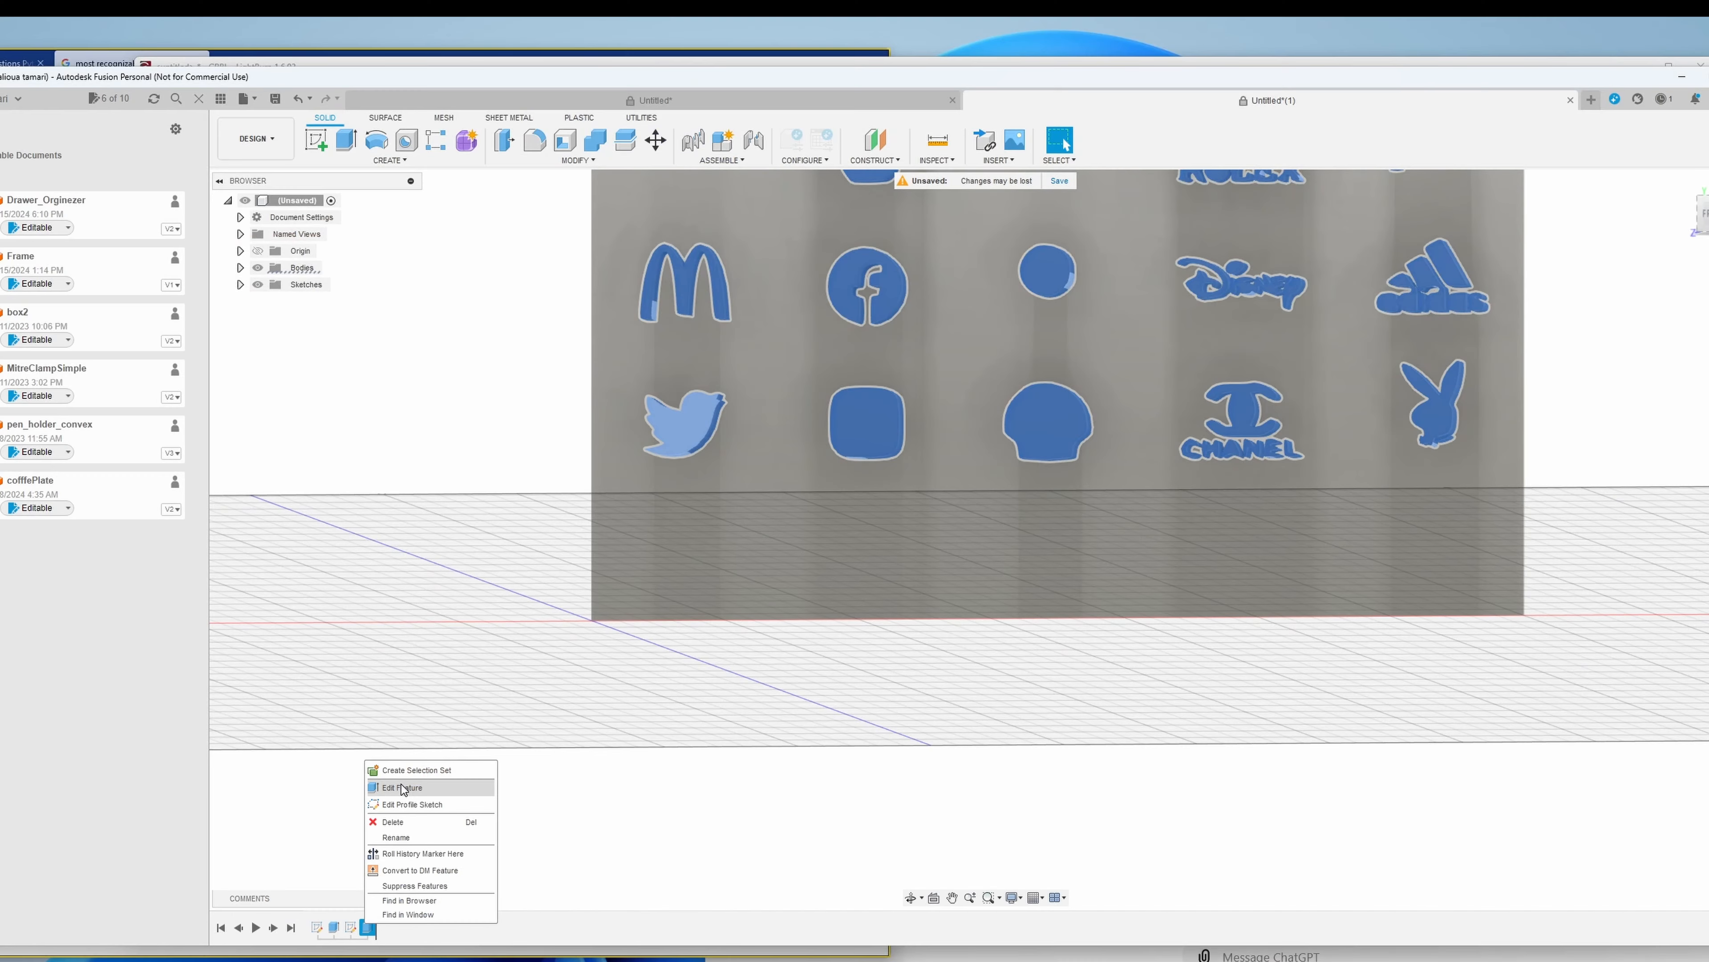
pyautogui.click(478, 636)
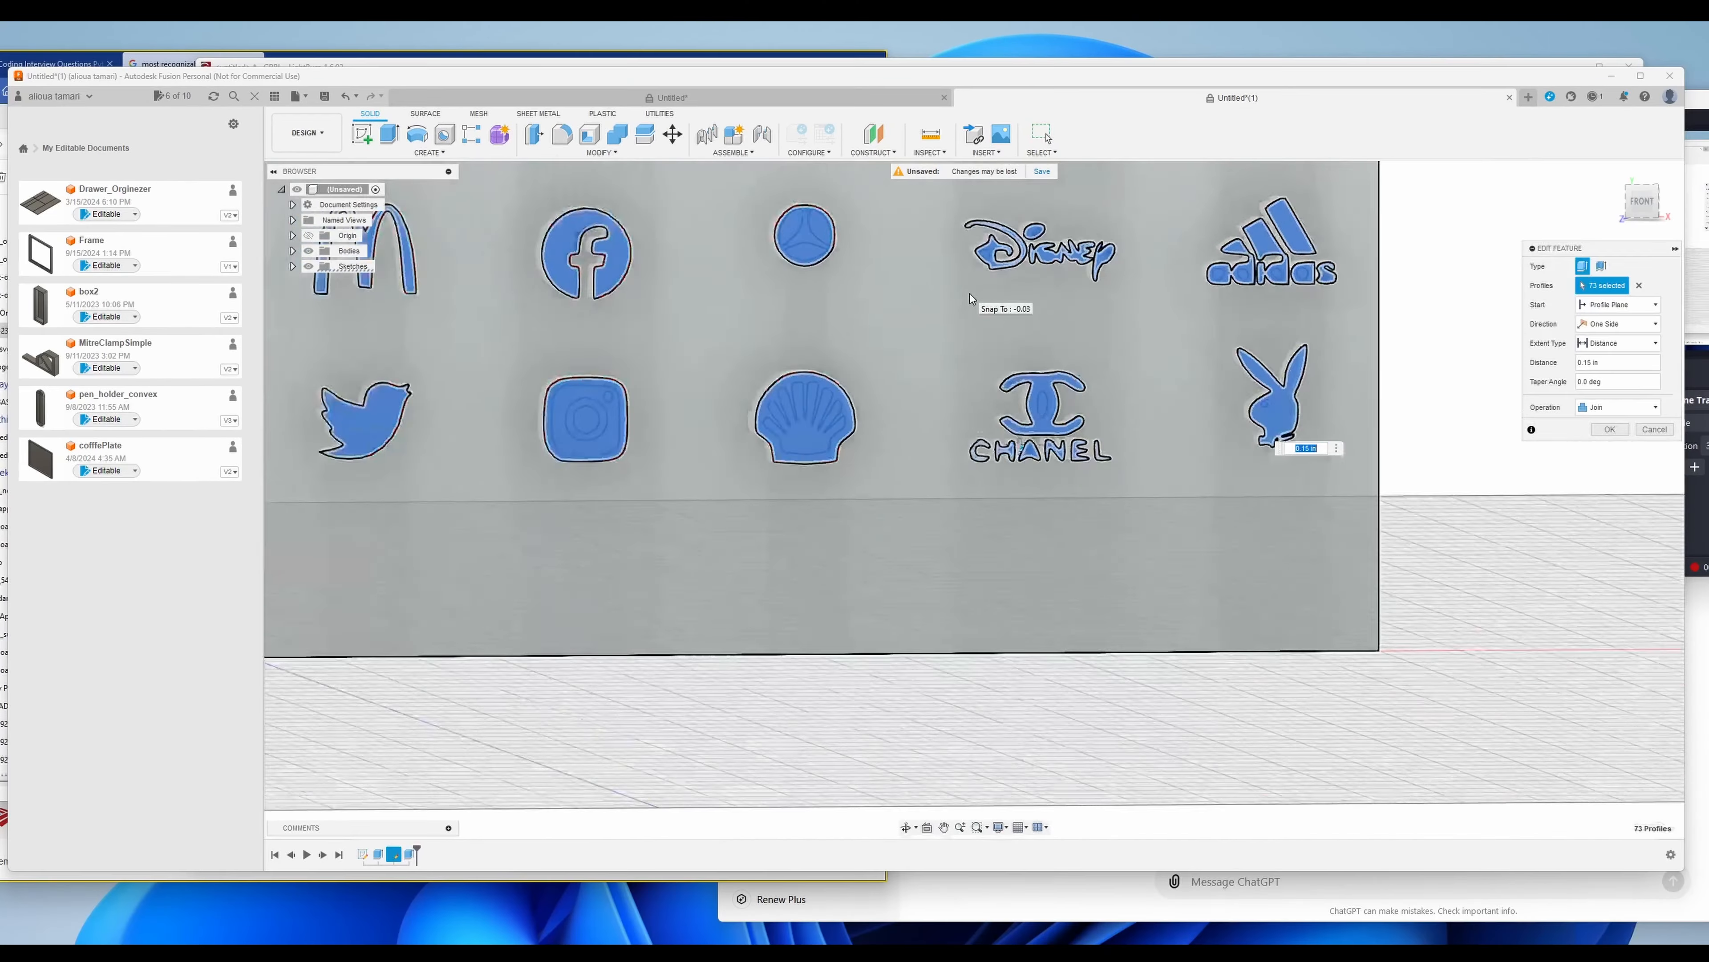
pyautogui.scroll(-7, 971, 293)
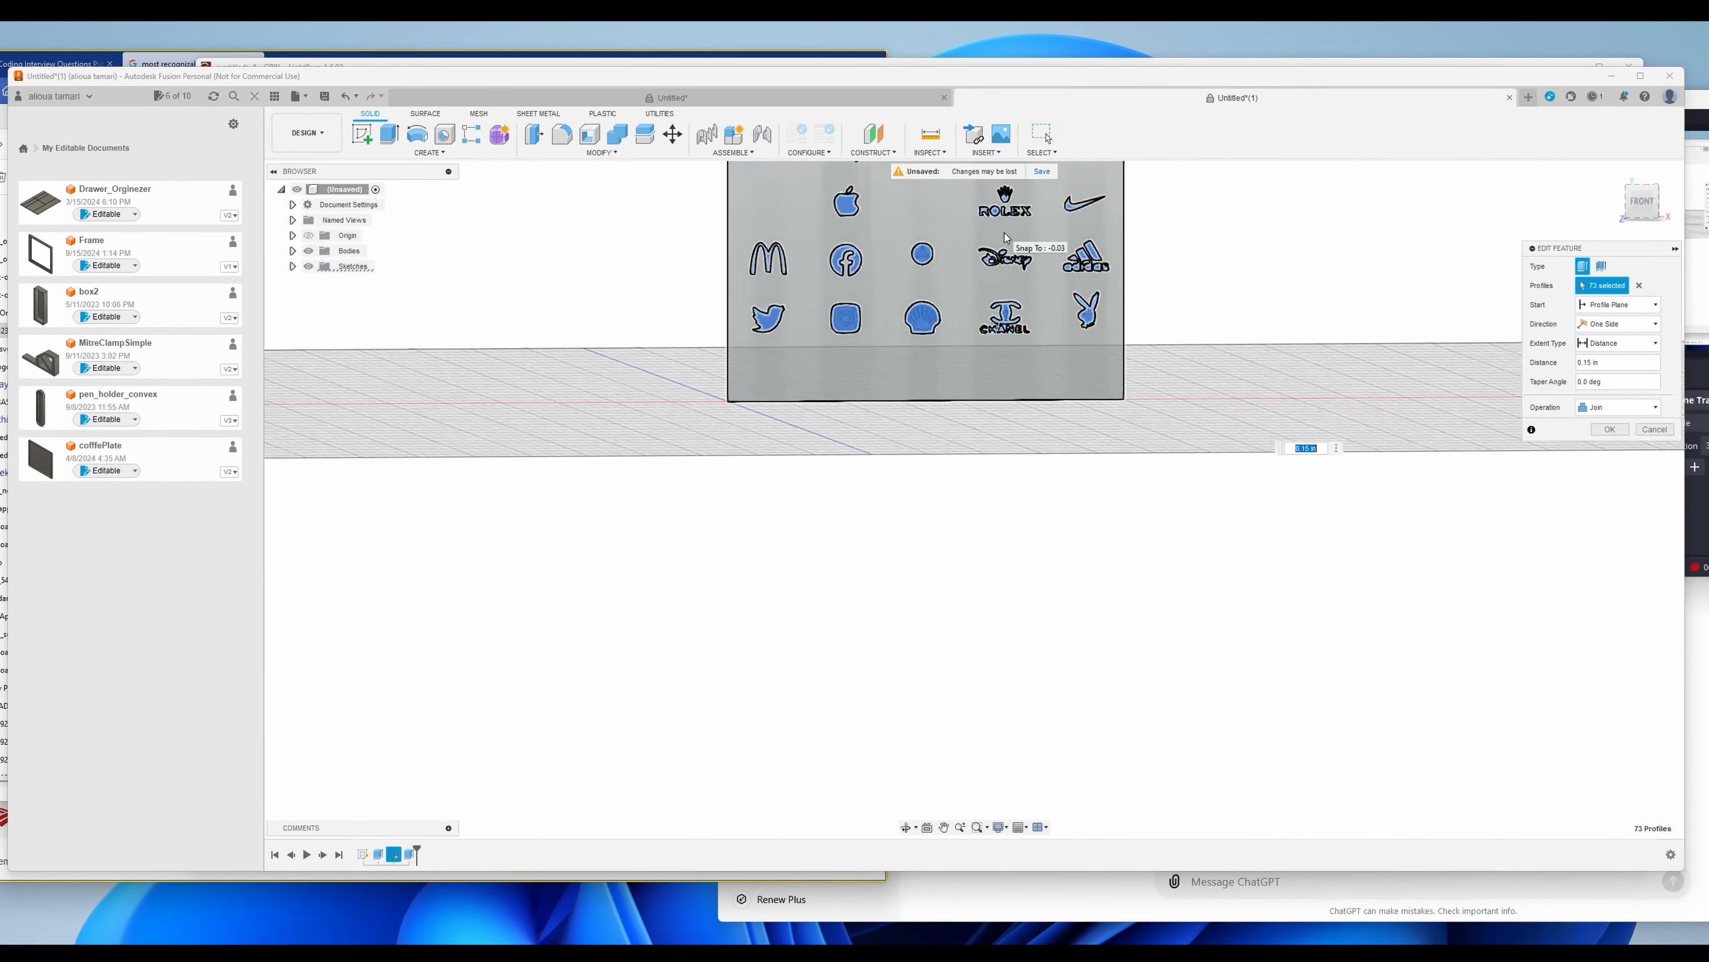
pyautogui.scroll(-3, 974, 160)
pyautogui.moveTo(808, 329); pyautogui.dragTo(998, 490, button='middle')
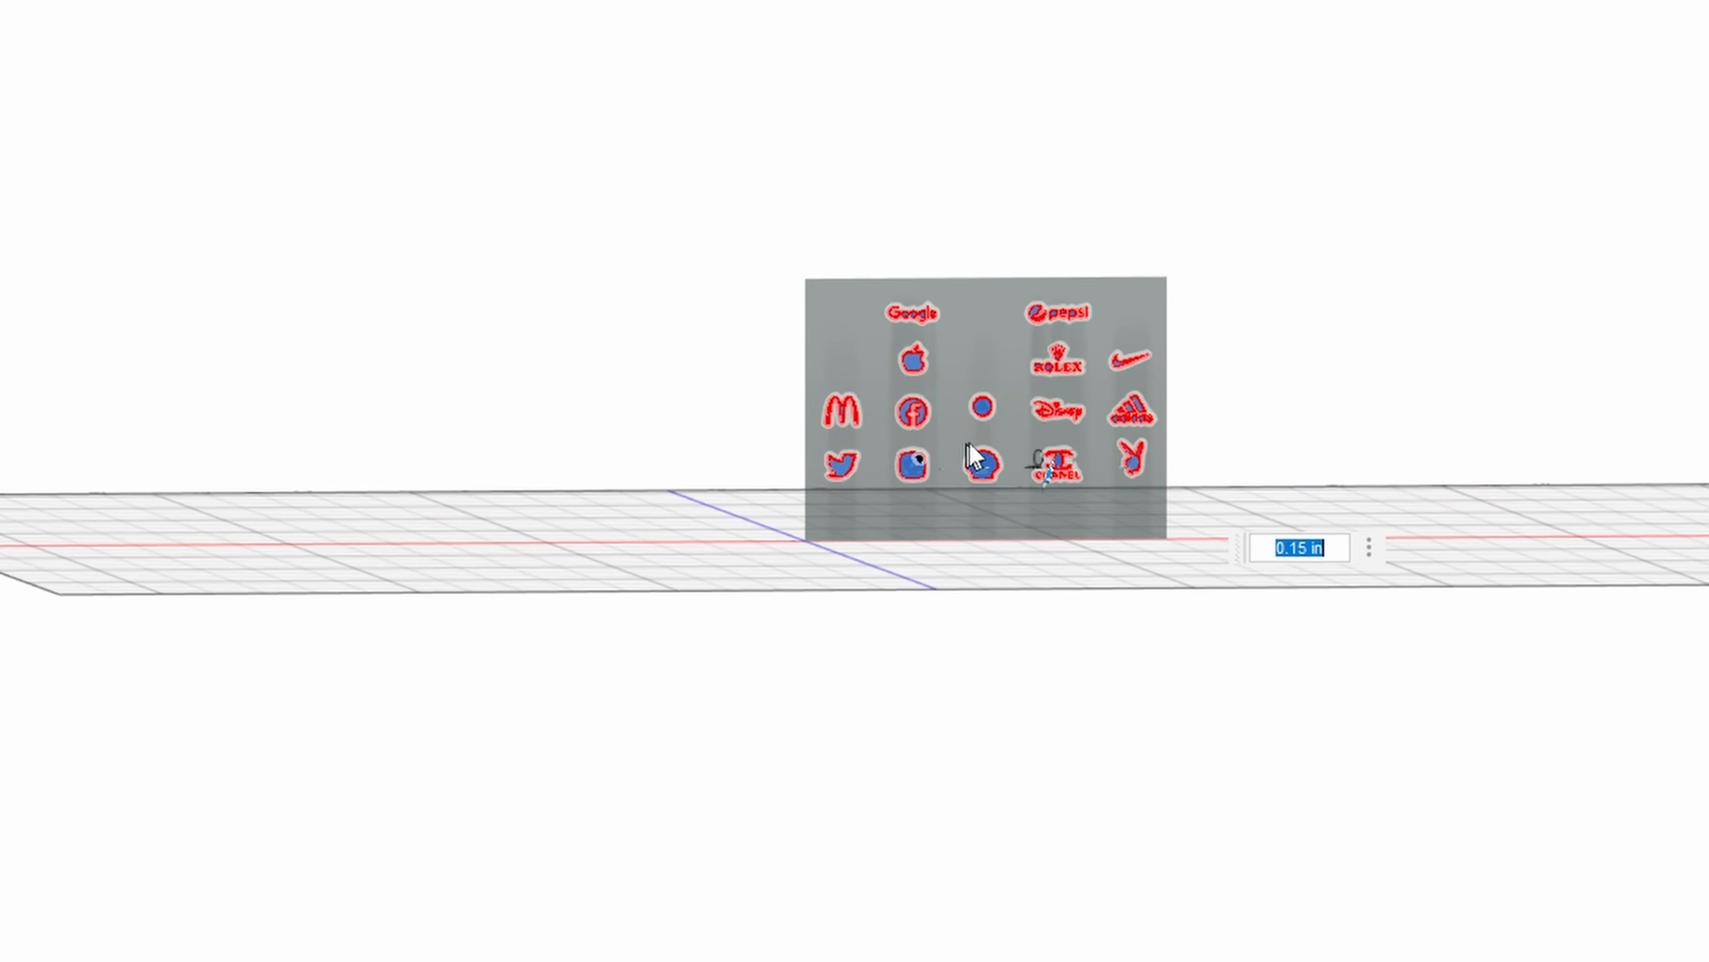
pyautogui.scroll(3, 1117, 400)
pyautogui.scroll(6, 965, 362)
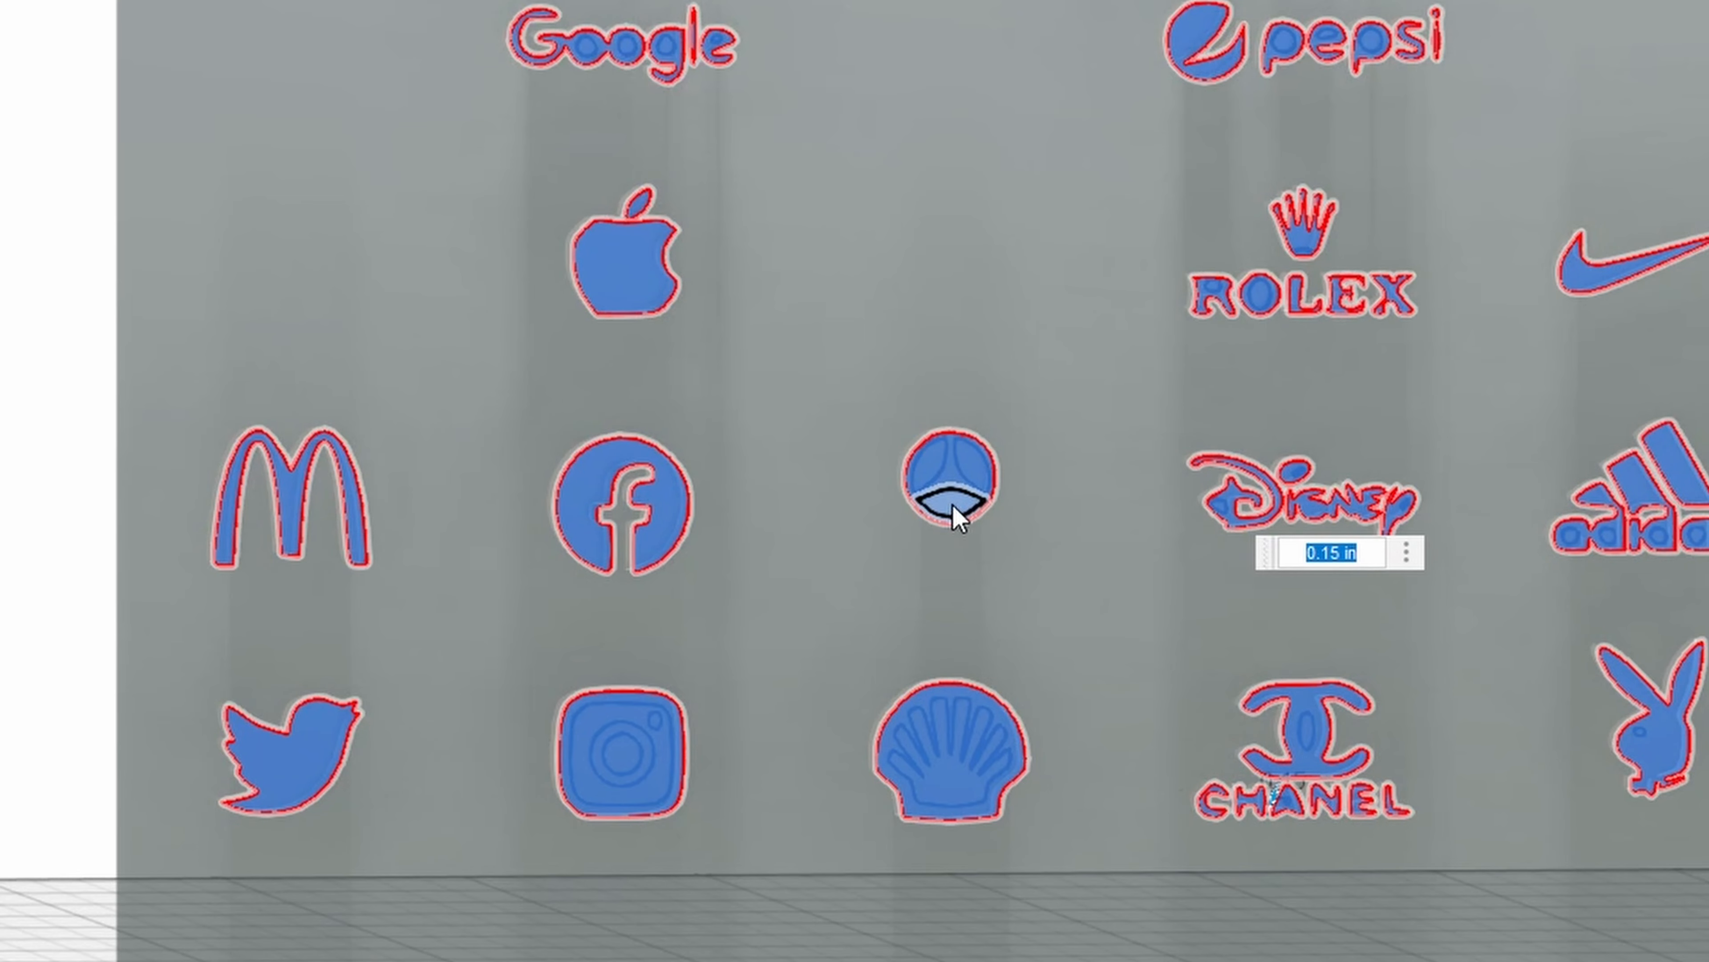
pyautogui.click(952, 503)
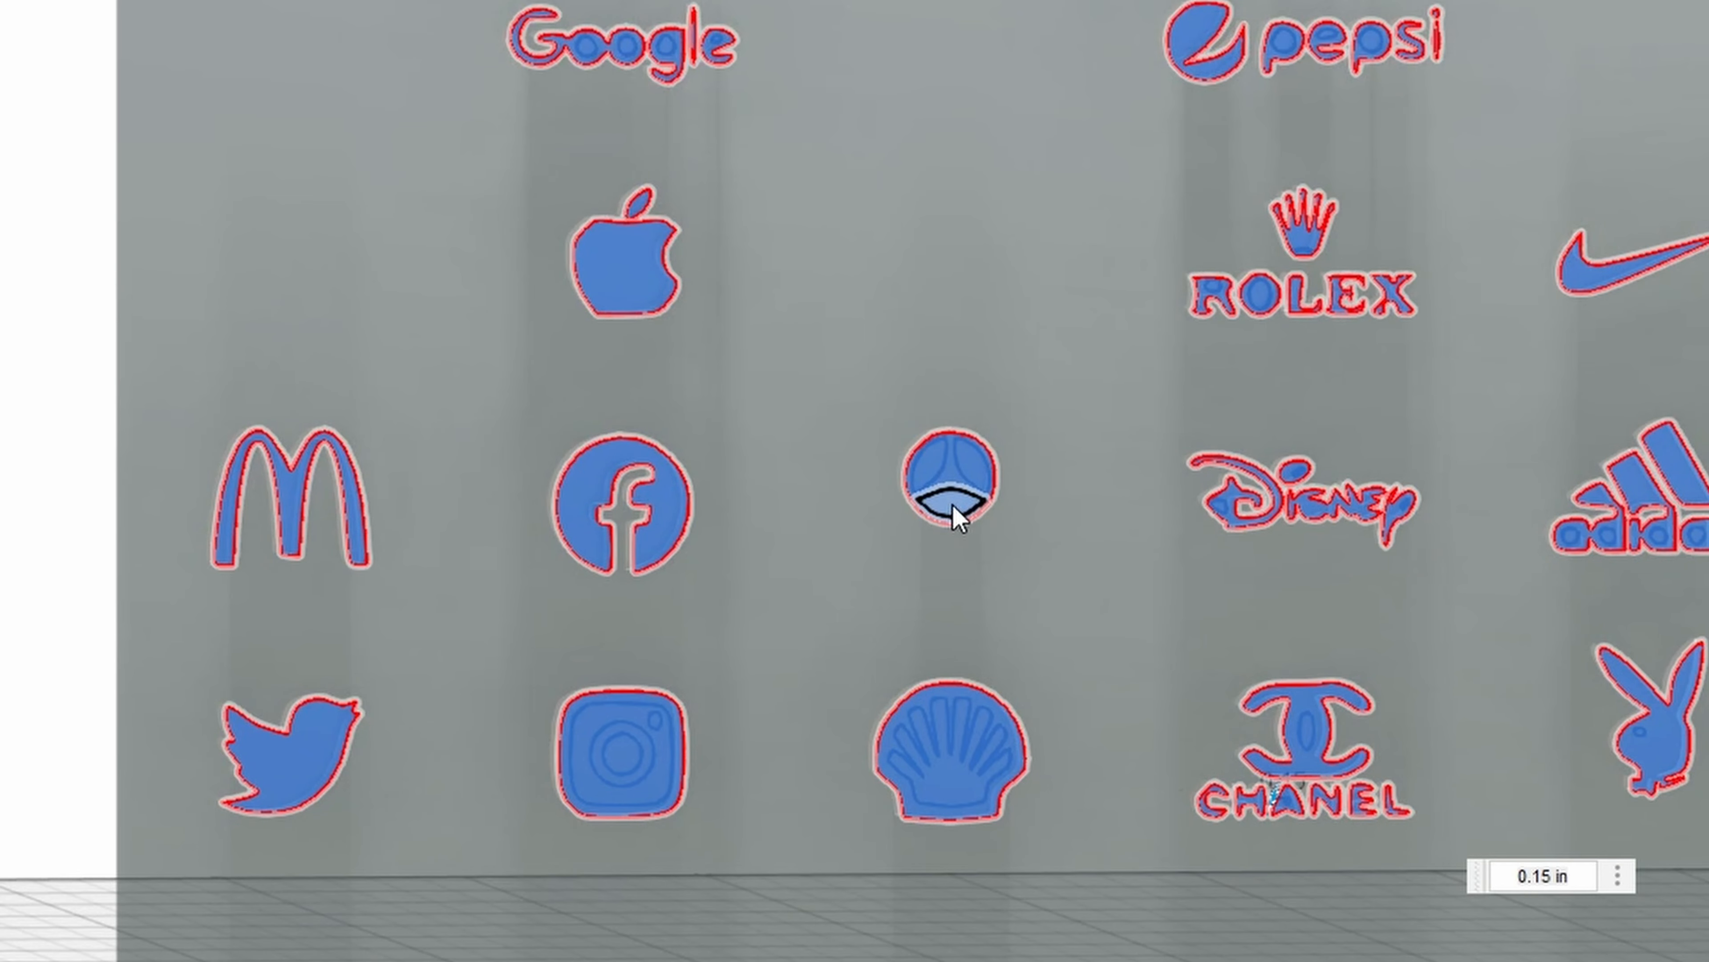
pyautogui.click(975, 465)
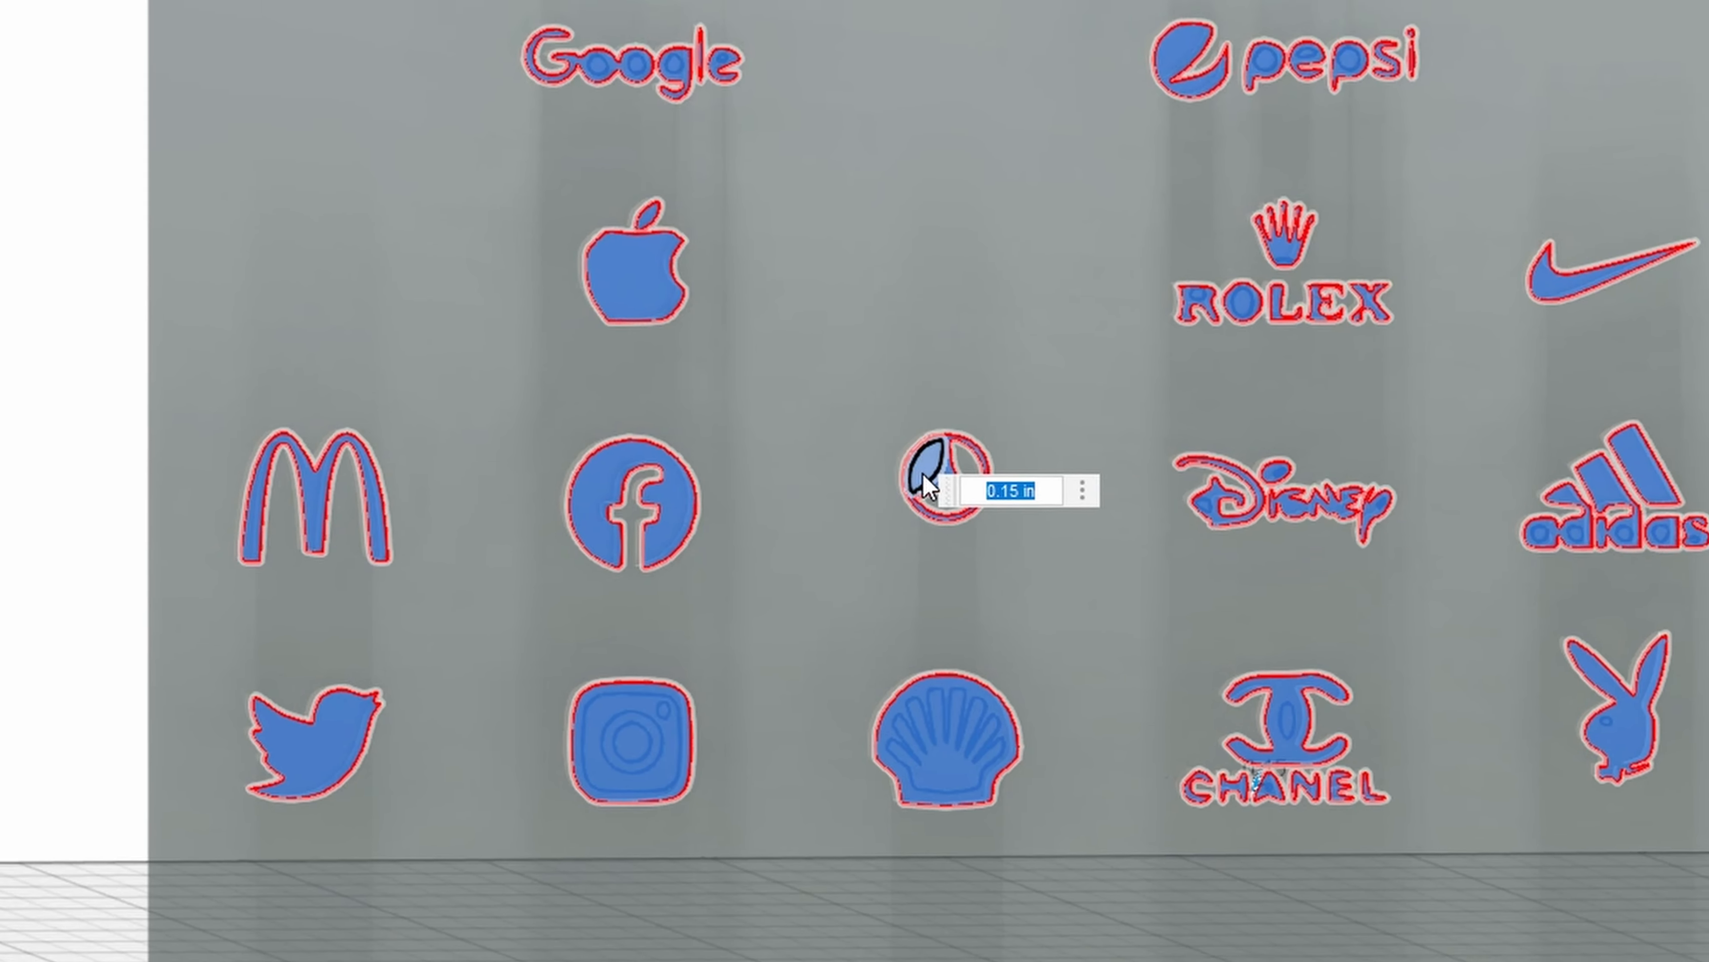
pyautogui.click(923, 474)
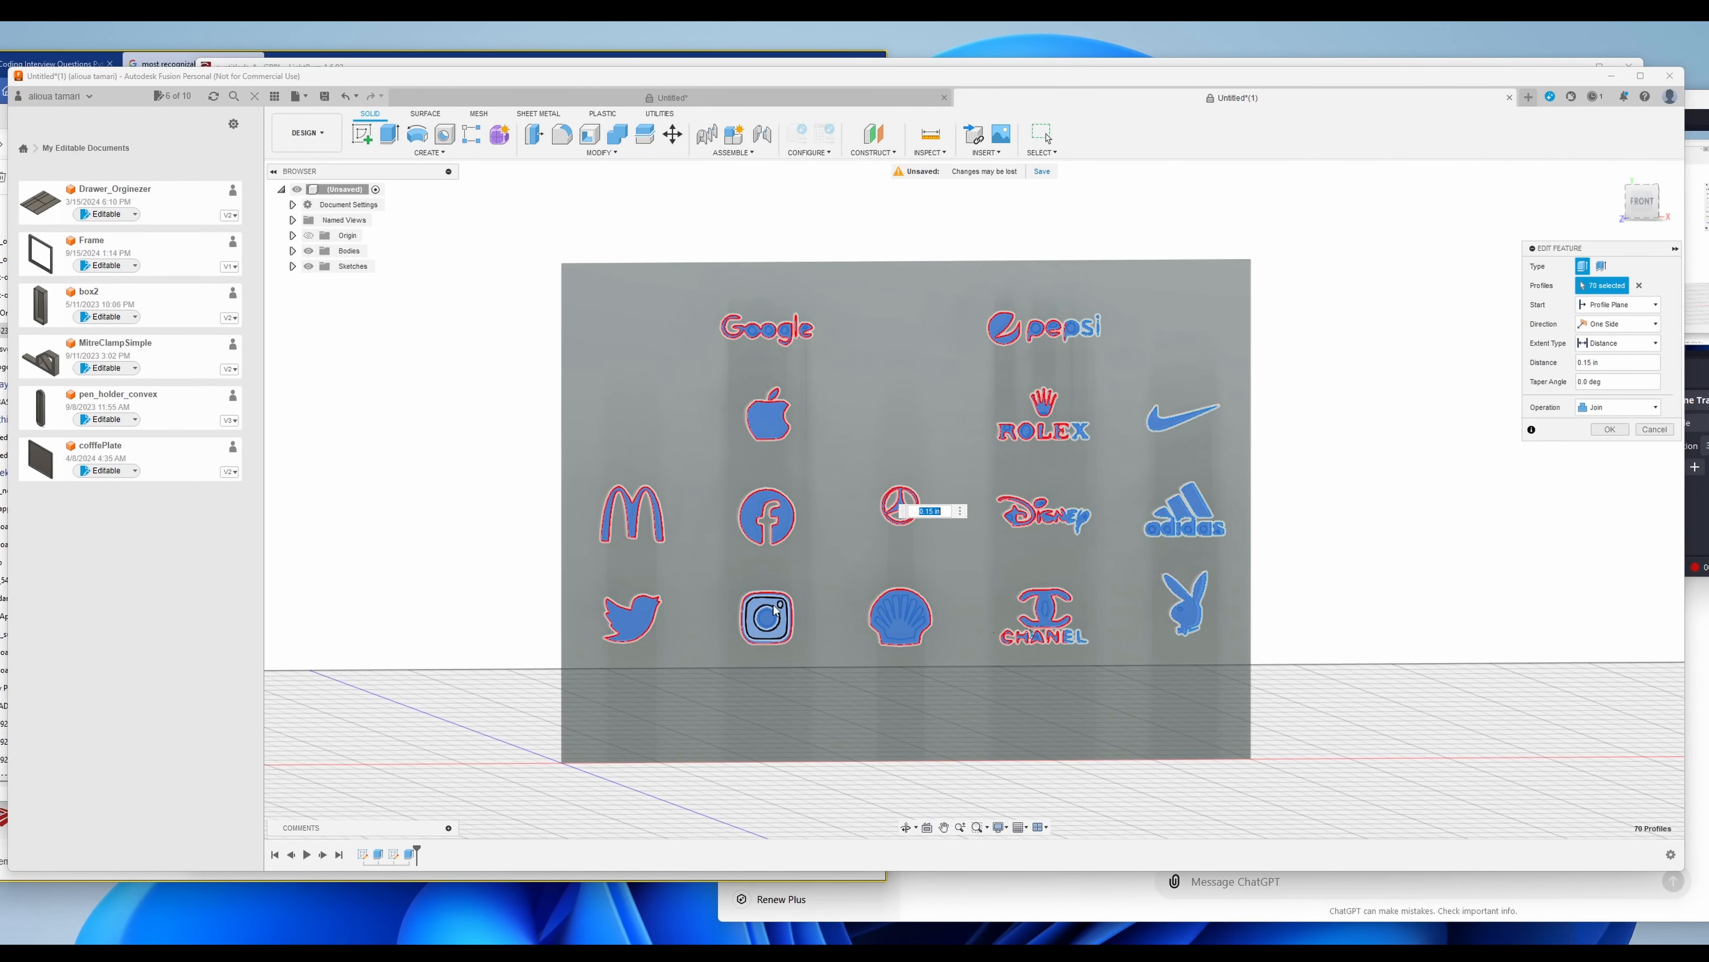
# - Remove the Shell logo's outer border, the Chanel emblem's central oval and the enclosed areas of the Disney lettering from the extrusion profiles
pyautogui.scroll(8, 905, 629)
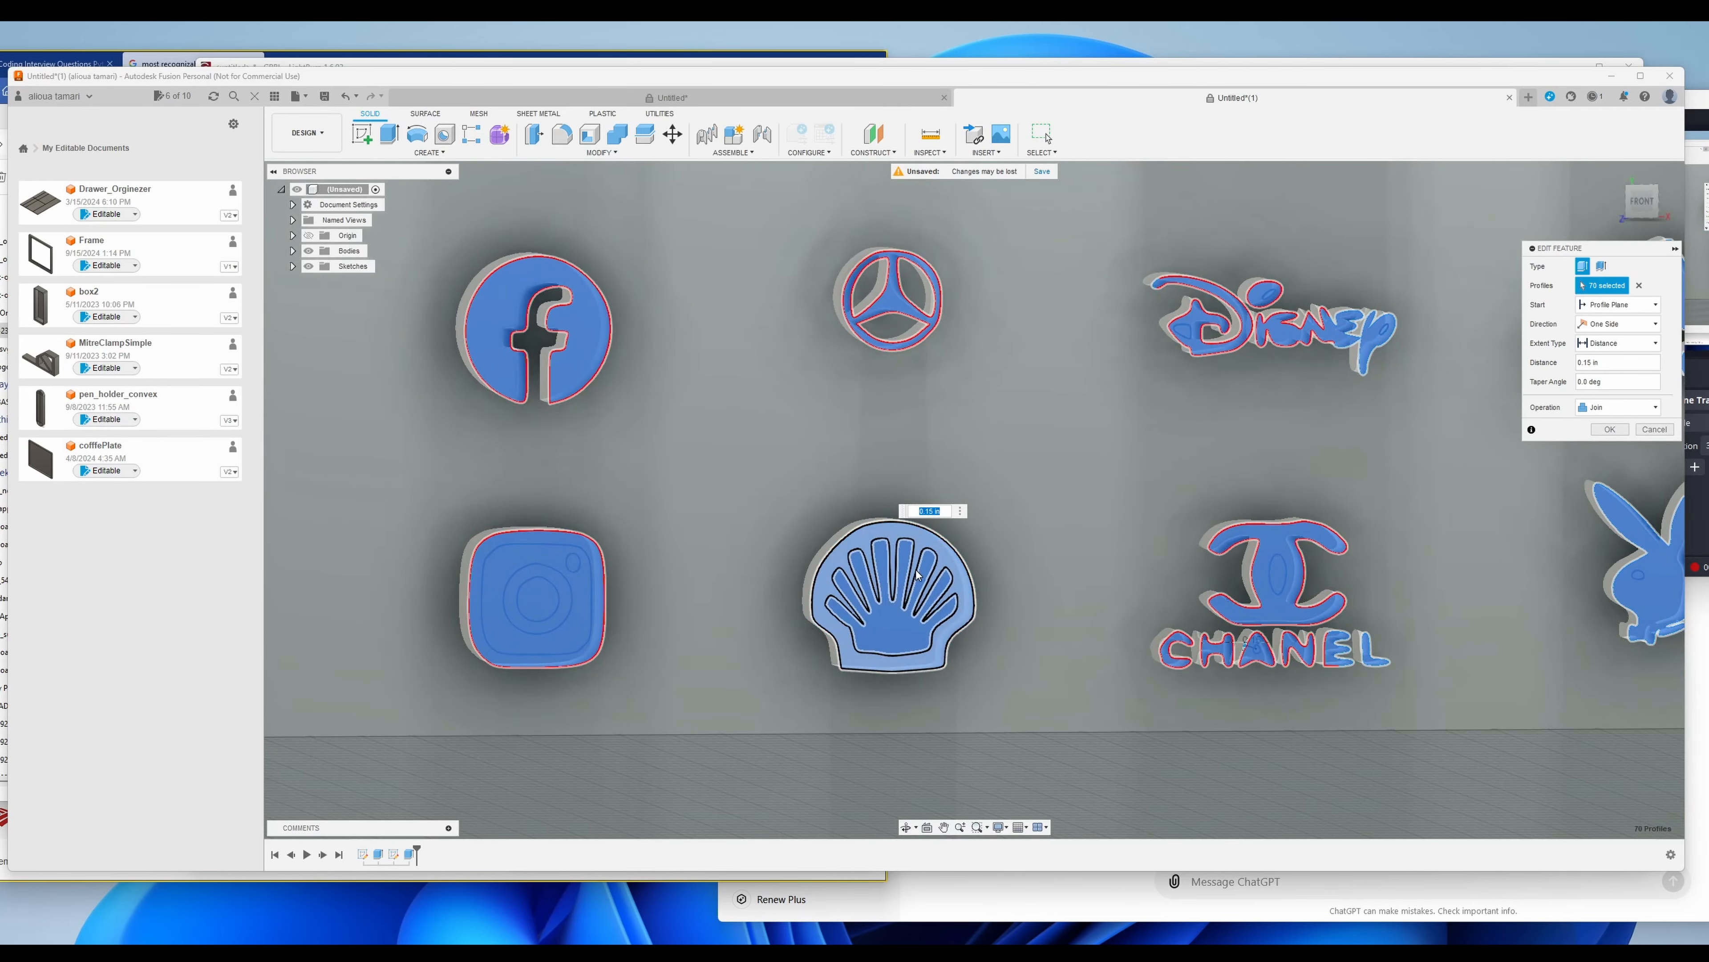
pyautogui.click(919, 547)
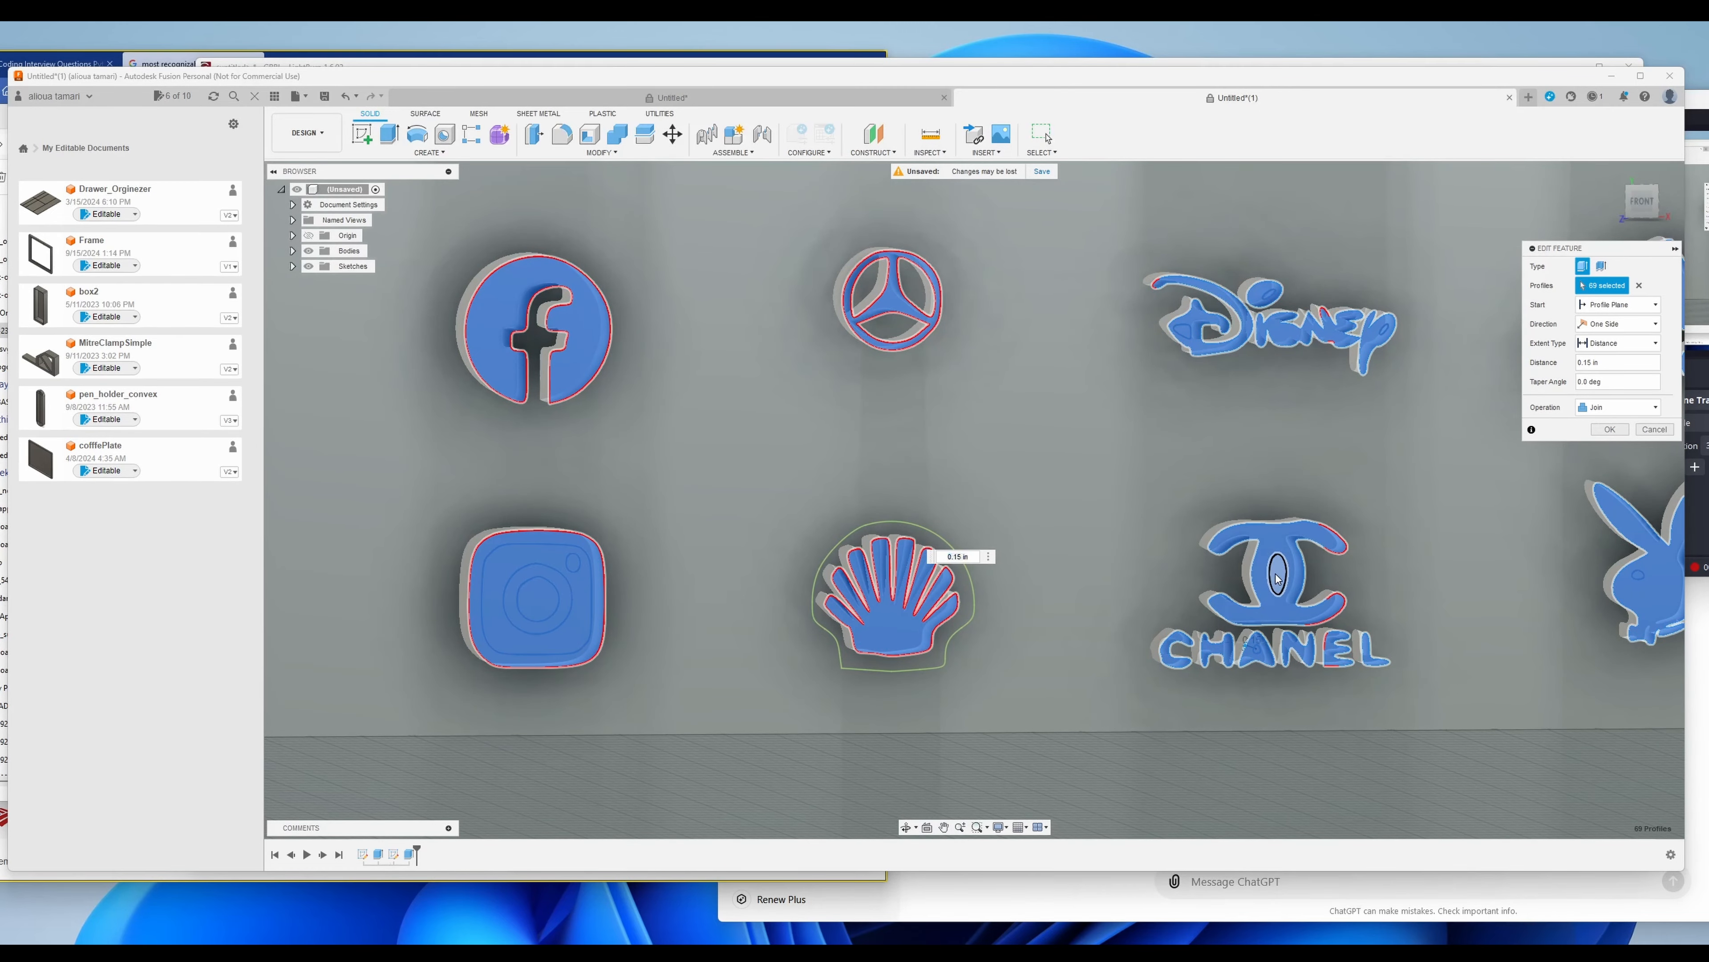
pyautogui.click(1278, 578)
pyautogui.click(1268, 292)
pyautogui.click(1183, 330)
pyautogui.keyDown('shift'); pyautogui.moveTo(1191, 337); pyautogui.dragTo(1193, 418, button='middle'); pyautogui.keyUp('shift')
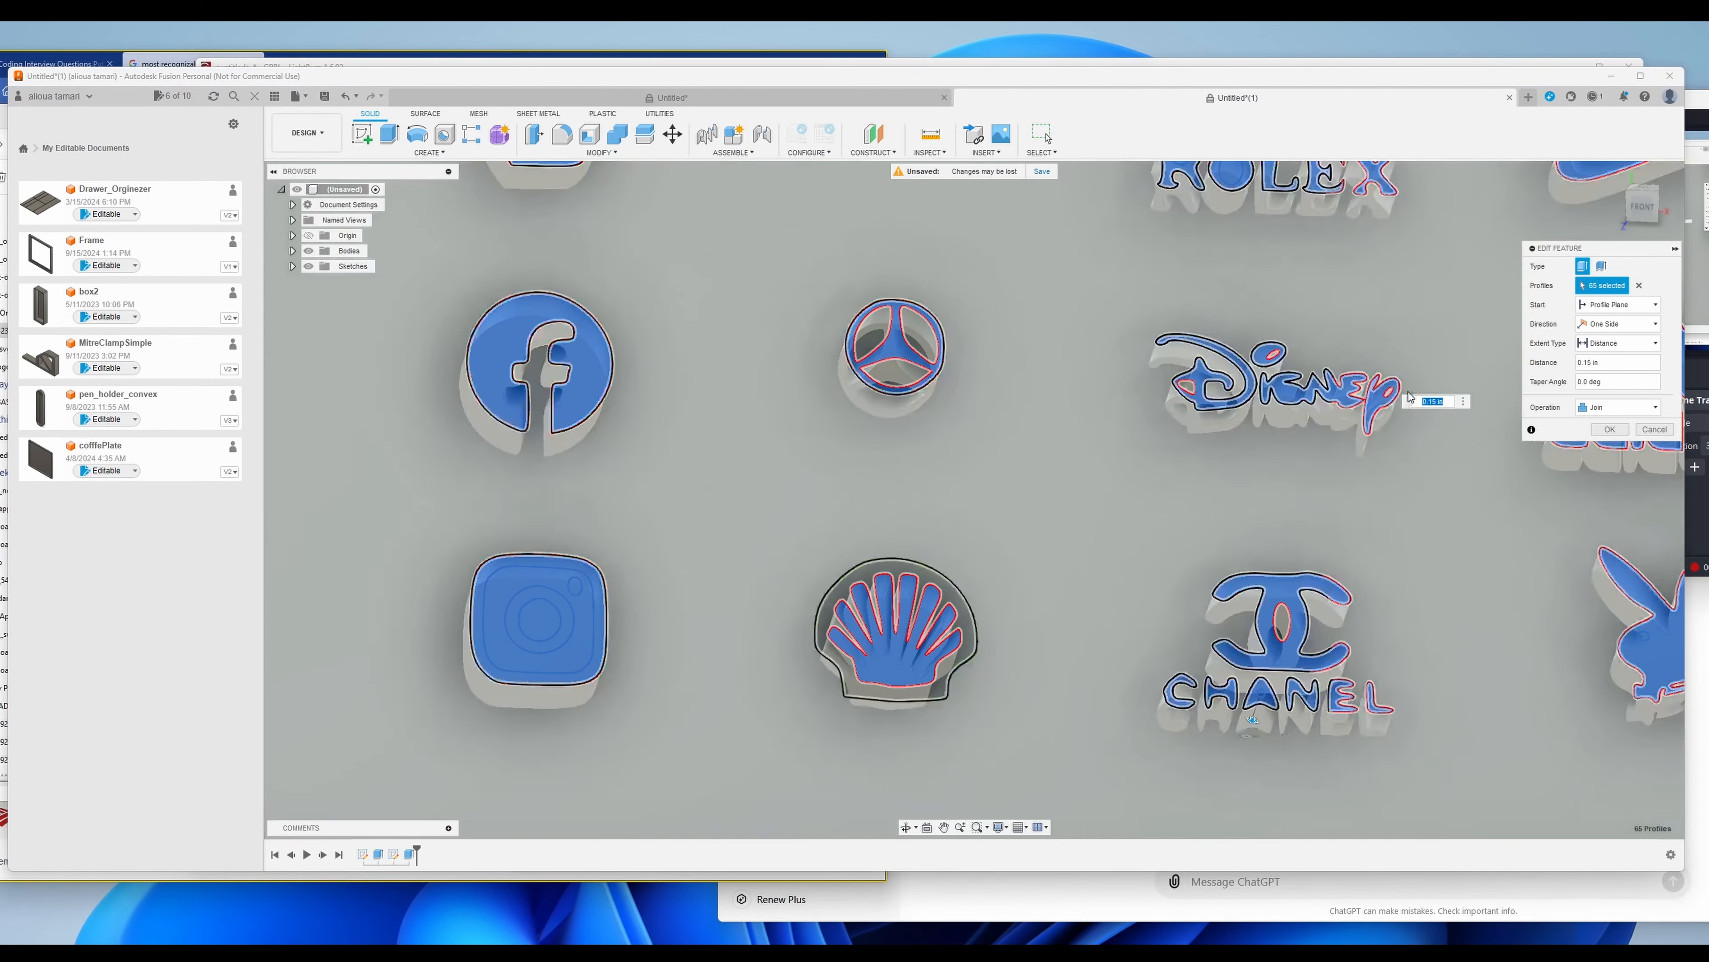
# - Remove the enclosed areas of the Rolex lettering and the oval at the crown's base from the extrusion profiles
pyautogui.scroll(3, 1390, 400)
pyautogui.scroll(-7, 1390, 400)
pyautogui.scroll(6, 1329, 273)
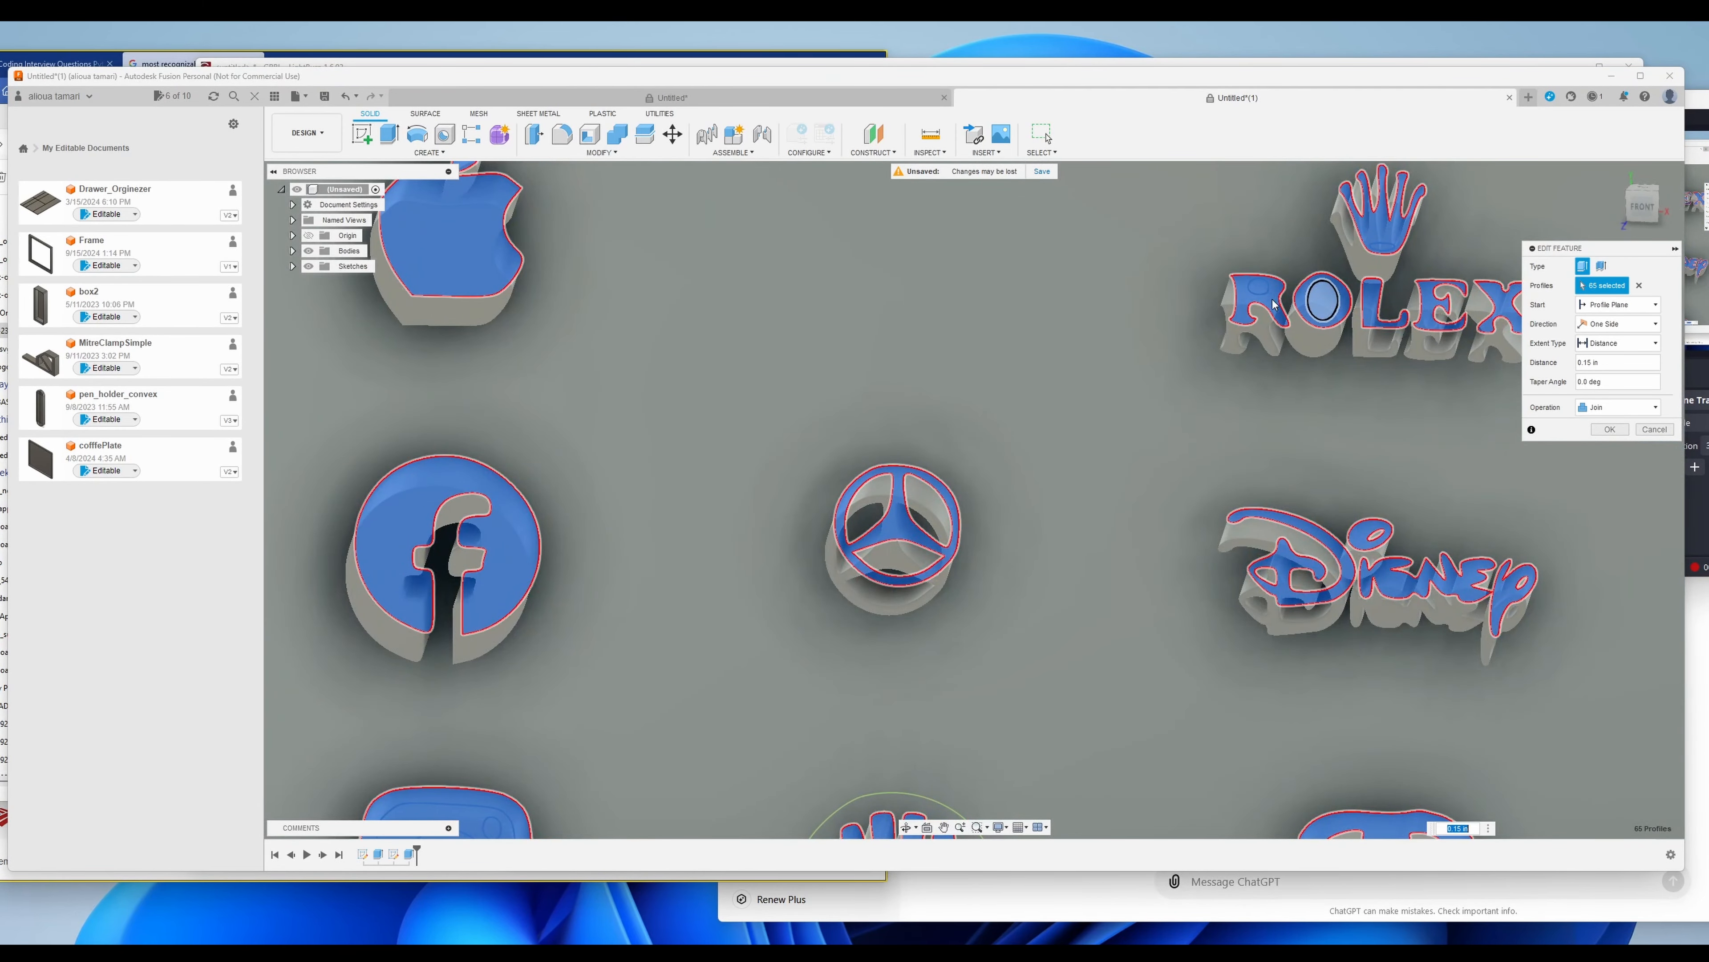
pyautogui.click(1258, 288)
pyautogui.click(1385, 247)
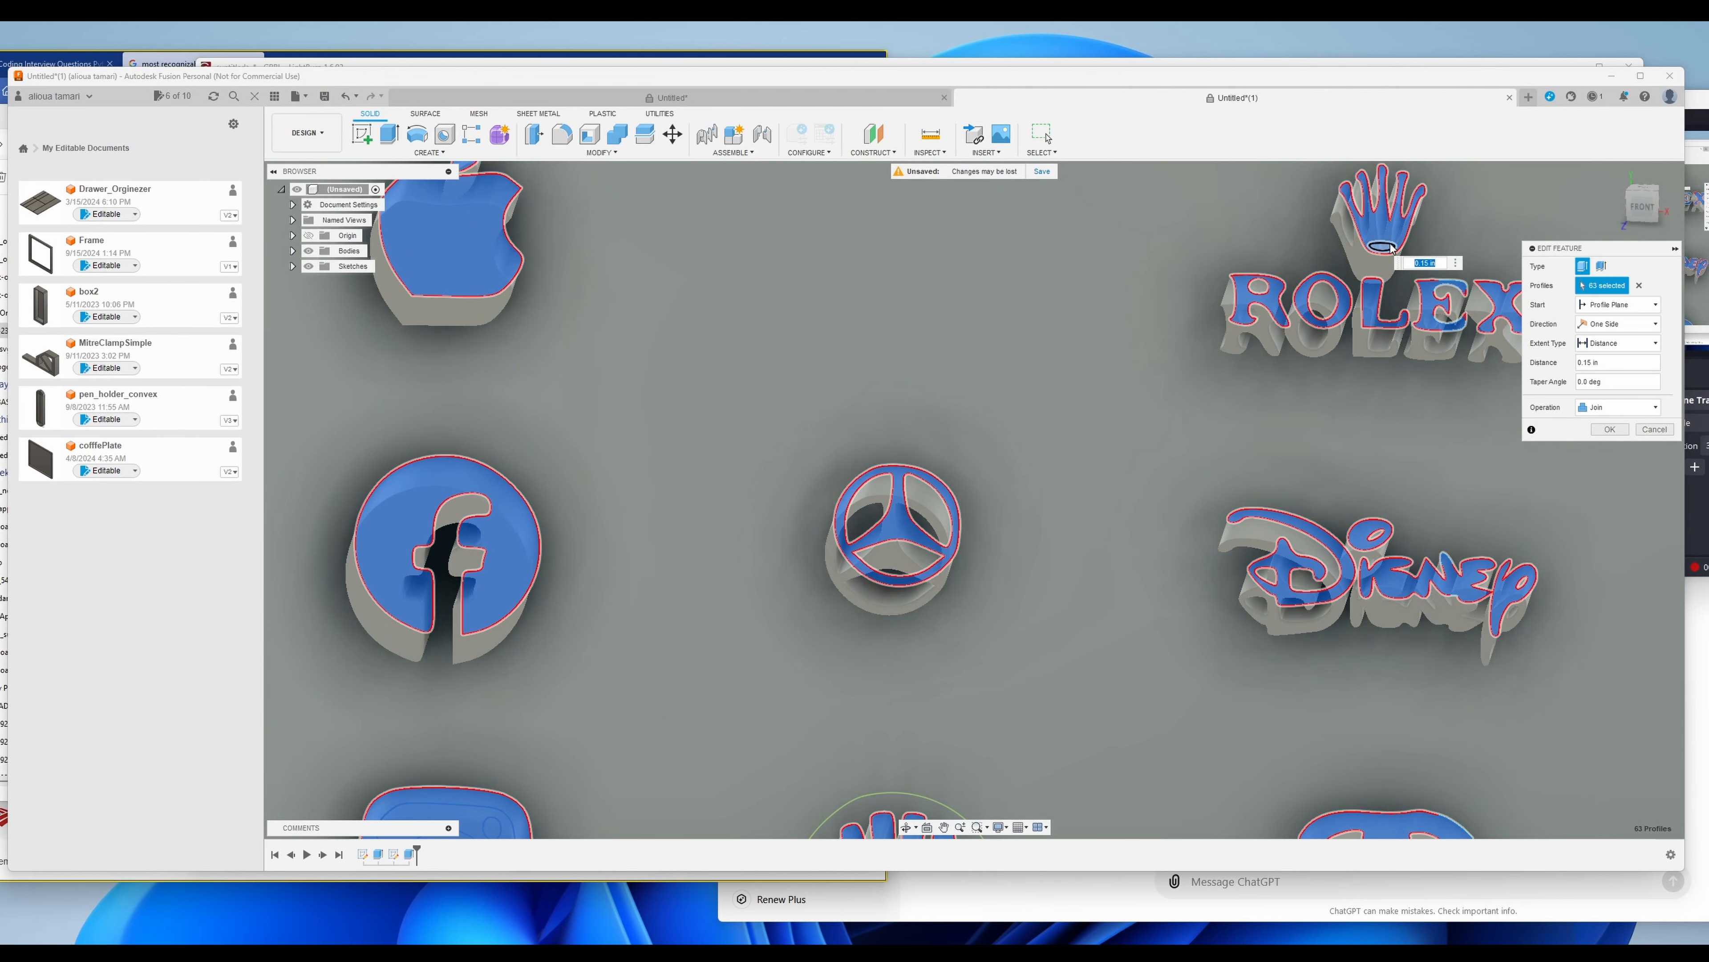
pyautogui.click(1385, 246)
pyautogui.scroll(-3, 870, 320)
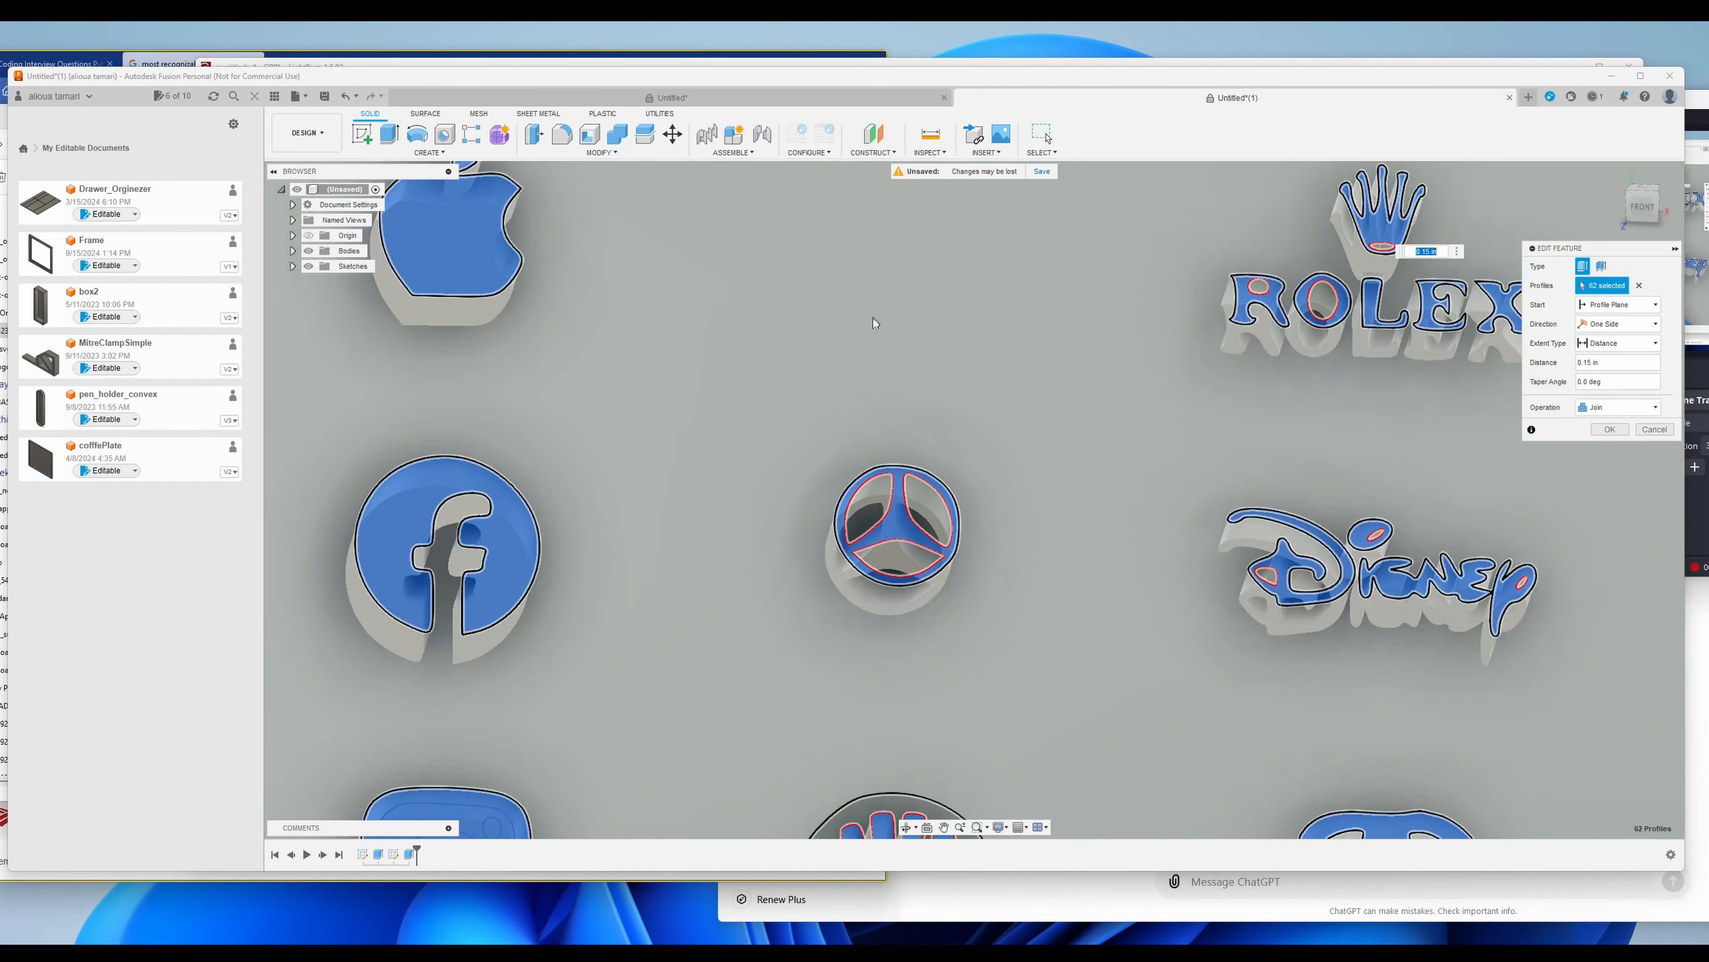
# - Remove the enclosed areas inside the adidas letters from the extrusion profiles
pyautogui.scroll(2, 900, 421)
pyautogui.scroll(-5, 905, 424)
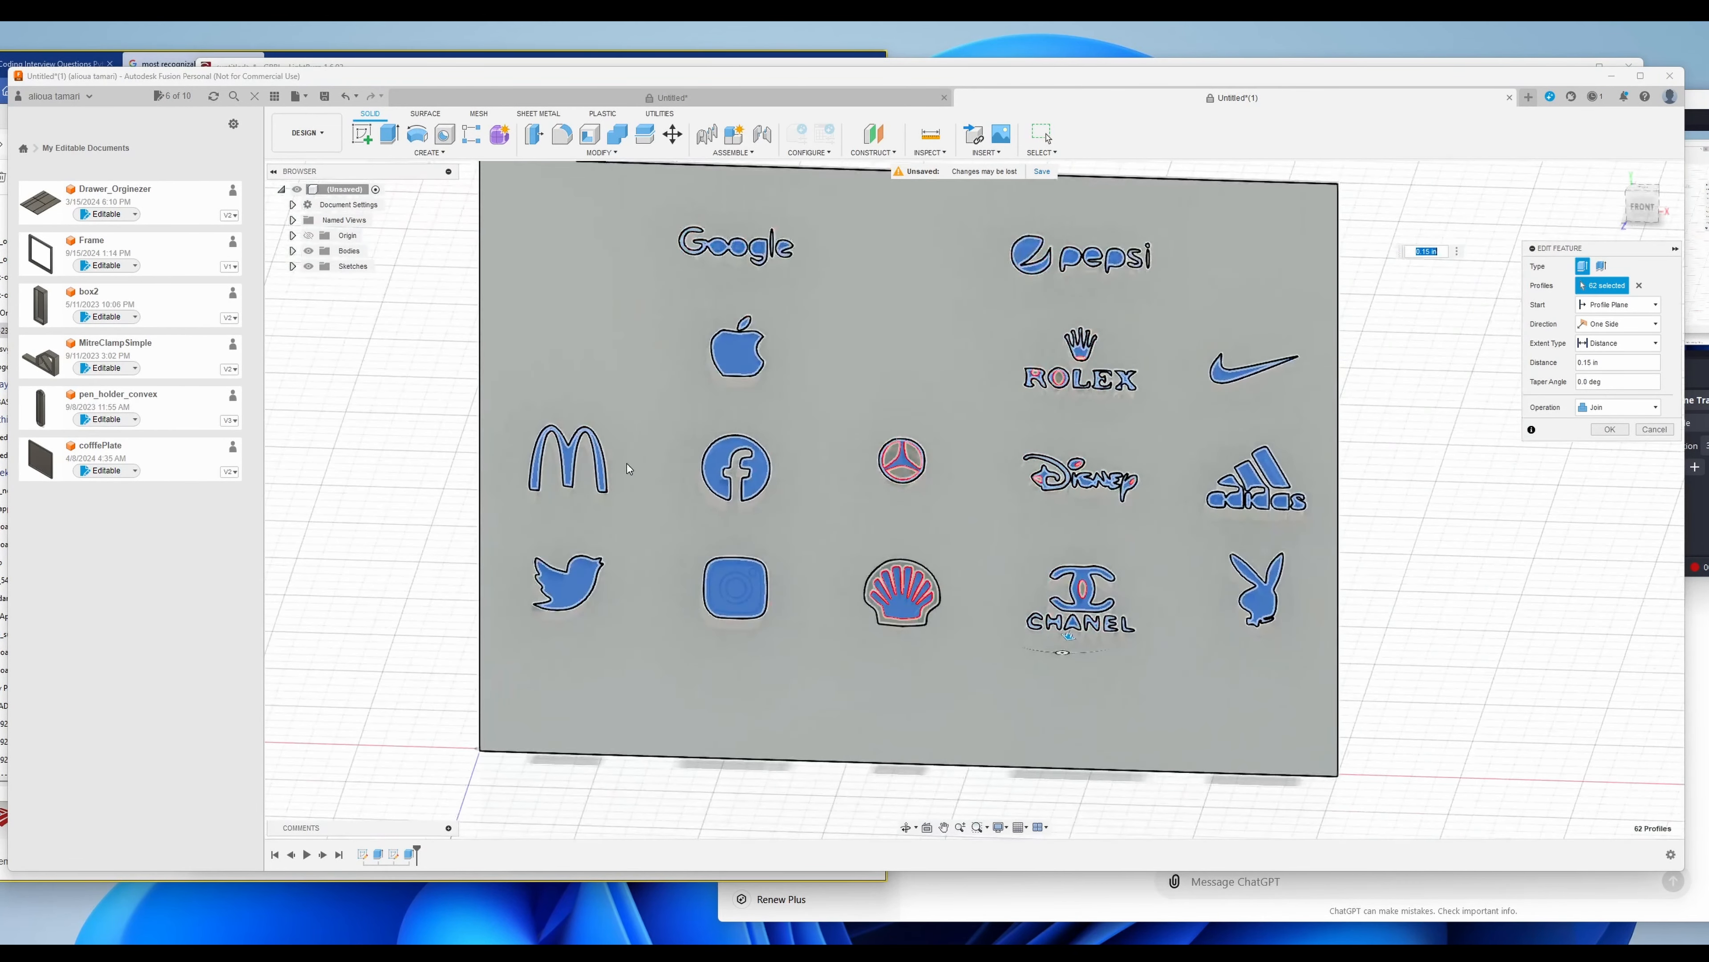
pyautogui.scroll(5, 1312, 526)
pyautogui.click(1112, 449)
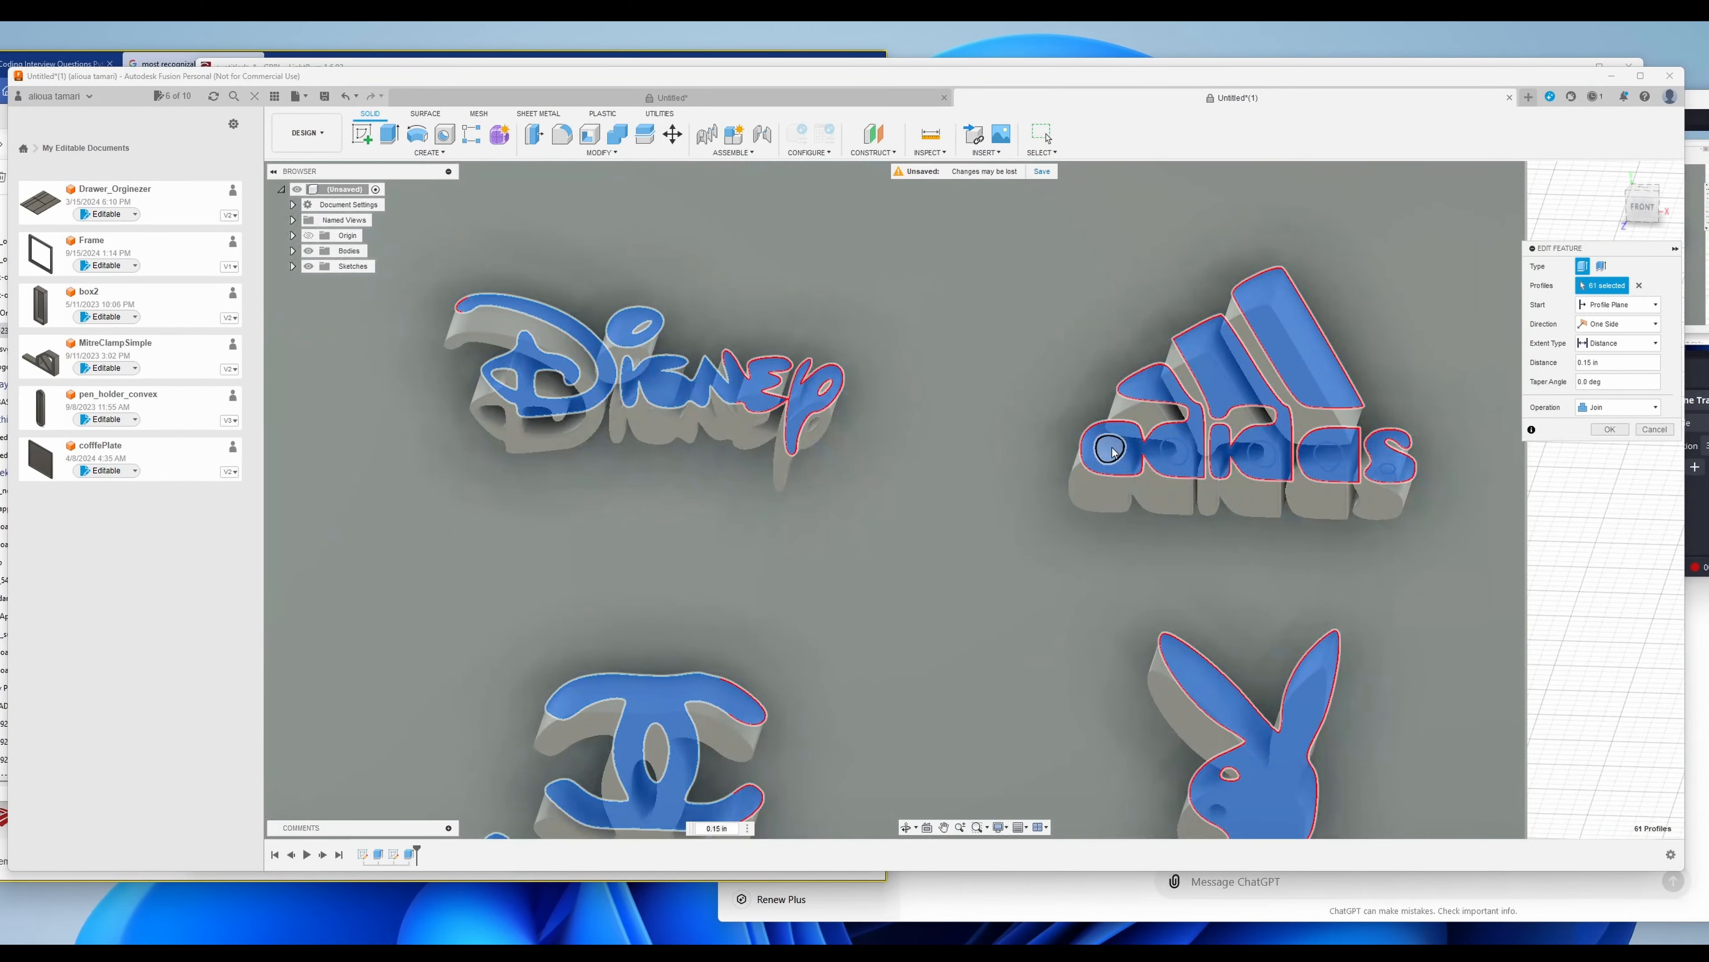
pyautogui.click(1174, 451)
pyautogui.click(1261, 454)
pyautogui.click(1328, 457)
pyautogui.click(1388, 467)
pyautogui.scroll(-8, 1124, 472)
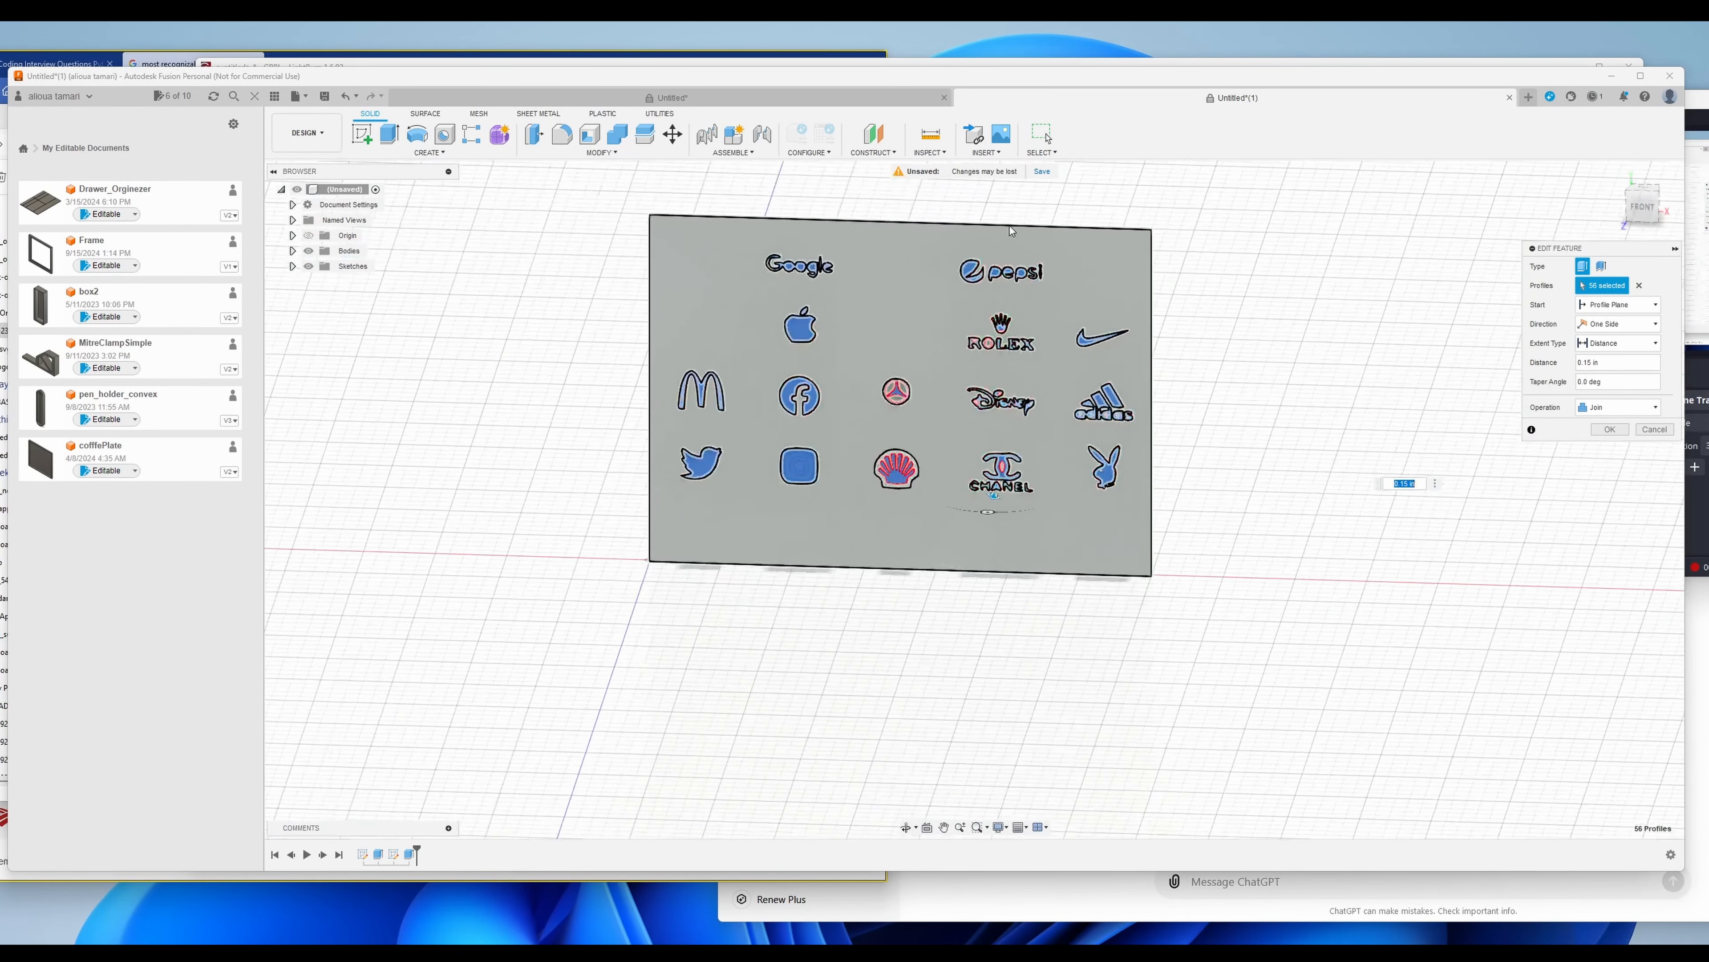
# - Remove the enclosed areas inside the Pepsi letters from the extrusion profiles
pyautogui.scroll(5, 1000, 297)
pyautogui.scroll(3, 1036, 310)
pyautogui.click(918, 307)
pyautogui.click(976, 299)
pyautogui.click(1044, 309)
# - Remove the enclosed areas inside the Google letters from the extrusion profiles
pyautogui.scroll(-6, 895, 418)
pyautogui.scroll(7, 515, 354)
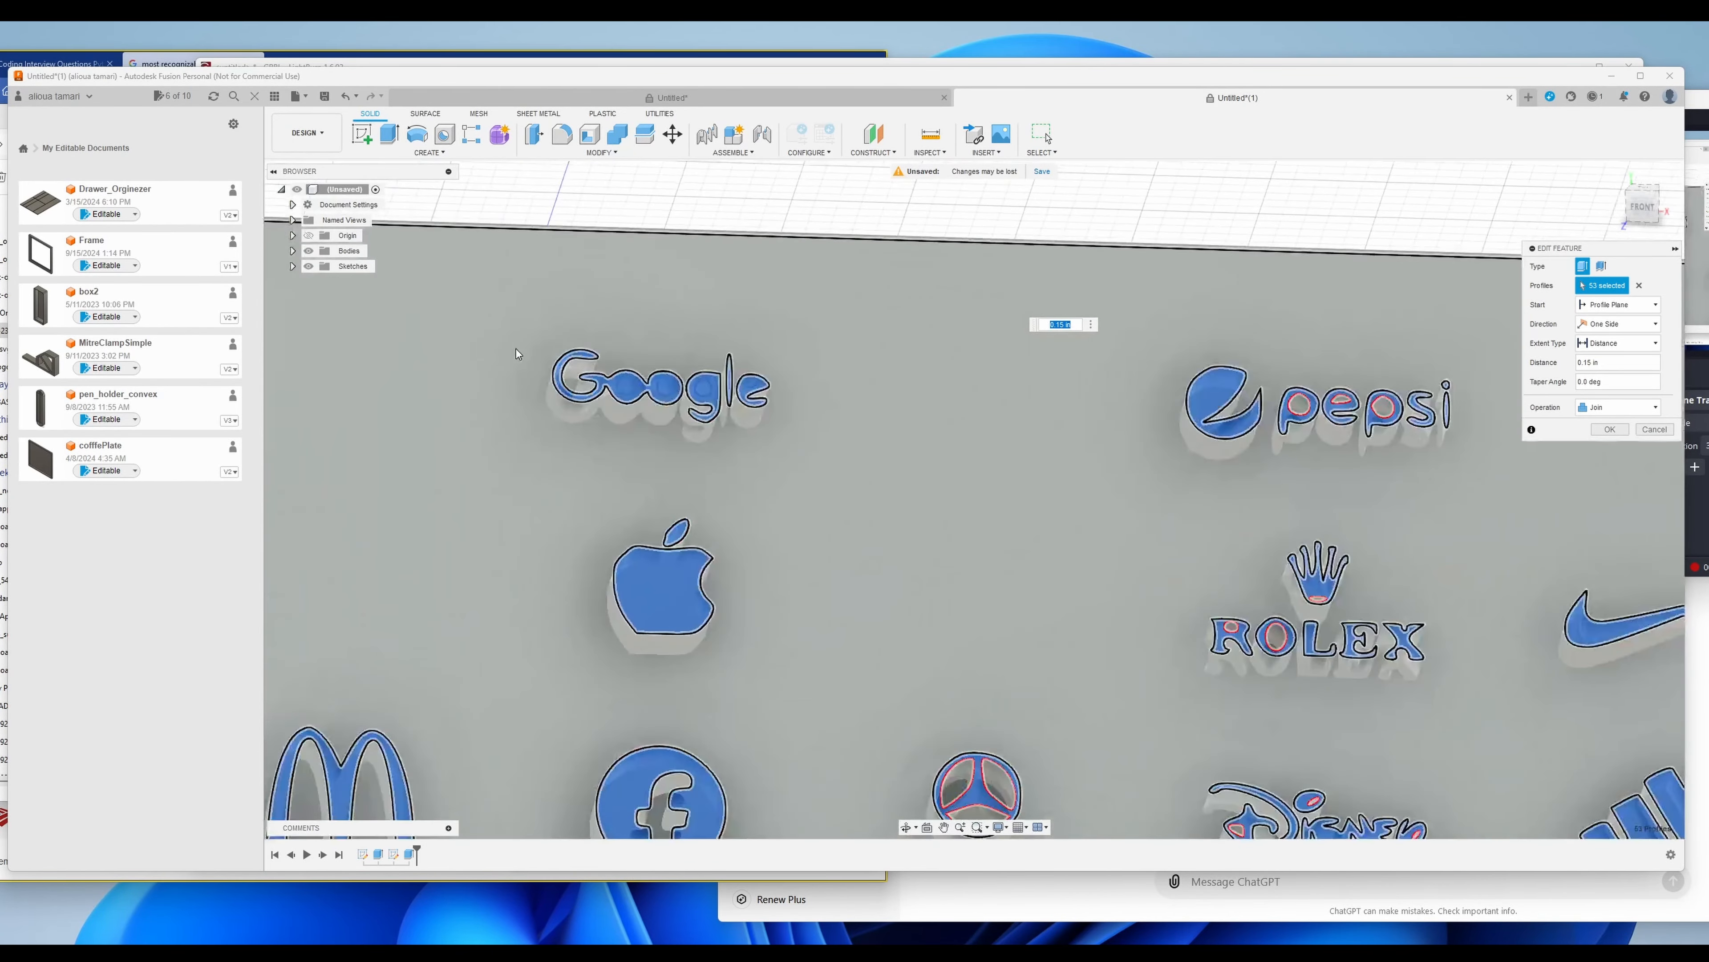
pyautogui.click(715, 418)
pyautogui.click(793, 418)
pyautogui.click(866, 420)
pyautogui.click(960, 412)
pyautogui.scroll(-7, 640, 397)
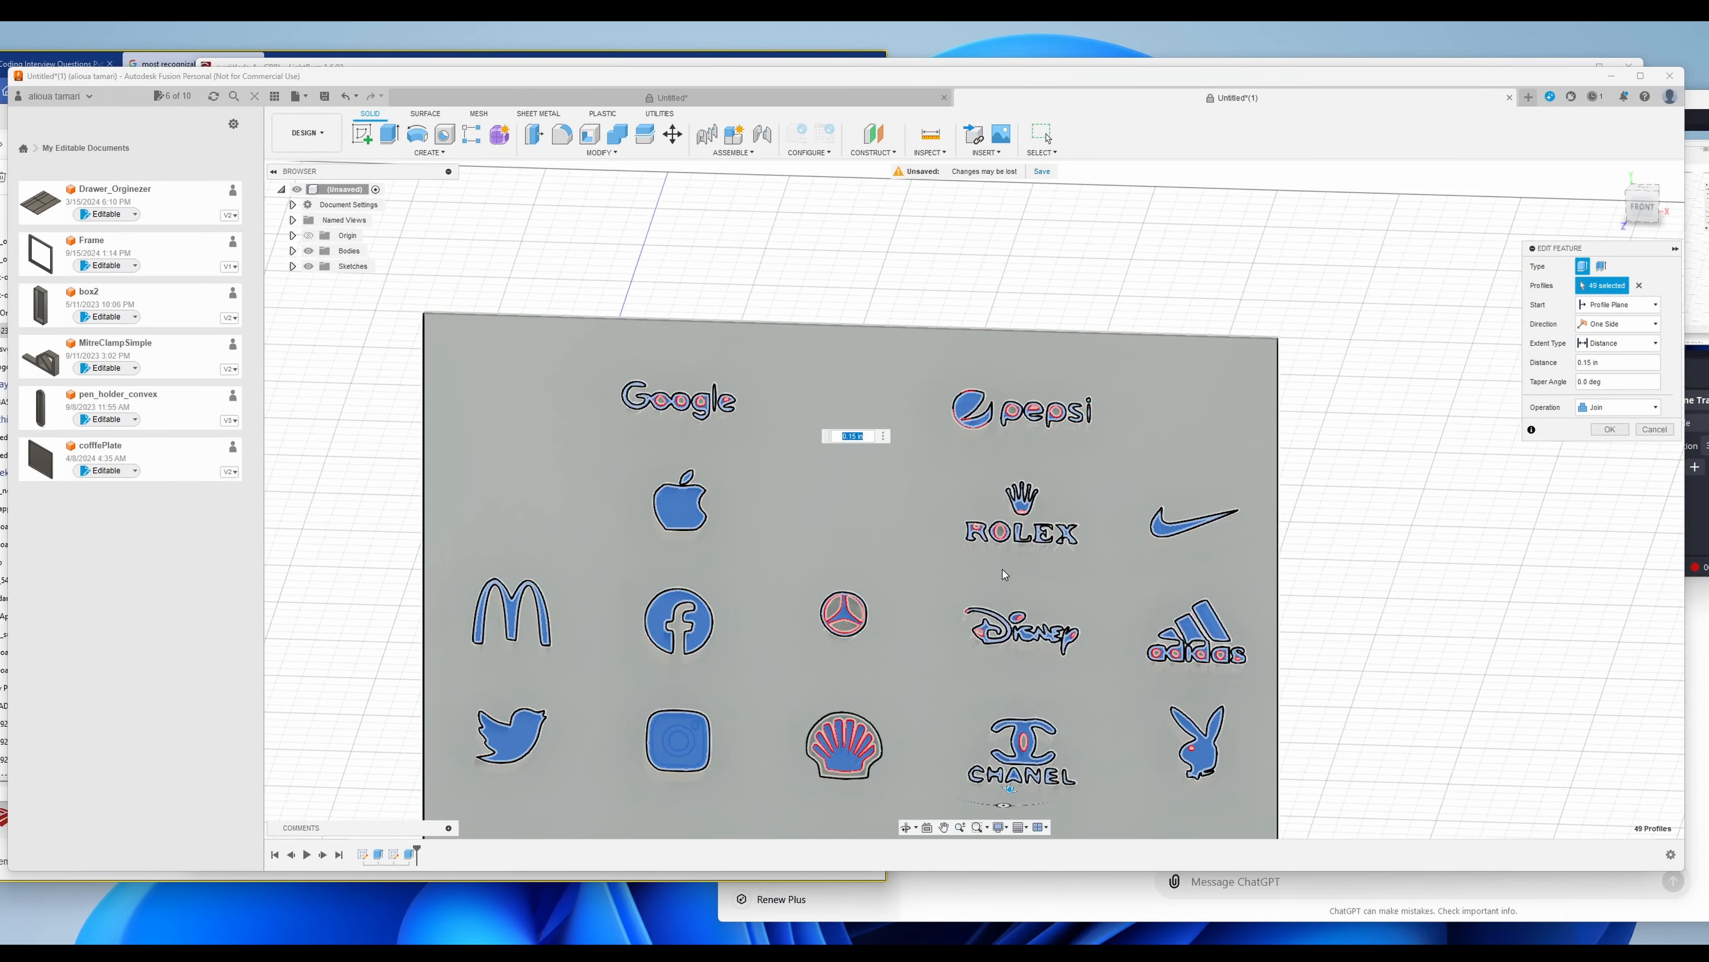
# - Remove the Instagram logo's lens centre and small dot from the profiles, and apply the edited extrusion
pyautogui.scroll(8, 1021, 515)
pyautogui.scroll(-8, 1011, 532)
pyautogui.click(1610, 429)
pyautogui.scroll(2, 976, 498)
pyautogui.moveTo(1030, 518)
pyautogui.keyDown('shift'); pyautogui.mouseDown(button='middle')
pyautogui.moveTo(943, 512)
pyautogui.moveTo(976, 464)
pyautogui.moveTo(1023, 478)
pyautogui.moveTo(1064, 437)
pyautogui.moveTo(1077, 465)
pyautogui.moveTo(1023, 424)
pyautogui.mouseUp(button='middle'); pyautogui.keyUp('shift')
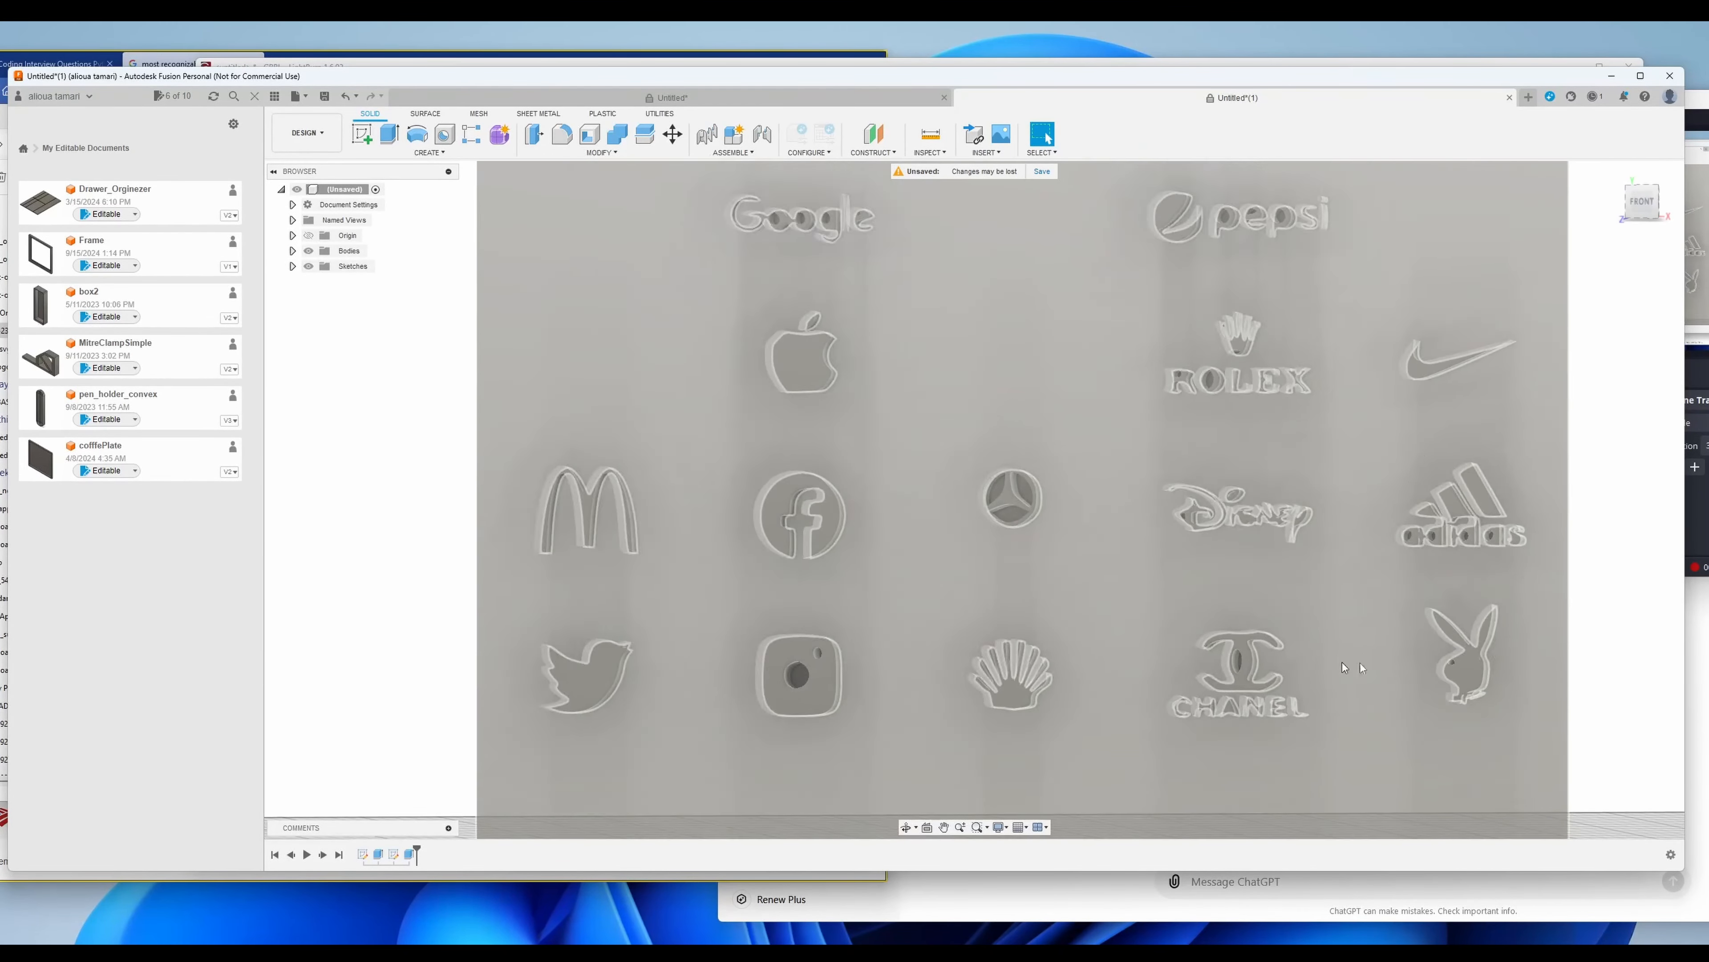
pyautogui.scroll(3, 1365, 649)
pyautogui.scroll(-5, 1366, 648)
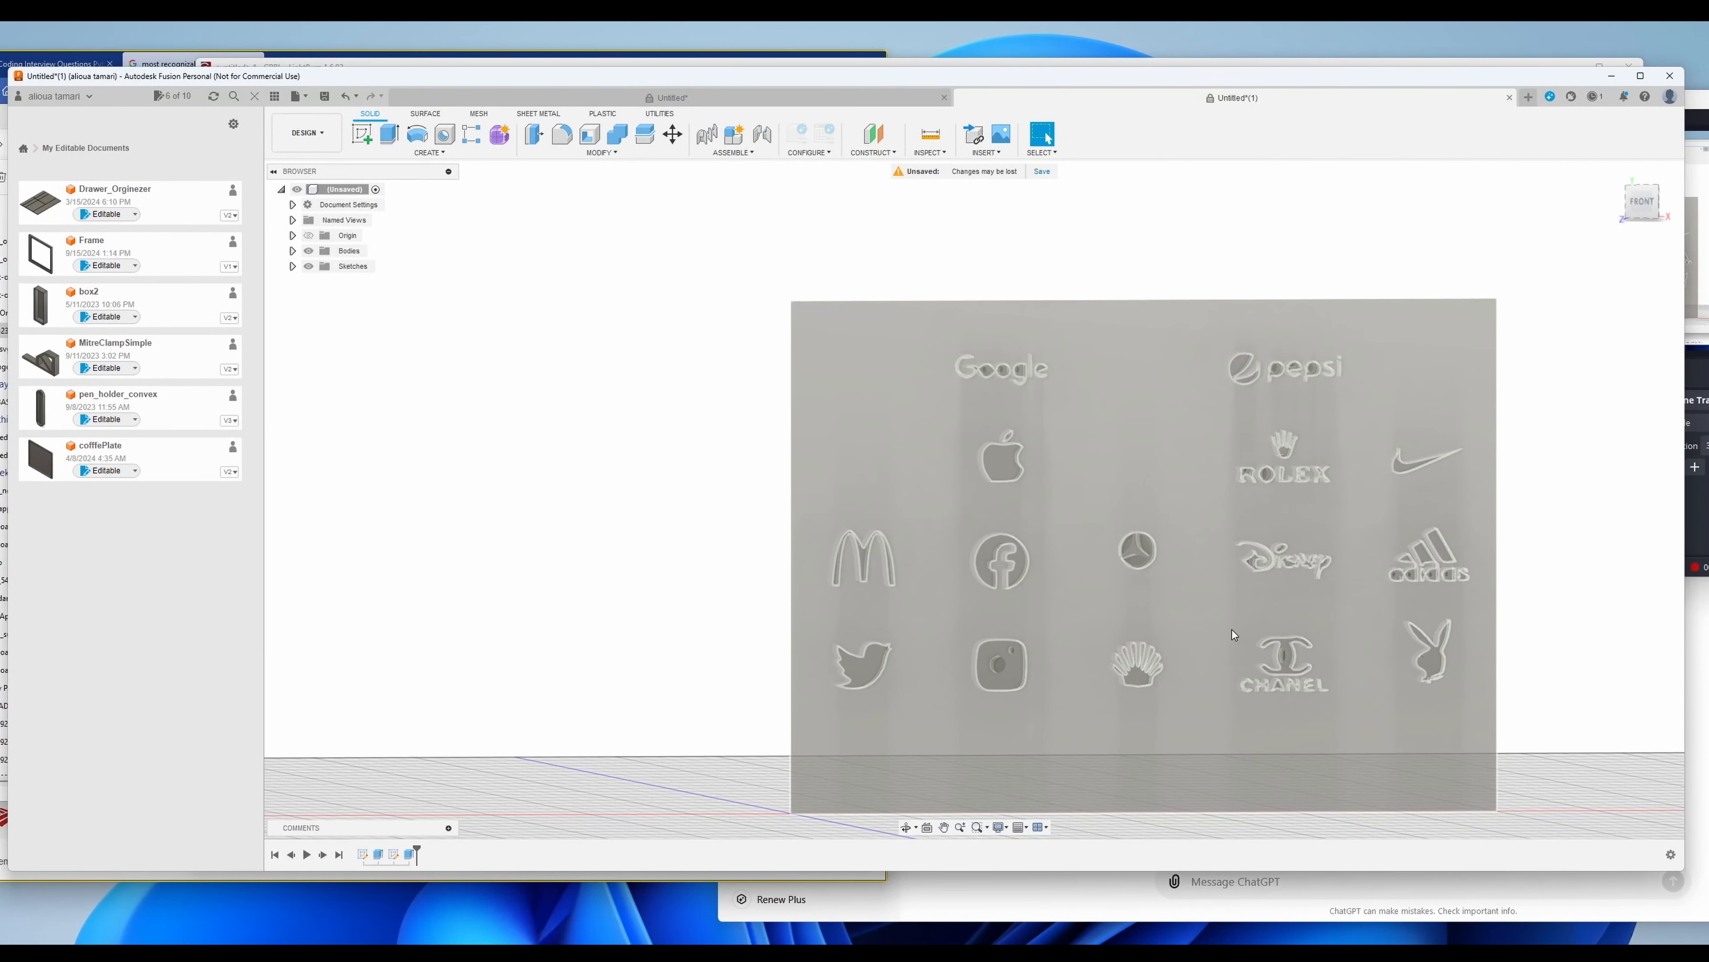
pyautogui.scroll(1, 1232, 630)
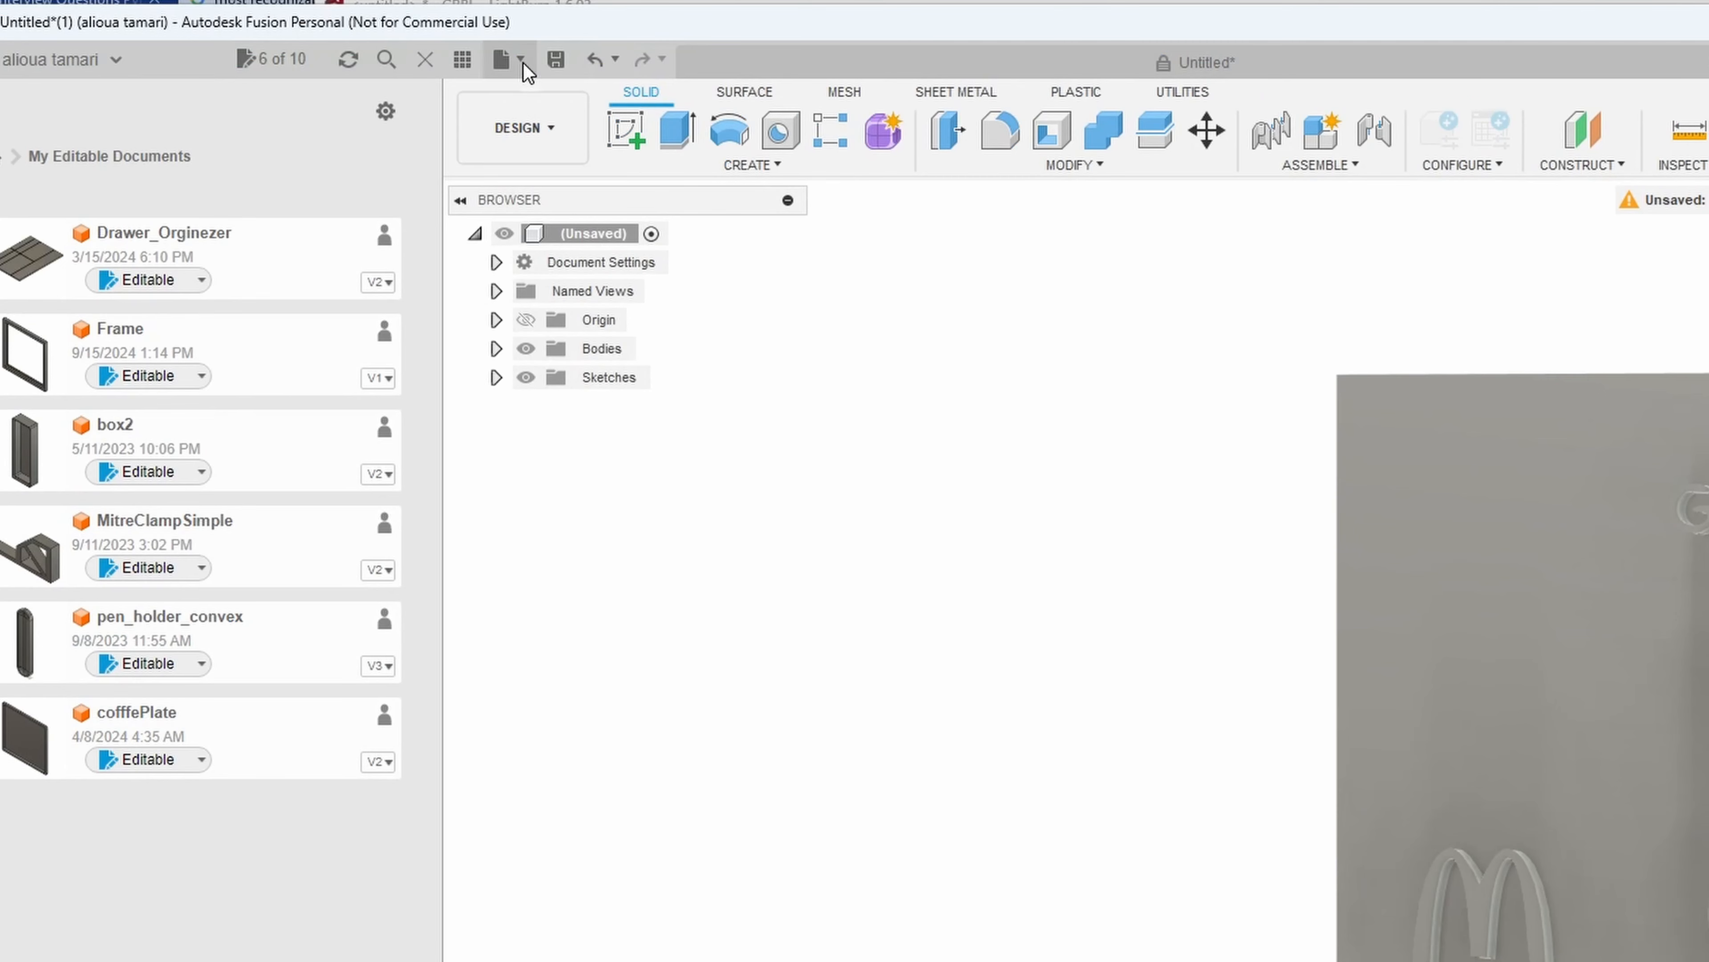
# - Export the logo plate as an STL file named logos_3d to the Downloads folder
pyautogui.click(302, 98)
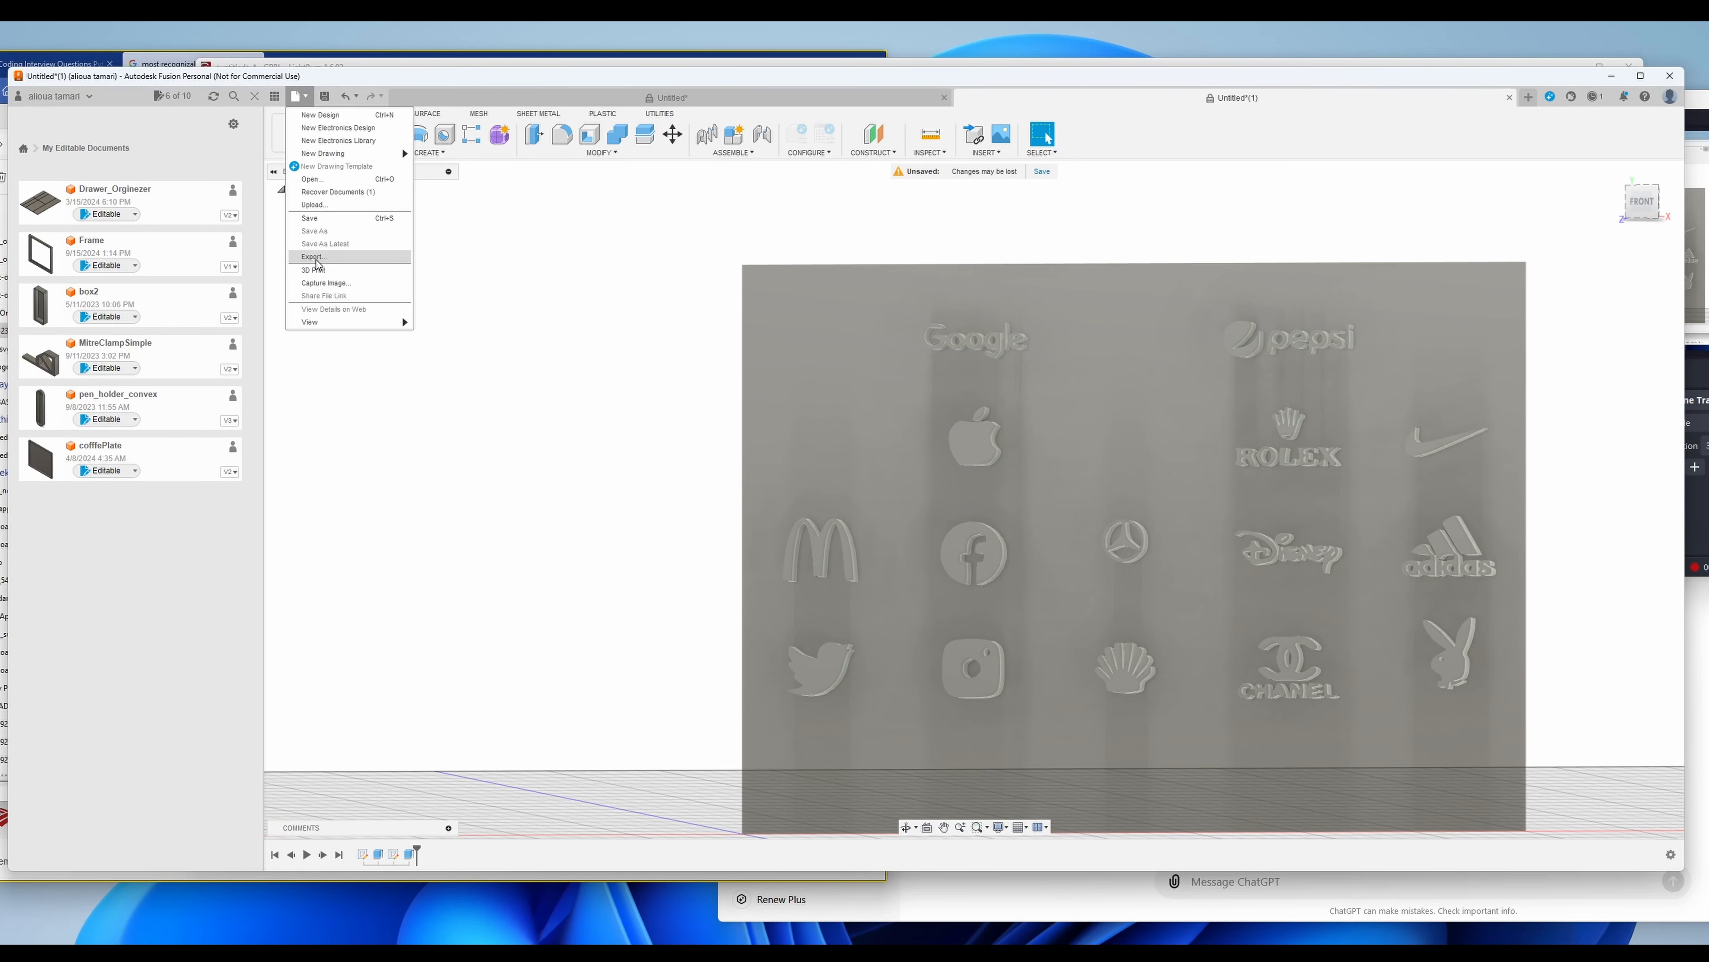
pyautogui.click(318, 263)
pyautogui.write('logos_3d')
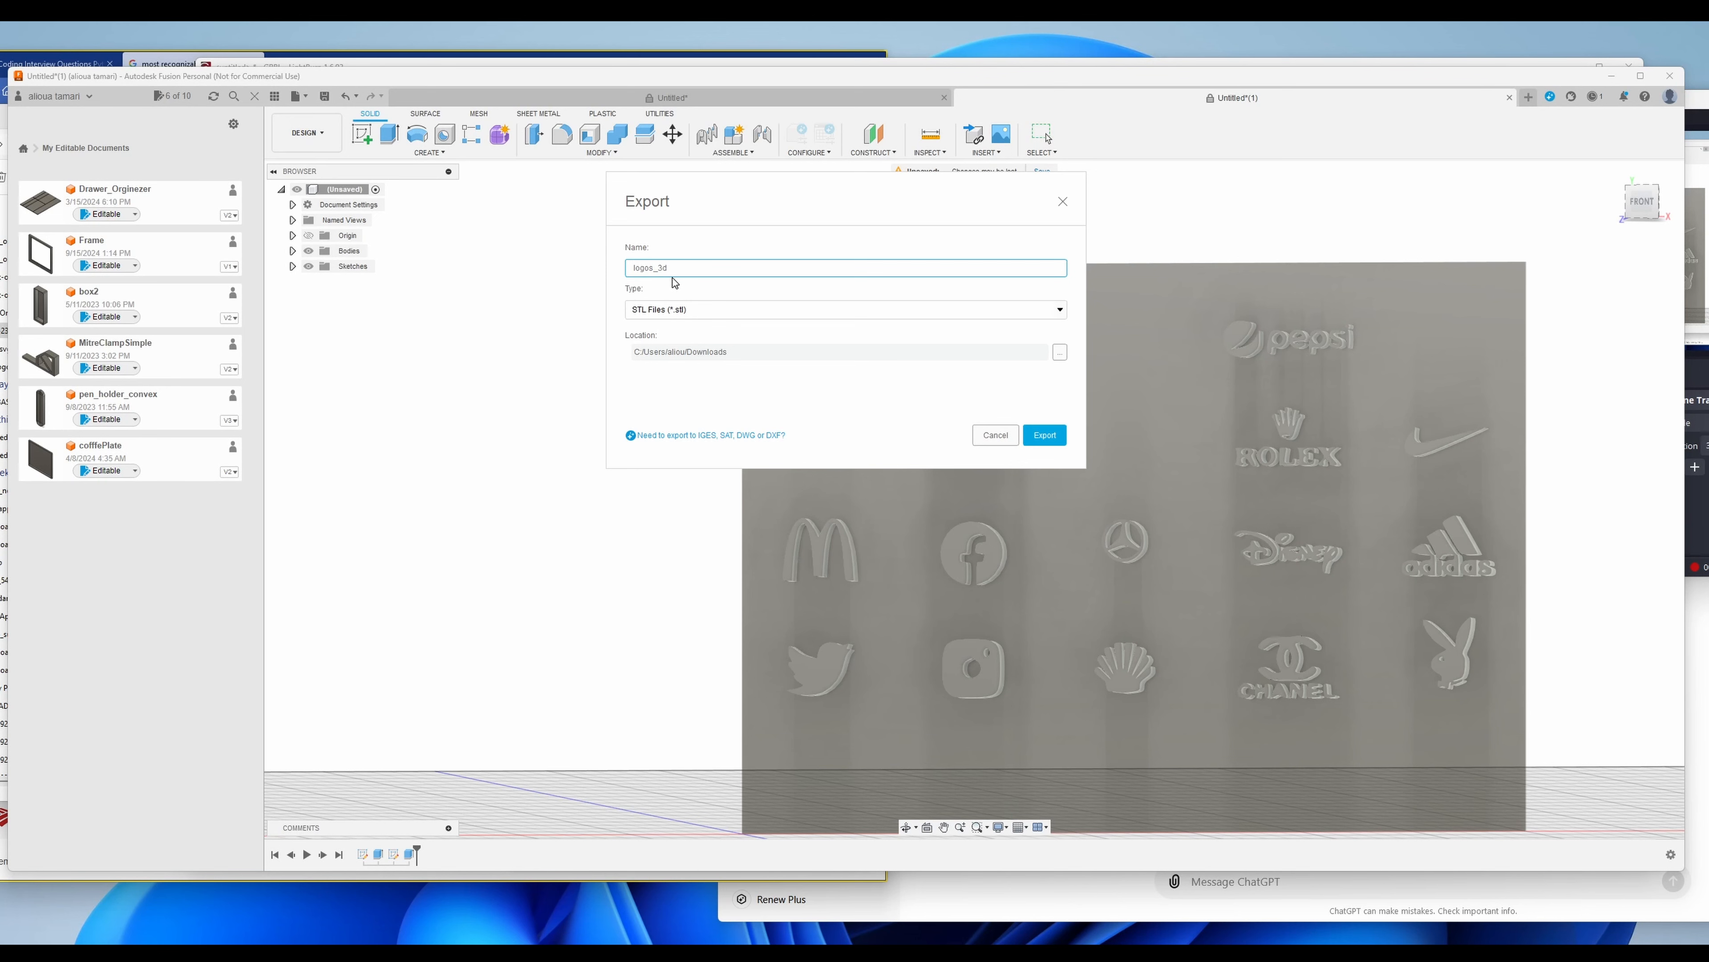
pyautogui.click(1044, 435)
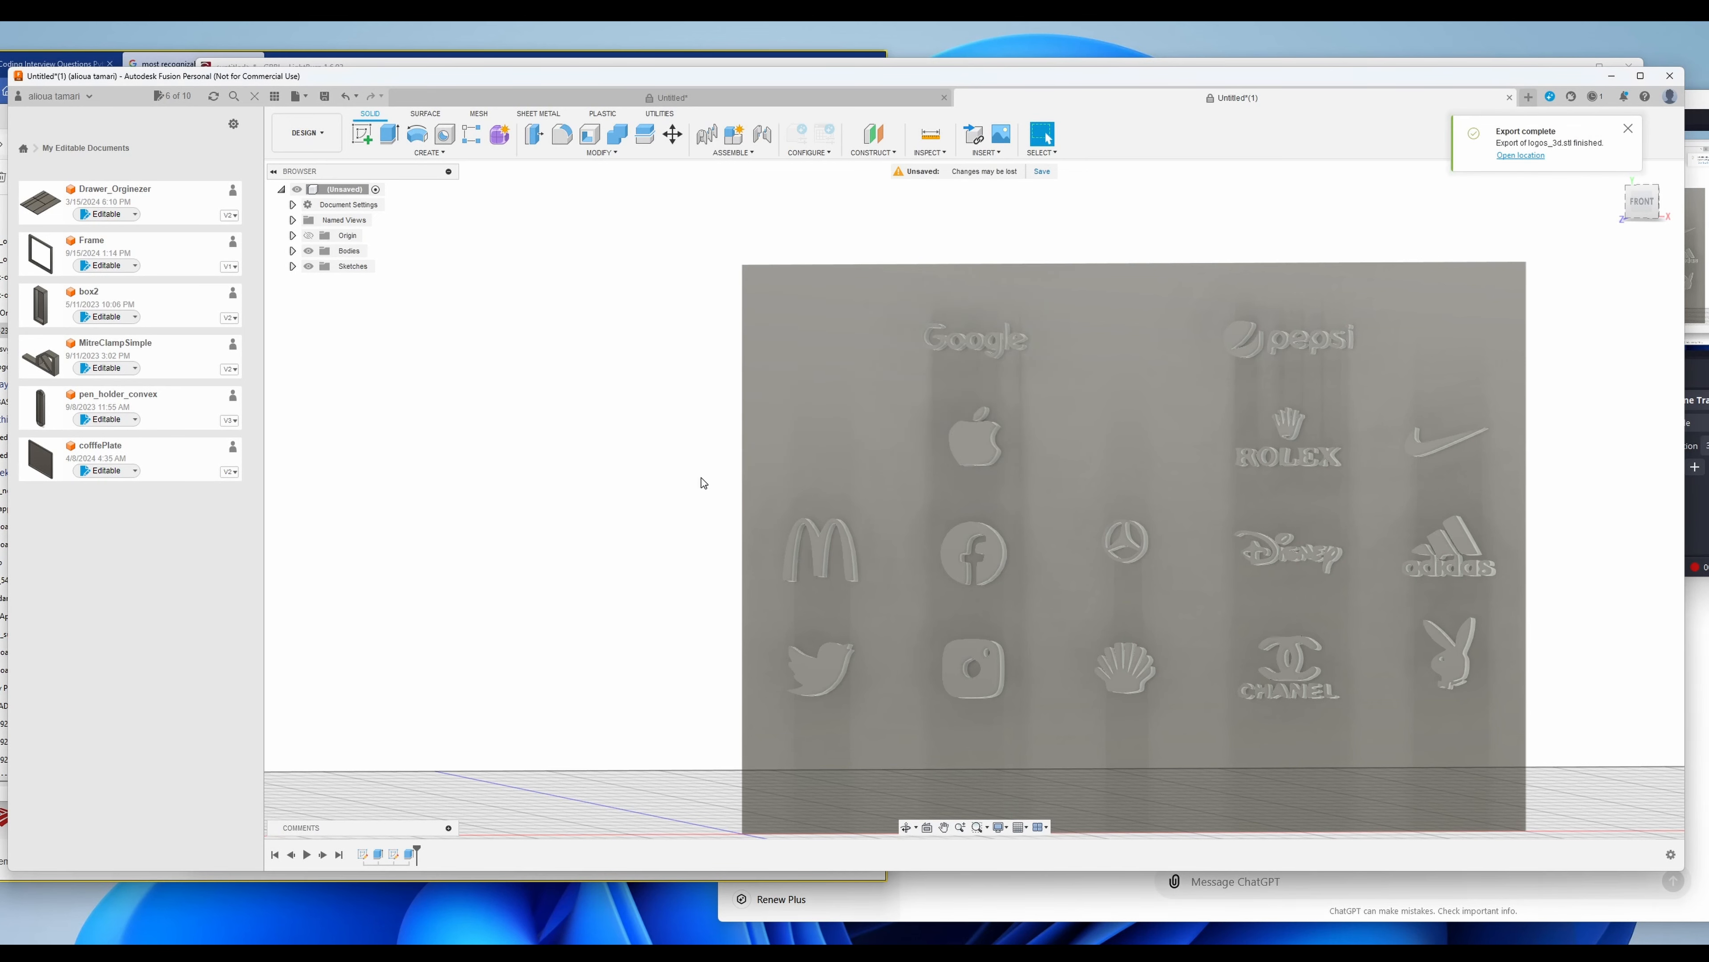
# - Check the exported file in its folder, and dismiss the export notification
pyautogui.click(1520, 156)
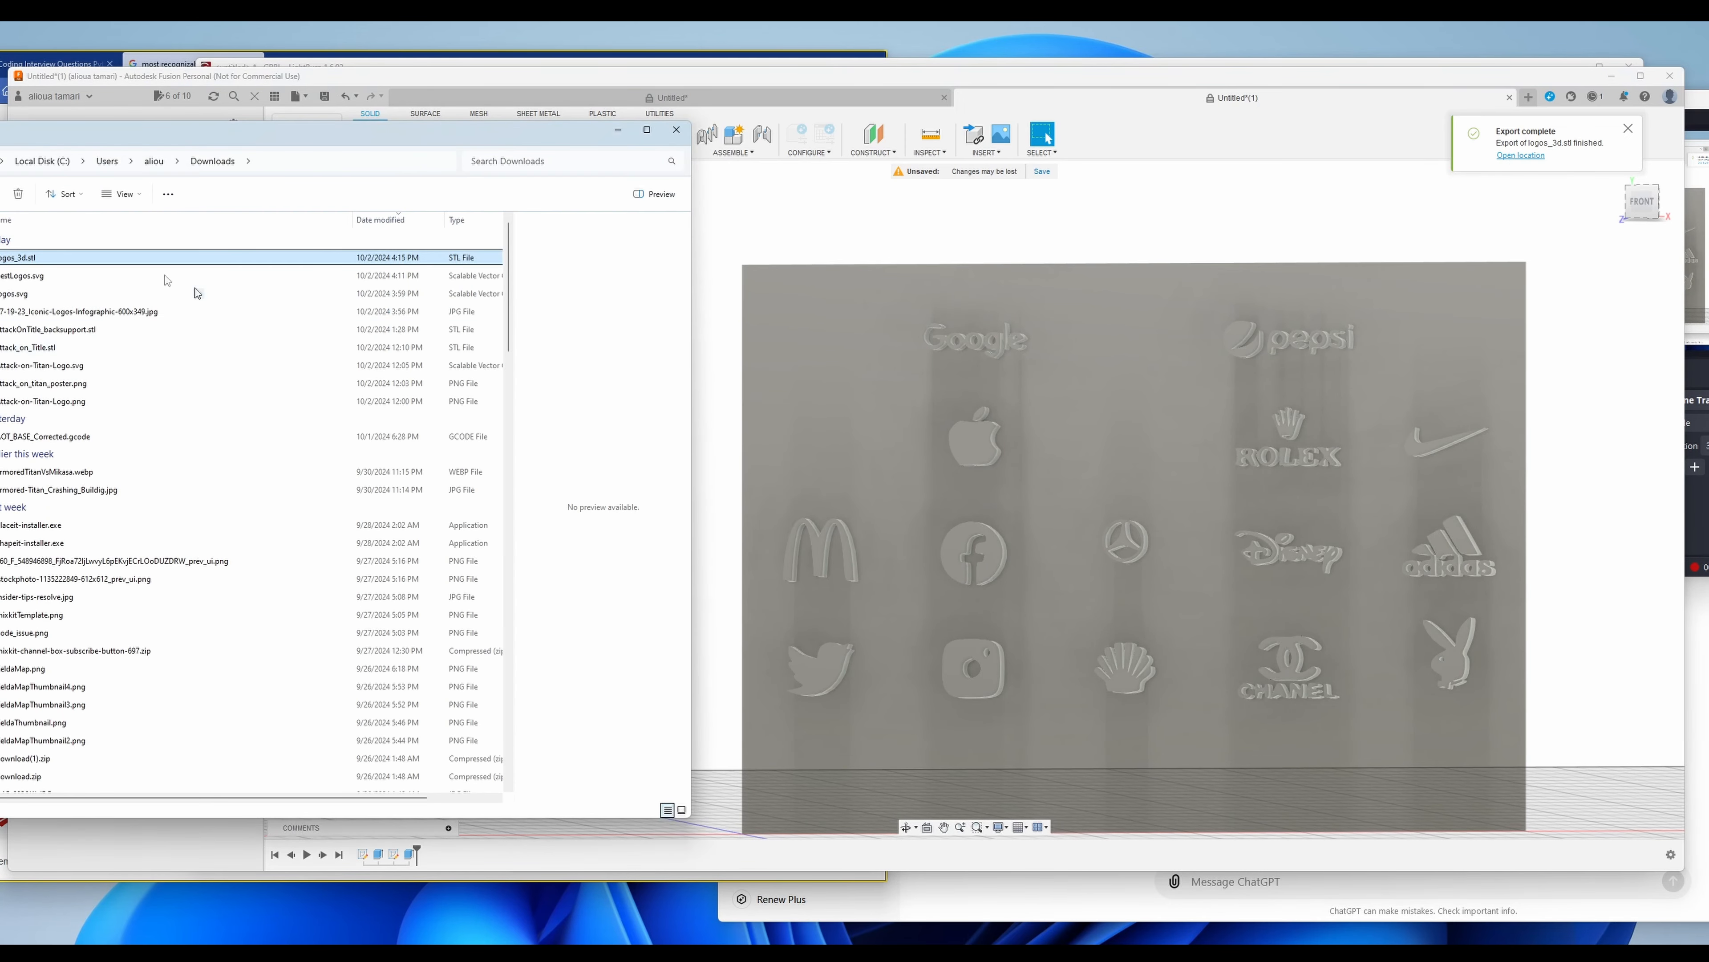
pyautogui.click(619, 132)
pyautogui.click(1627, 129)
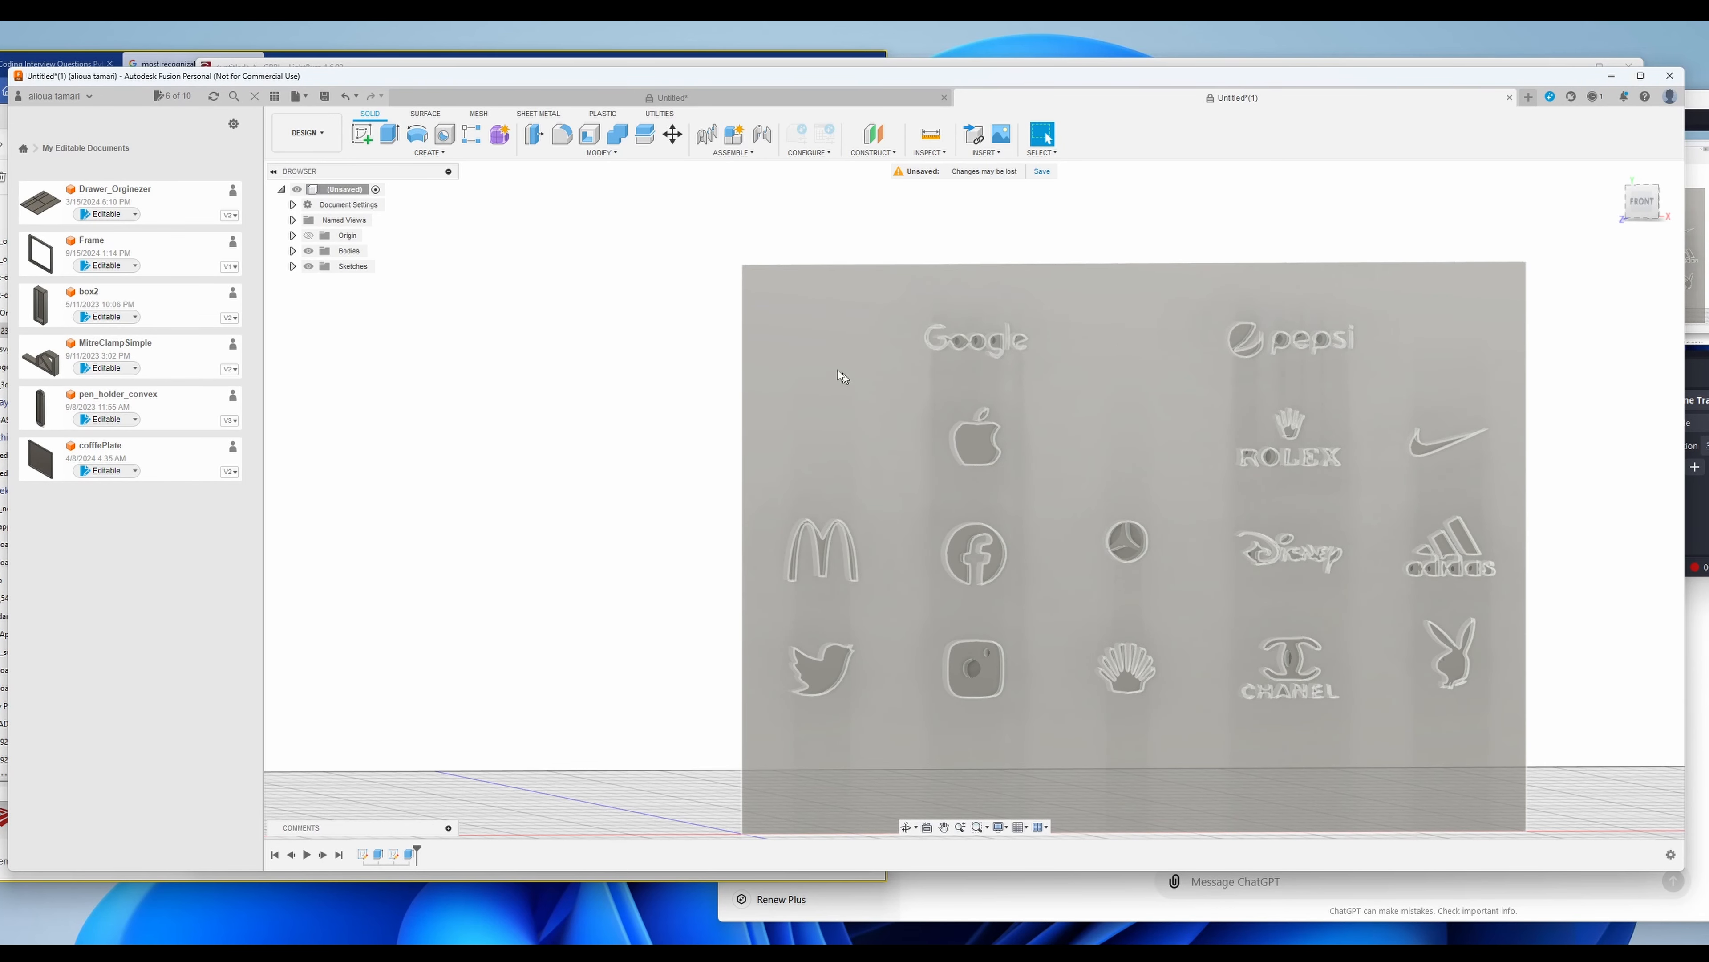
# - Switch to the open Attack on Titan plate design and examine its raised lettering from different angles
pyautogui.click(806, 100)
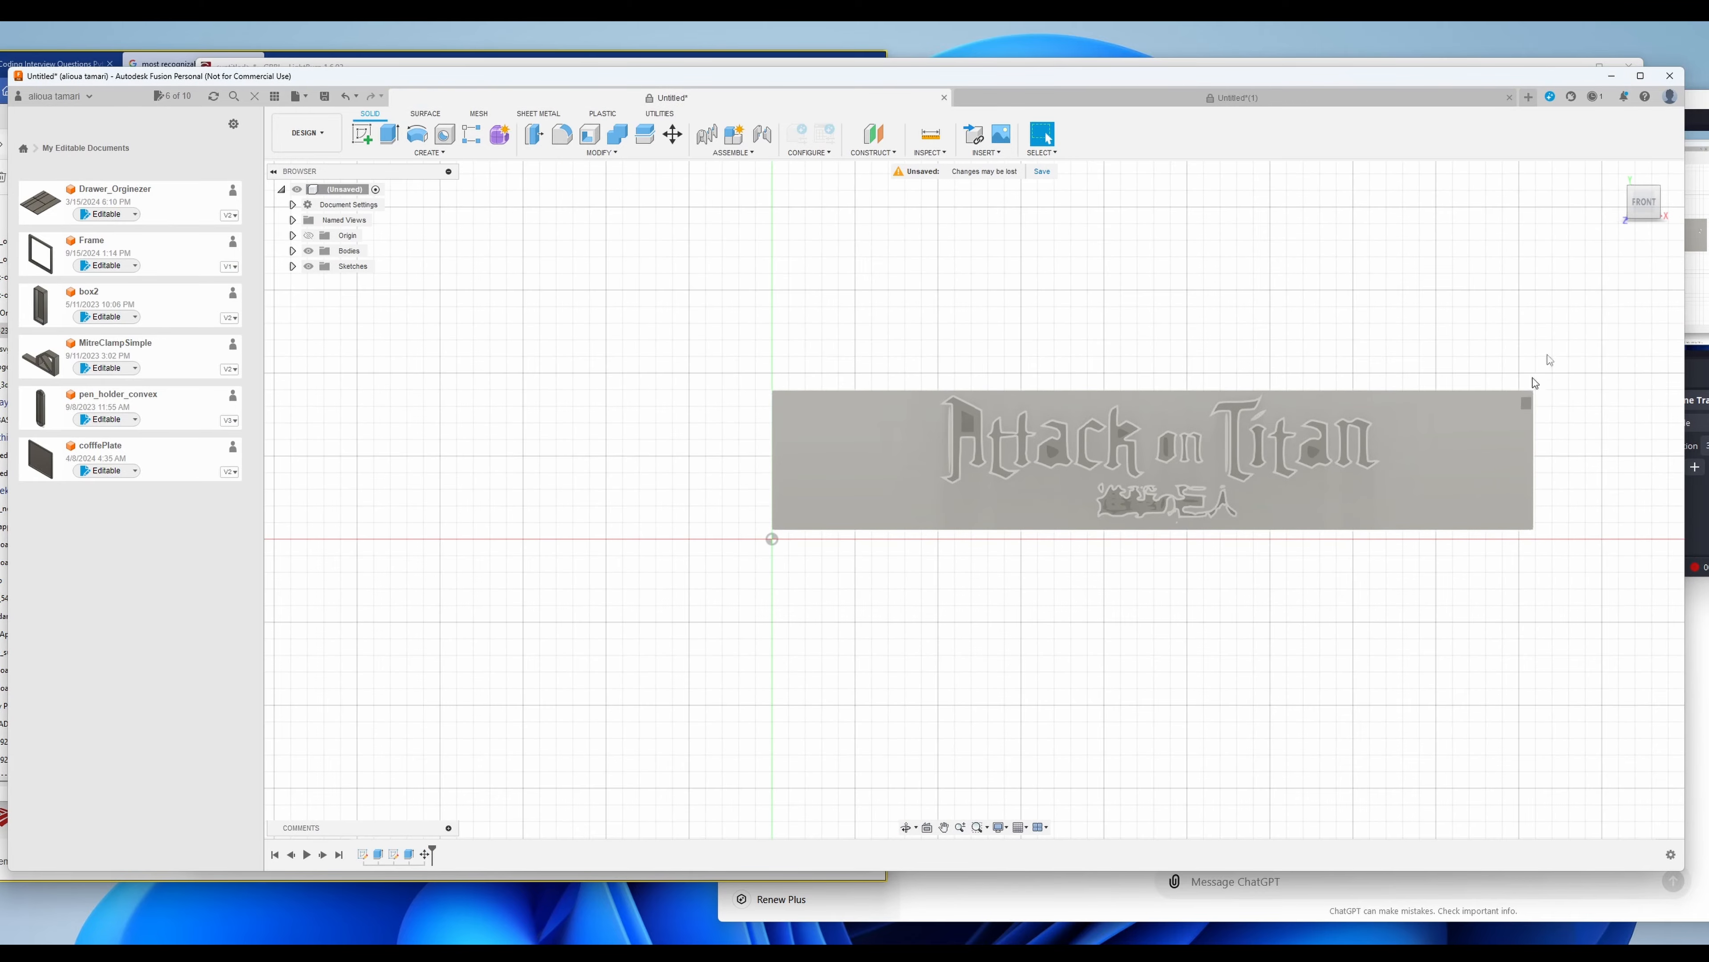
pyautogui.moveTo(1652, 210)
pyautogui.mouseDown()
pyautogui.moveTo(1607, 204)
pyautogui.moveTo(1654, 204)
pyautogui.moveTo(1610, 199)
pyautogui.moveTo(1652, 211)
pyautogui.moveTo(1624, 208)
pyautogui.mouseUp()
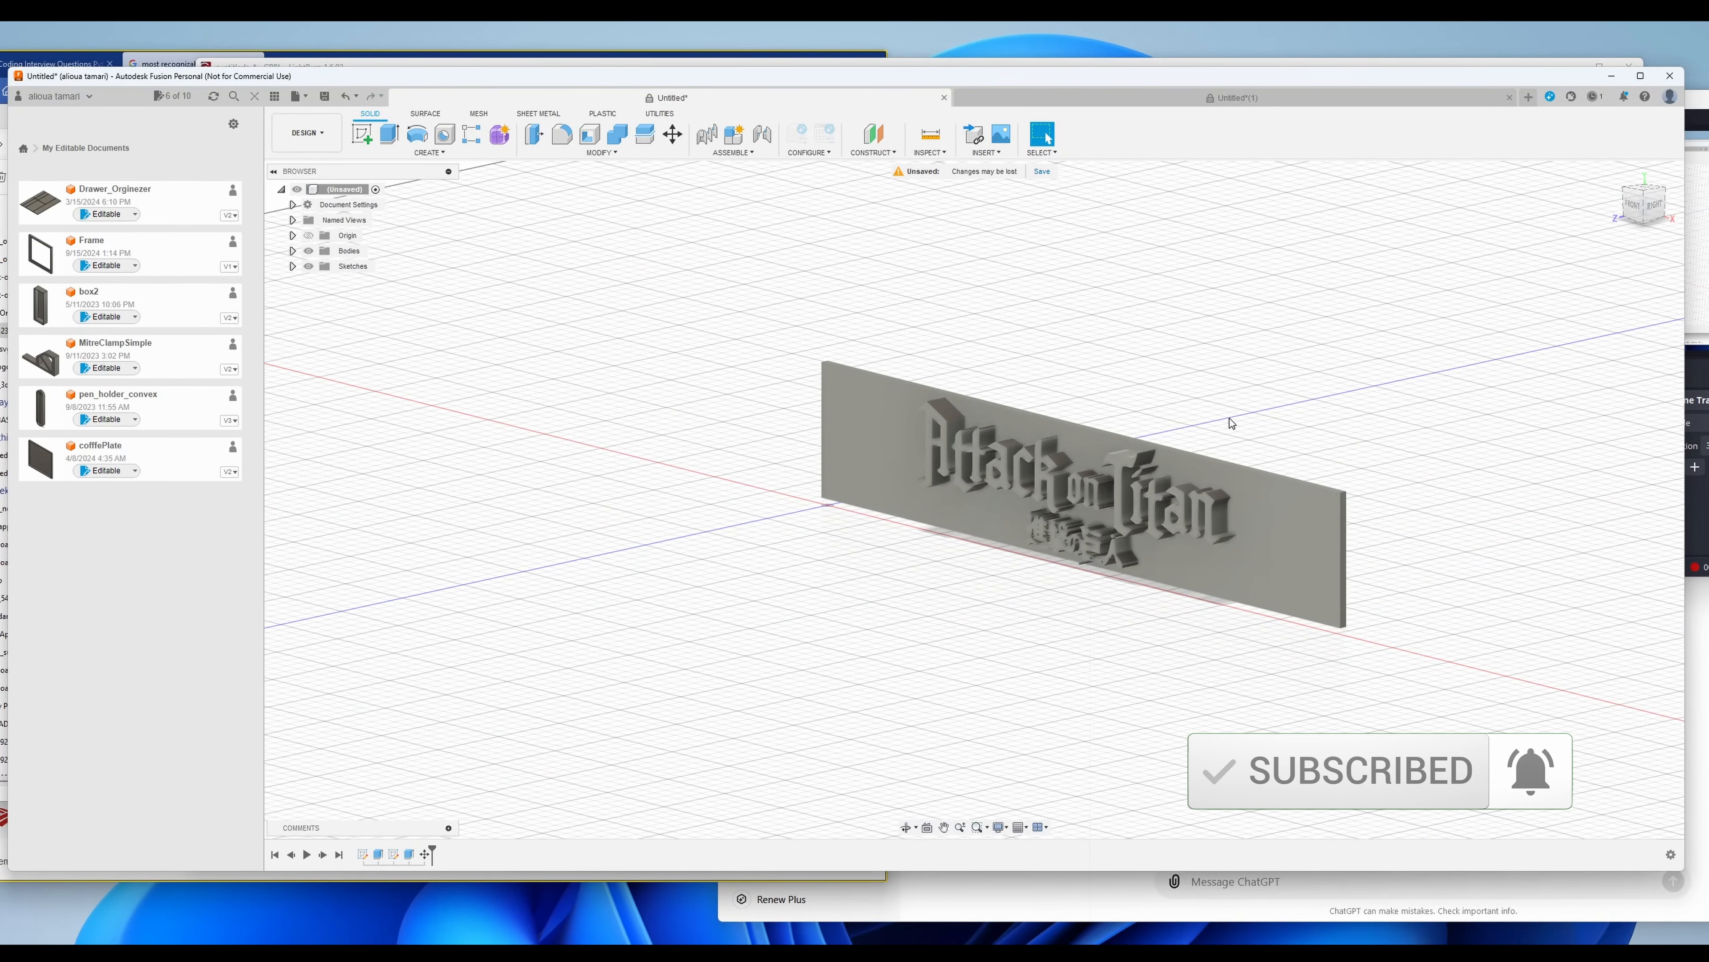
pyautogui.moveTo(1628, 207); pyautogui.dragTo(1646, 143)
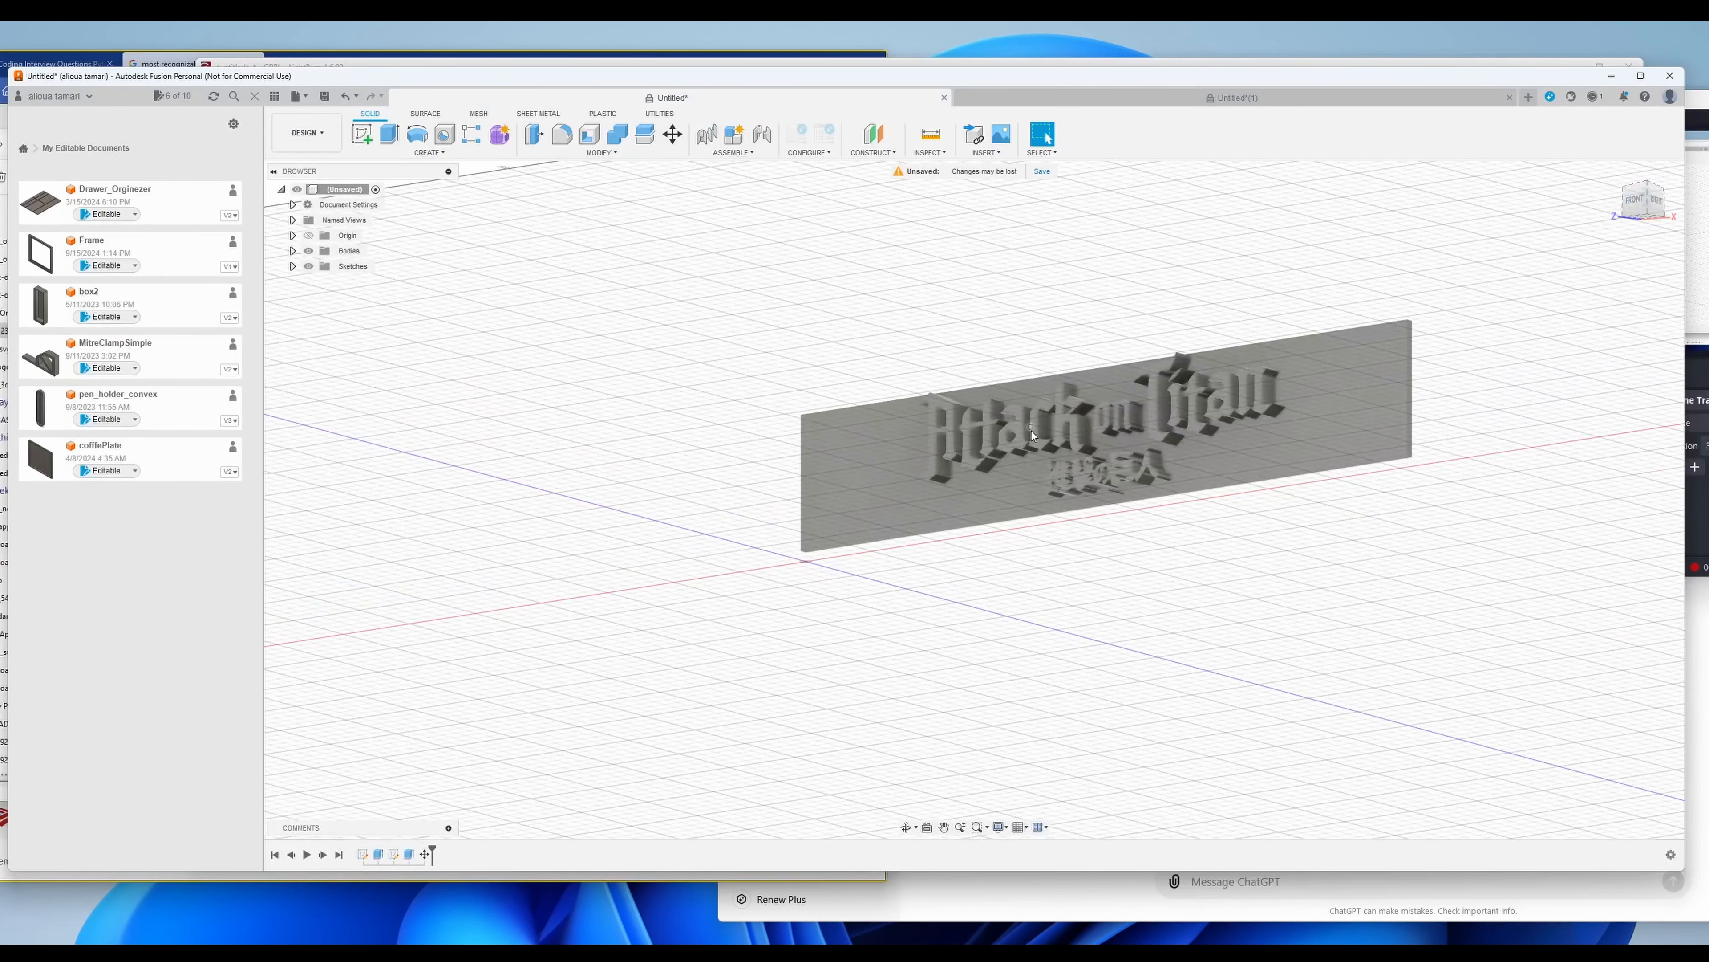